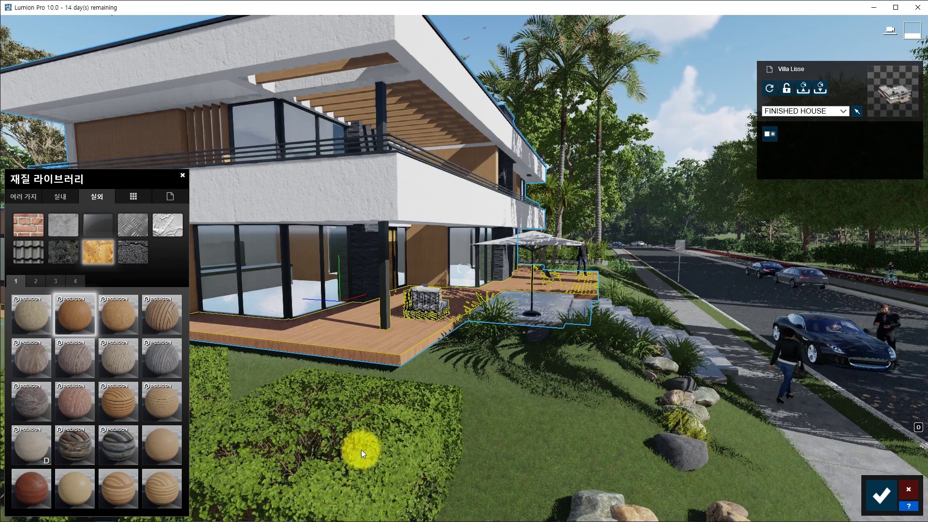
- Select the curved sidewalk's material and replace it with Evermotion Granite 001 2048 from the nature stone materials, checking it up close
right_click_drag(362, 450, 515, 415)
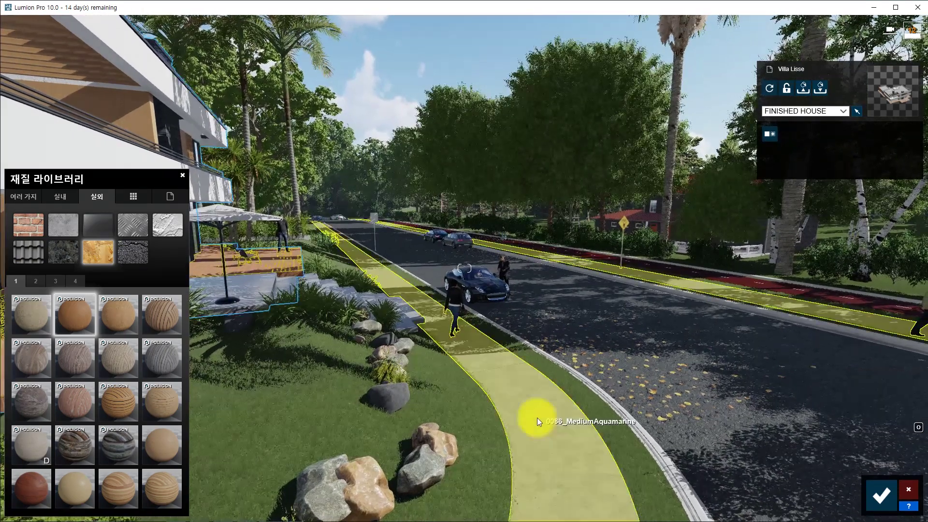
left_click(538, 417)
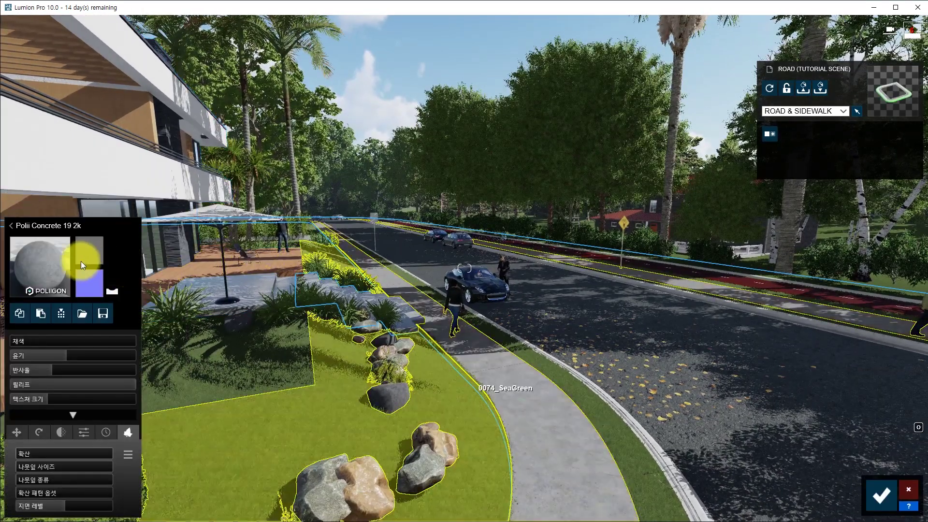
left_click(48, 261)
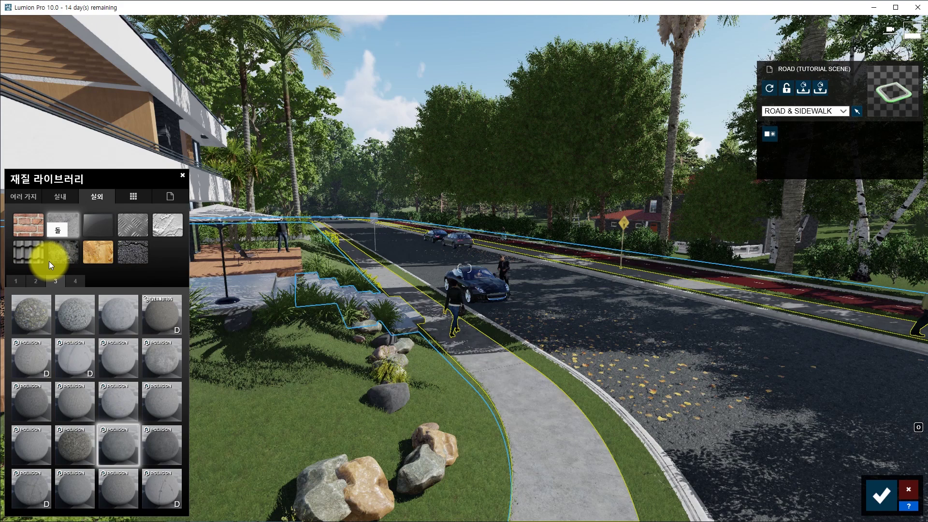
left_click(37, 197)
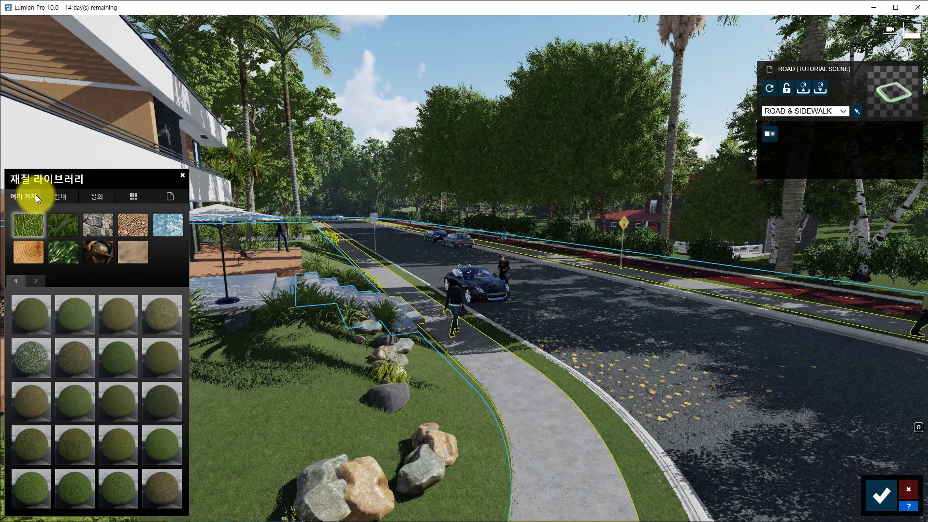
left_click(100, 222)
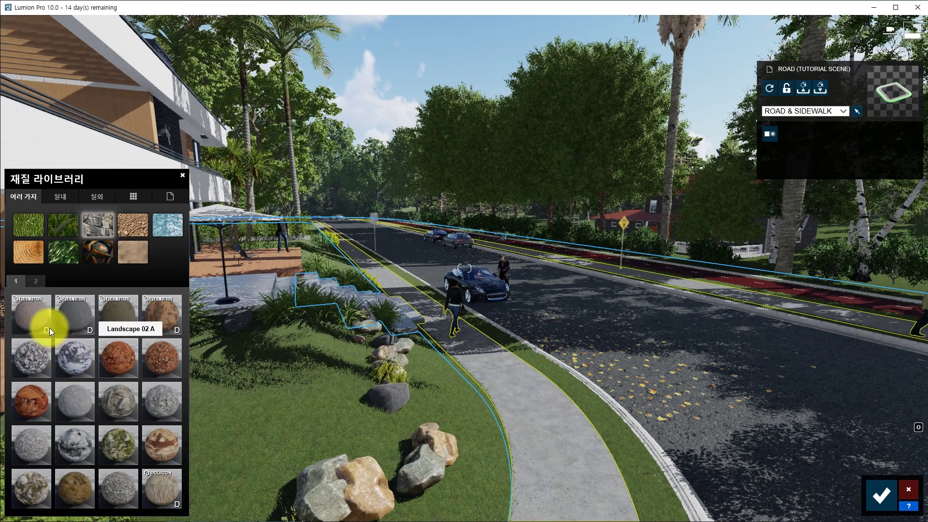
left_click(35, 316)
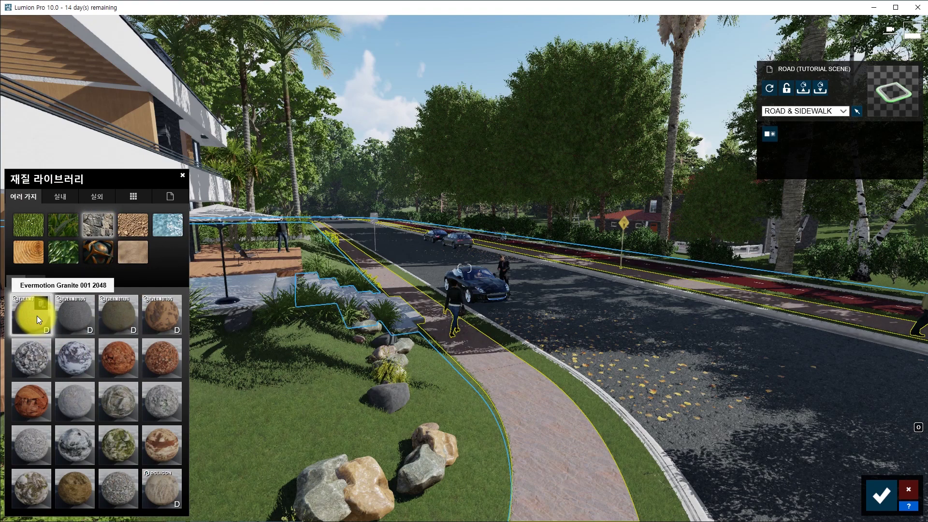
key("w")
right_click_drag(533, 408, 538, 422)
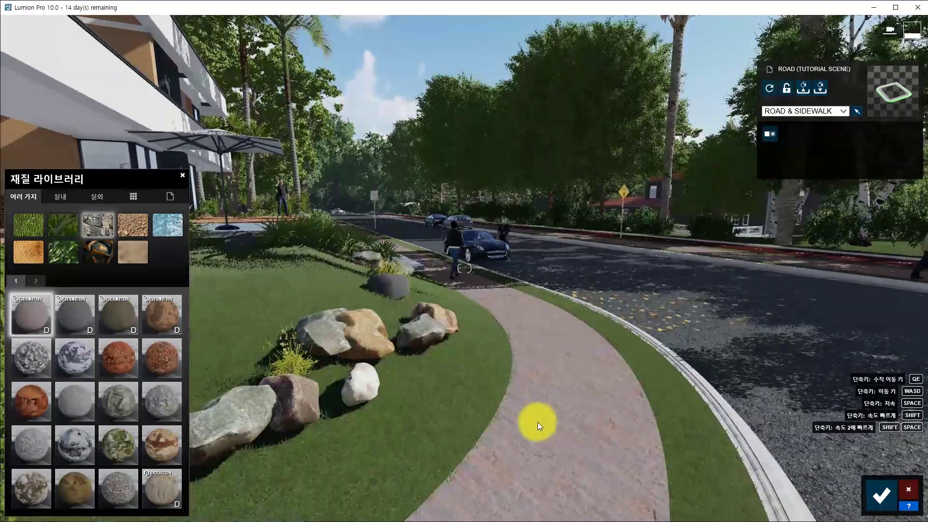
key("w")
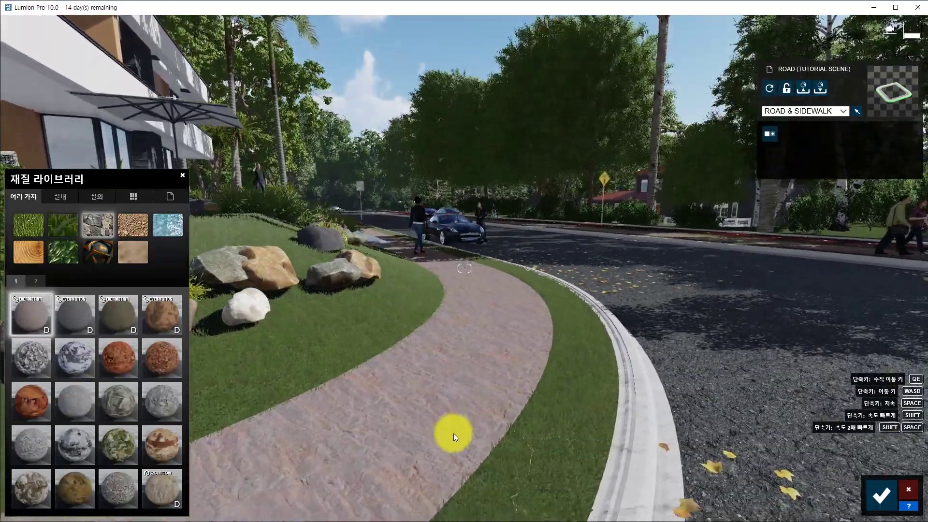
key("w")
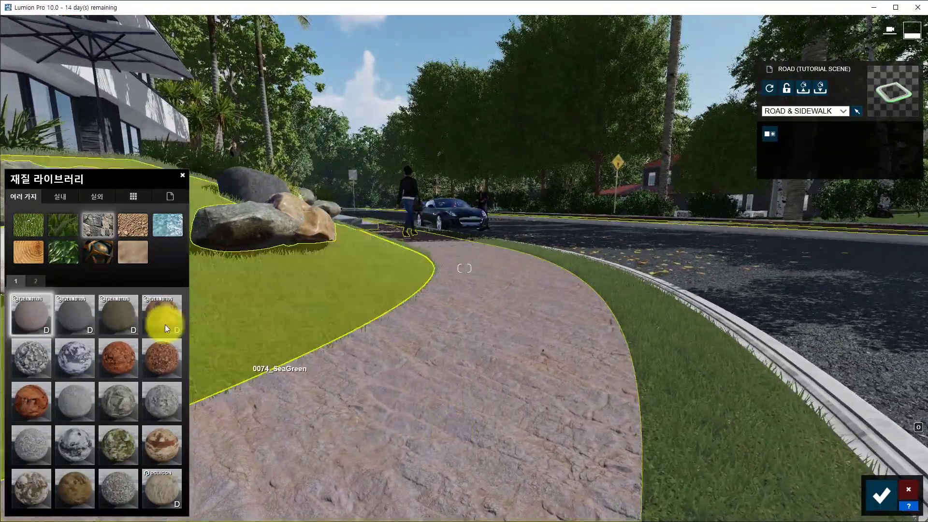
- Try Evermotion Gravel 001 2048, Evermotion Rock 001 2048 and Polii Rock Desert 006 VAR1 3K on the sidewalk
left_click(76, 320)
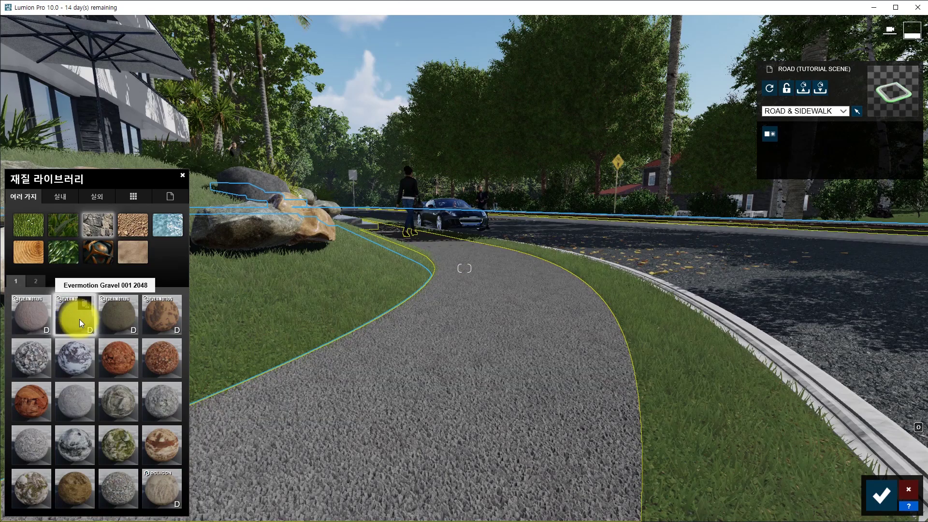
key("w")
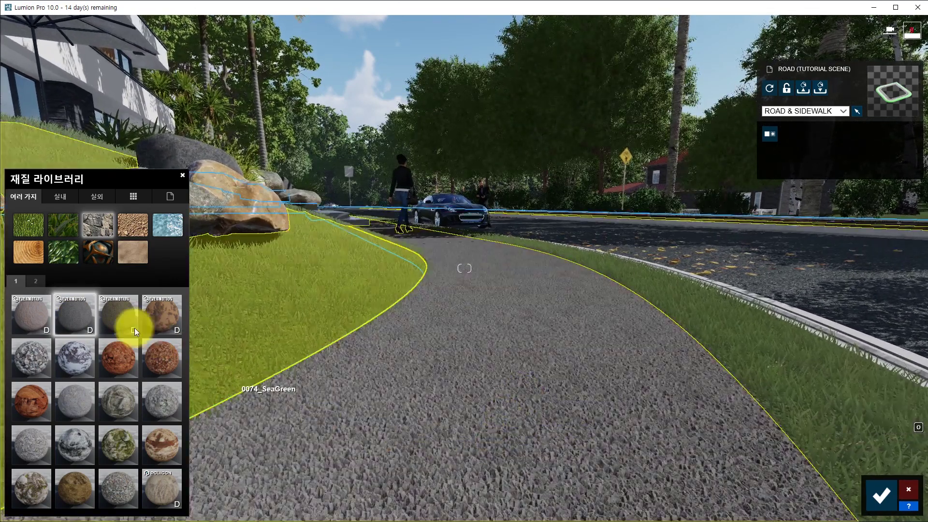
left_click(120, 318)
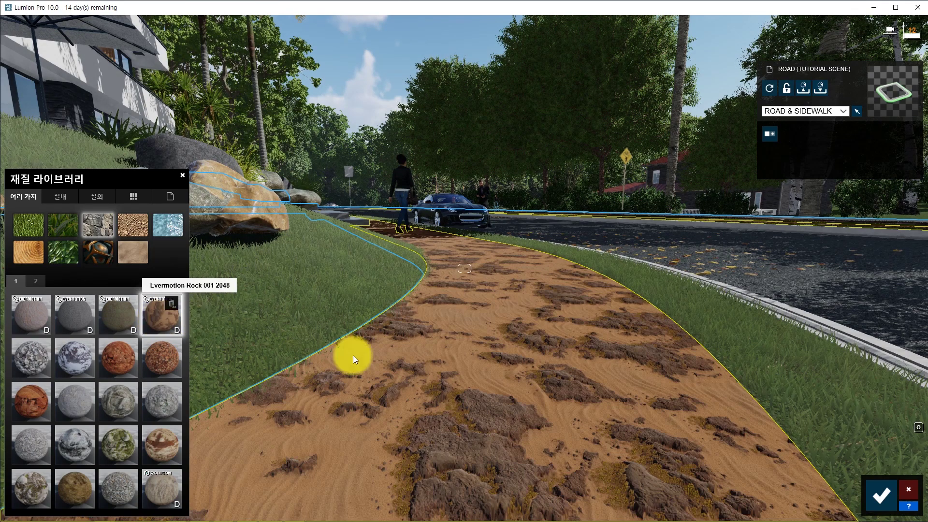
key("w")
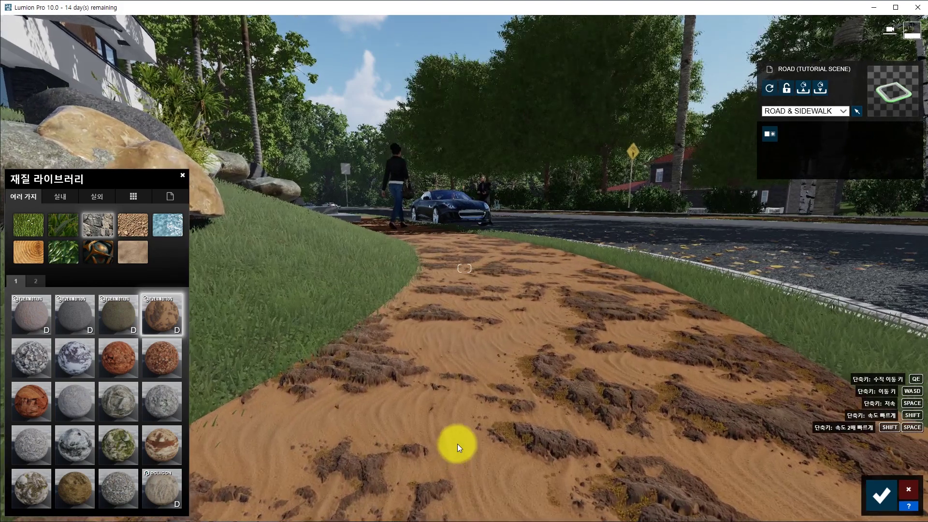
key("w")
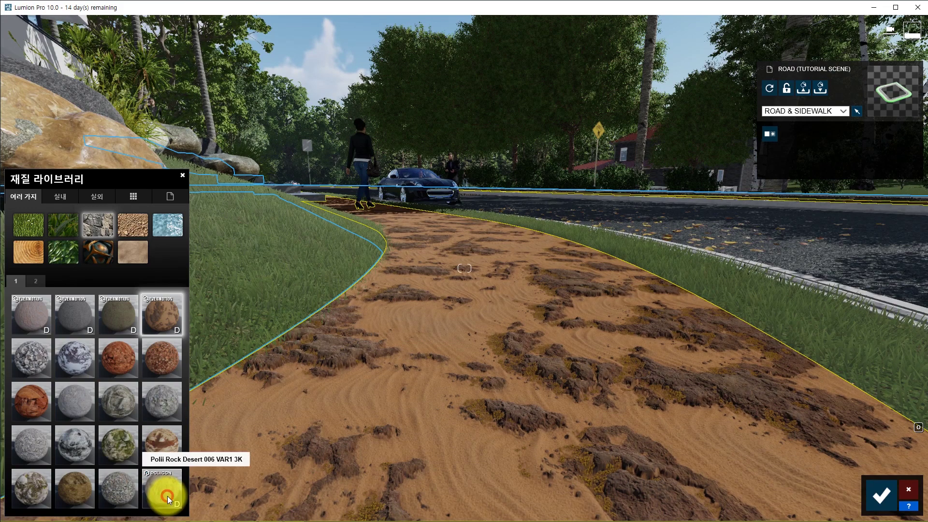
left_click(167, 496)
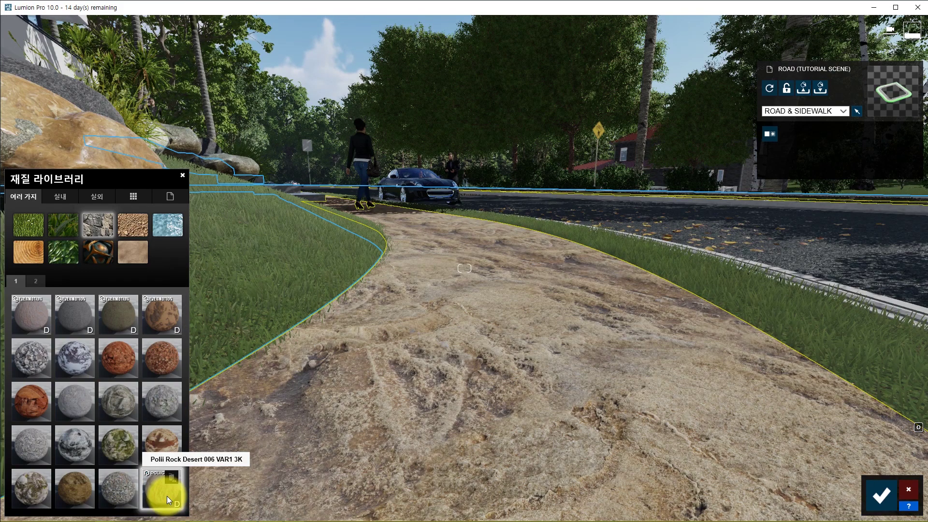
- Try stone materials from the second library page on the sidewalk, apply Rock 007 2048 and save the change
left_click(38, 279)
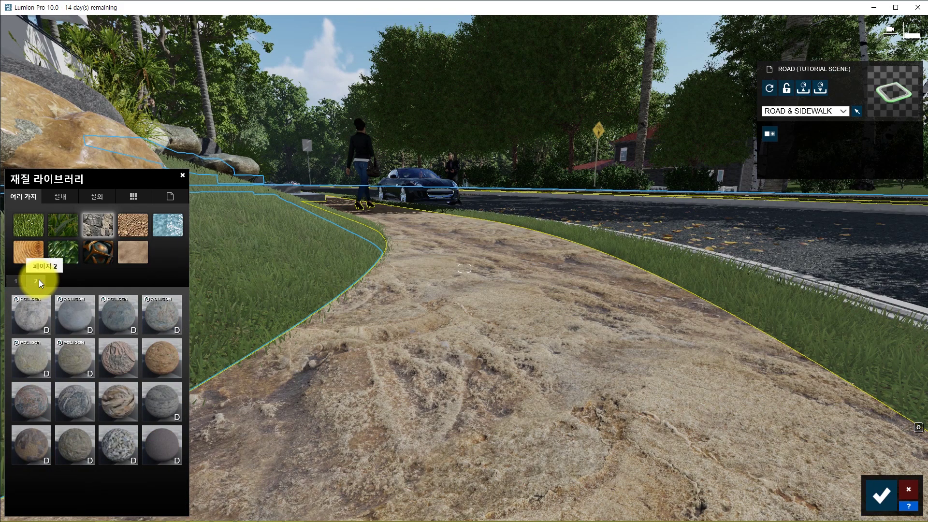
left_click(29, 323)
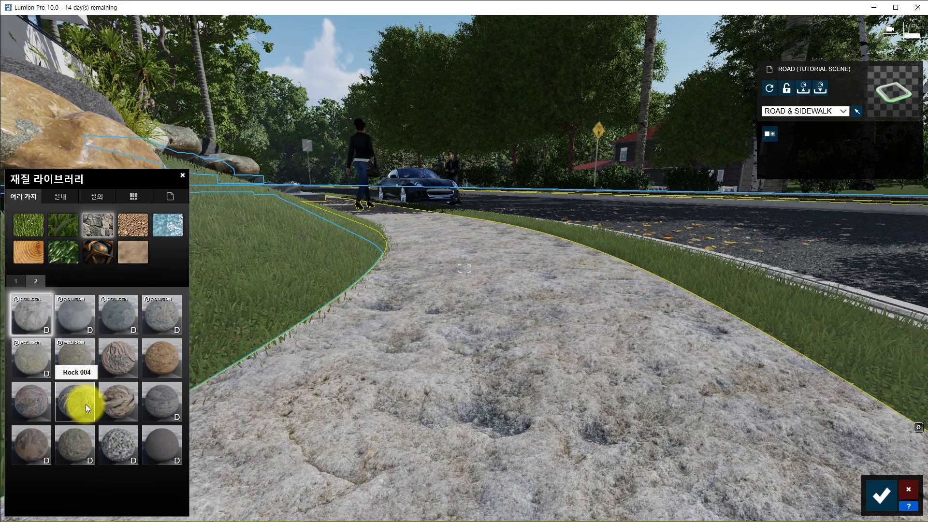
left_click(114, 451)
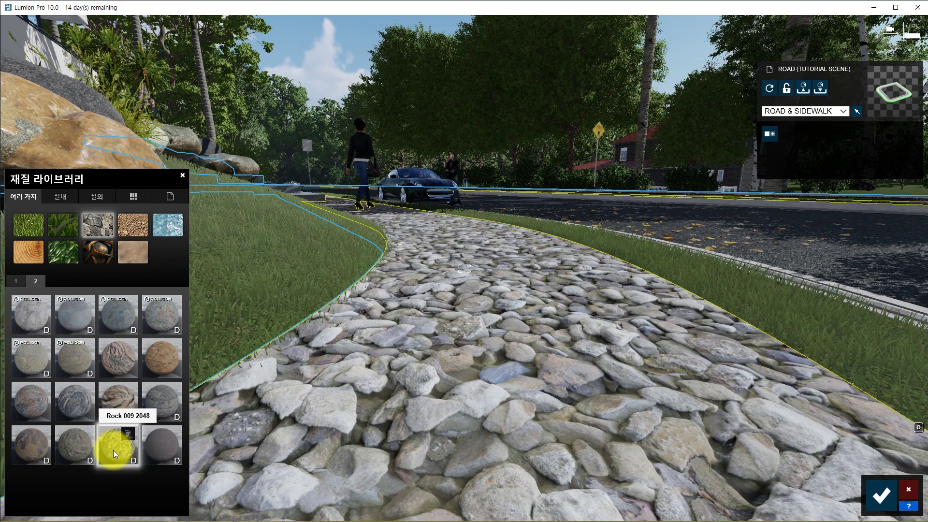
left_click(73, 446)
left_click(27, 449)
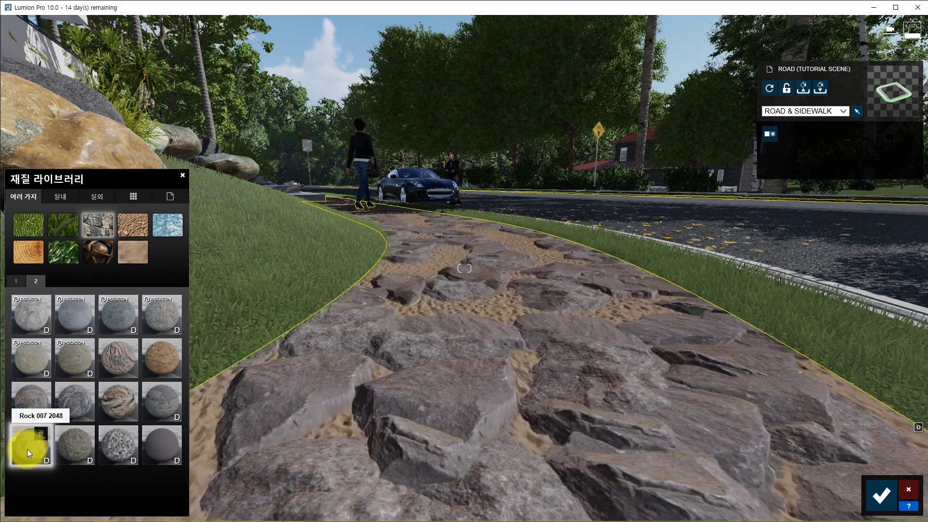
scroll(333, 395, "up", 3)
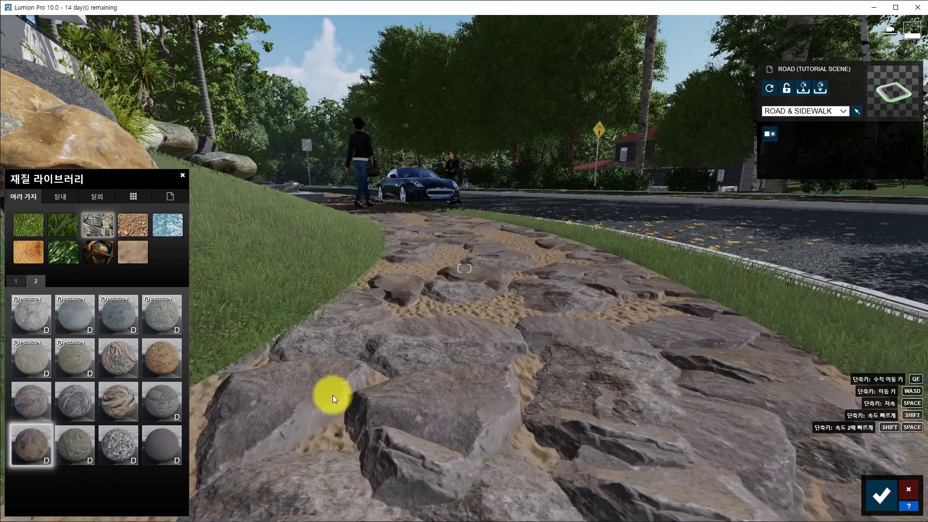
key("w")
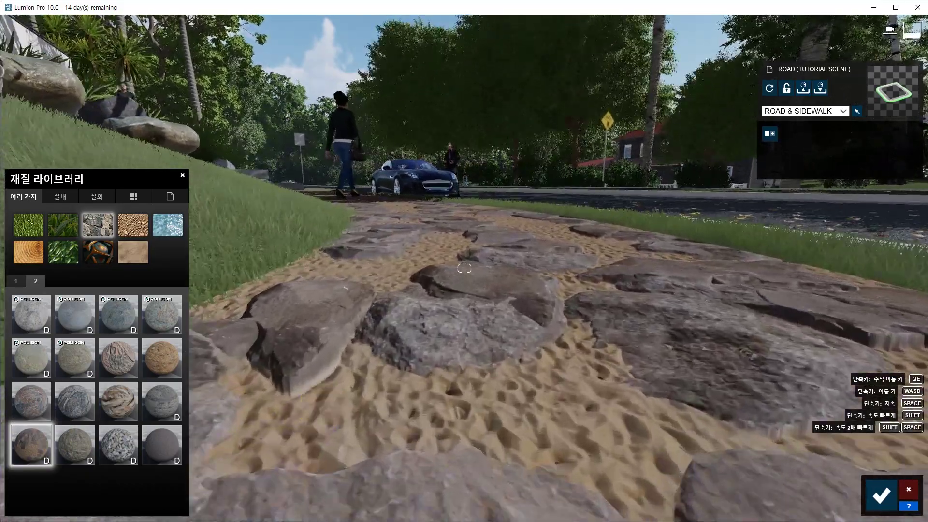
scroll(329, 397, "down", 3)
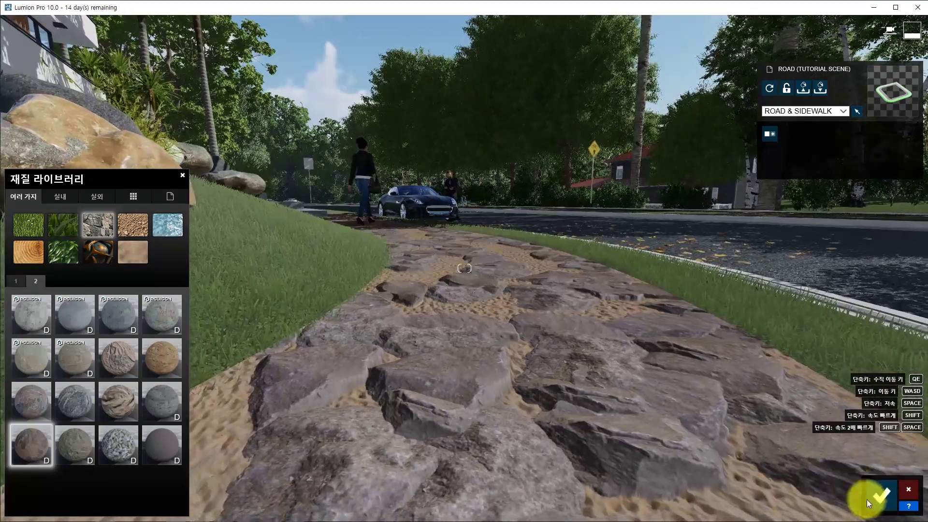
left_click(868, 504)
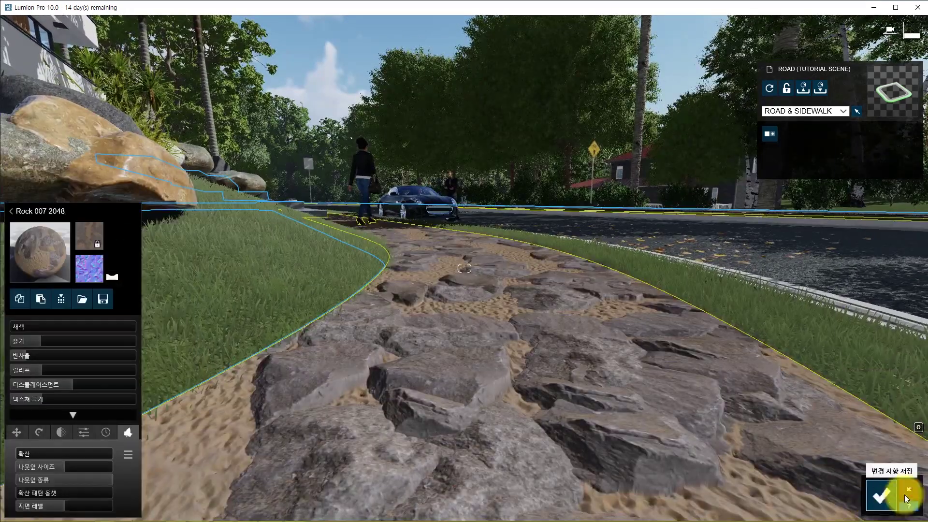
- Switch to Photo mode, aim the camera down at the stone sidewalk beside the bike lane, and update the preview
left_click(910, 449)
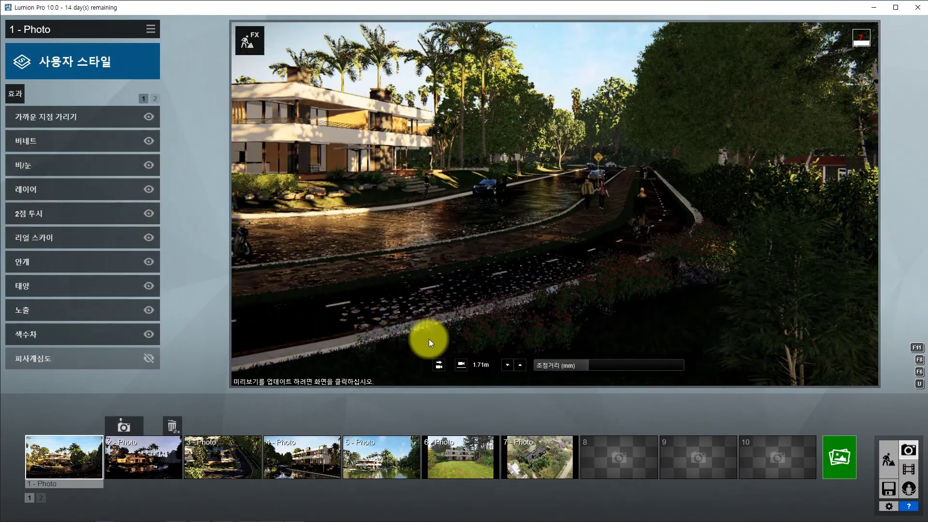
key("a")
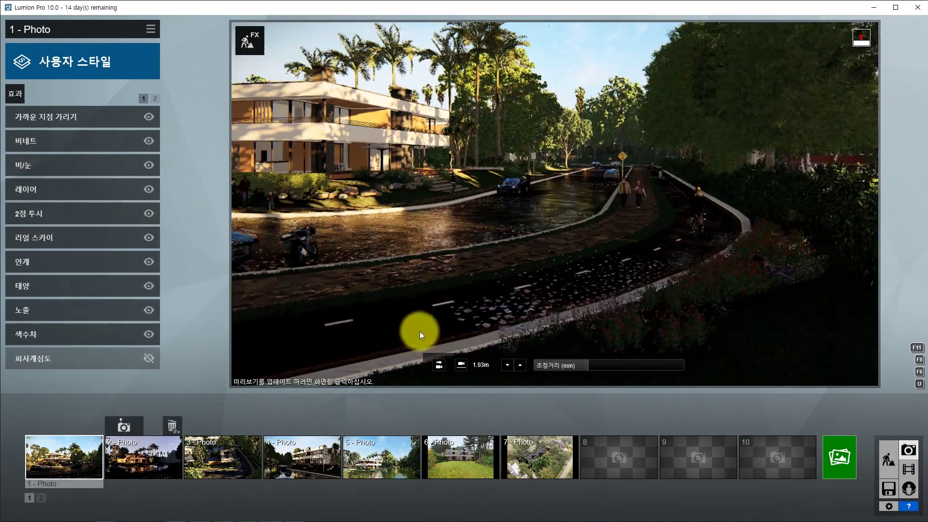
key("a")
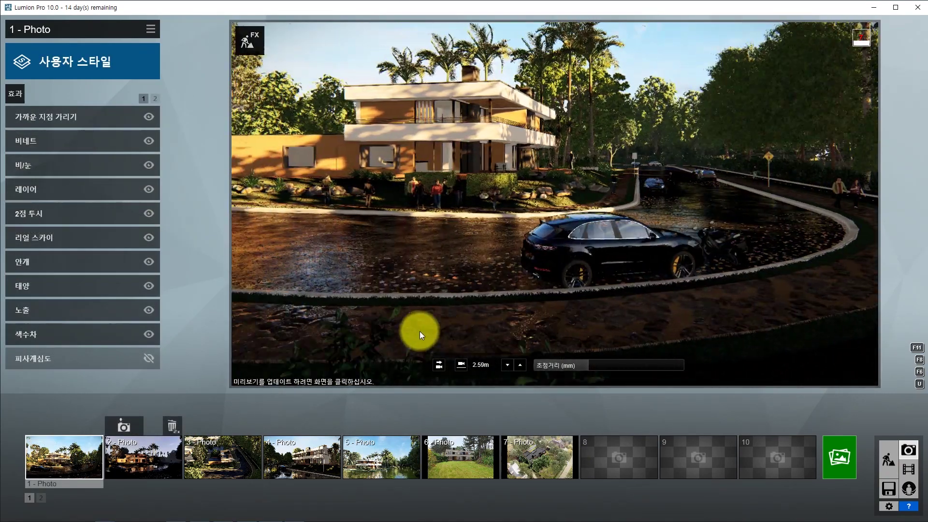
key("a")
right_click_drag(426, 337, 430, 340)
key("a")
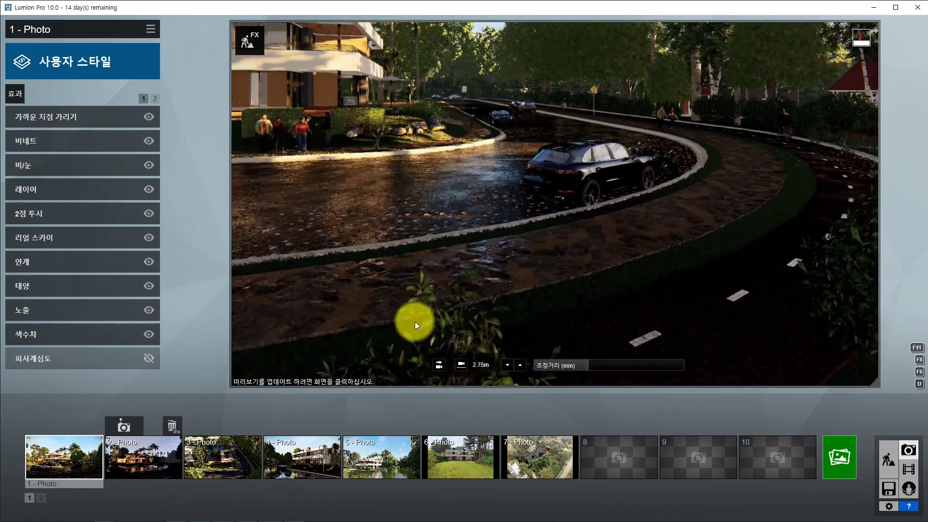
key("a")
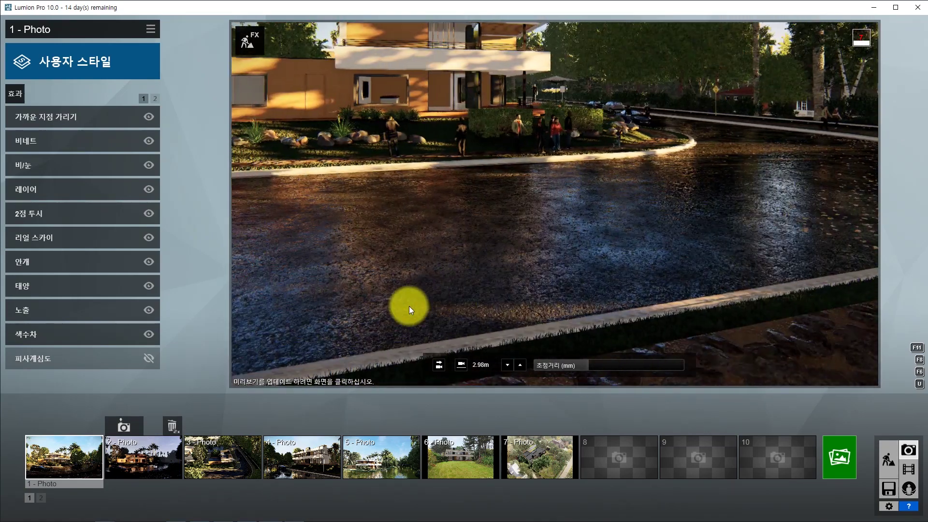
right_click_drag(409, 306, 449, 272)
left_click(495, 241)
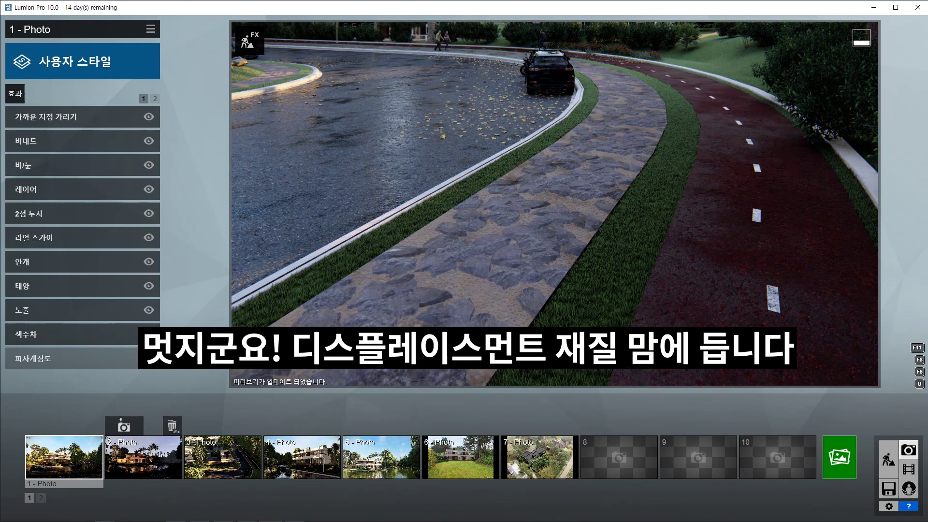
- Return to Build mode, select the sidewalk's material, and try nature soil materials such as Evermotion Soil 001 2048 and Evermotion Soil 002 2048
left_click(893, 463)
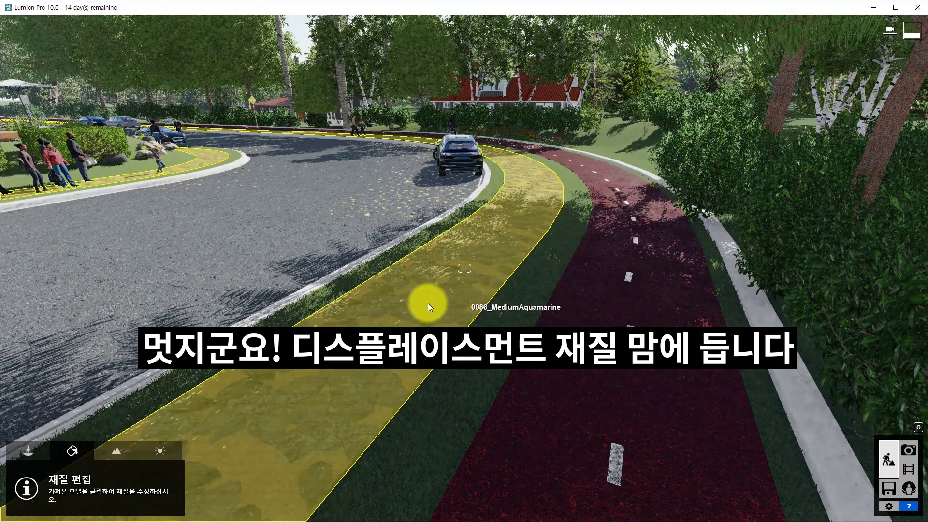
left_click(428, 303)
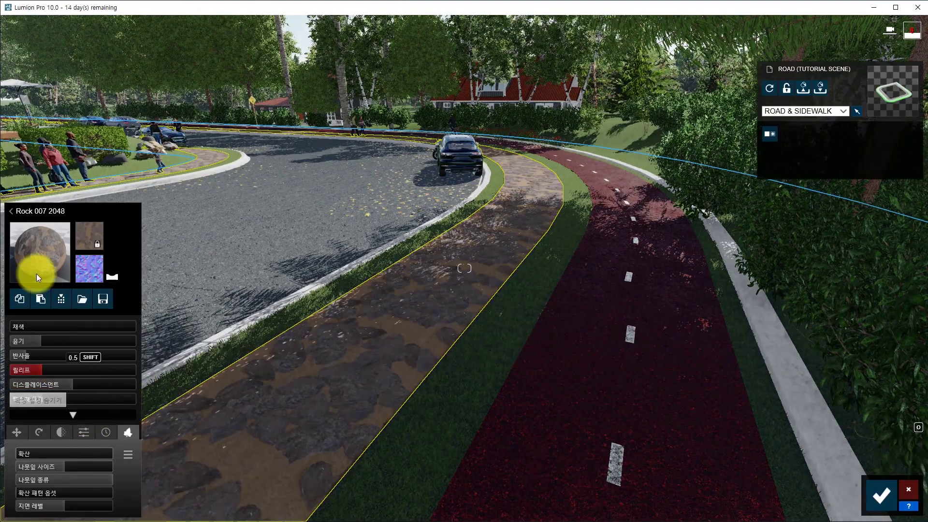
left_click(35, 264)
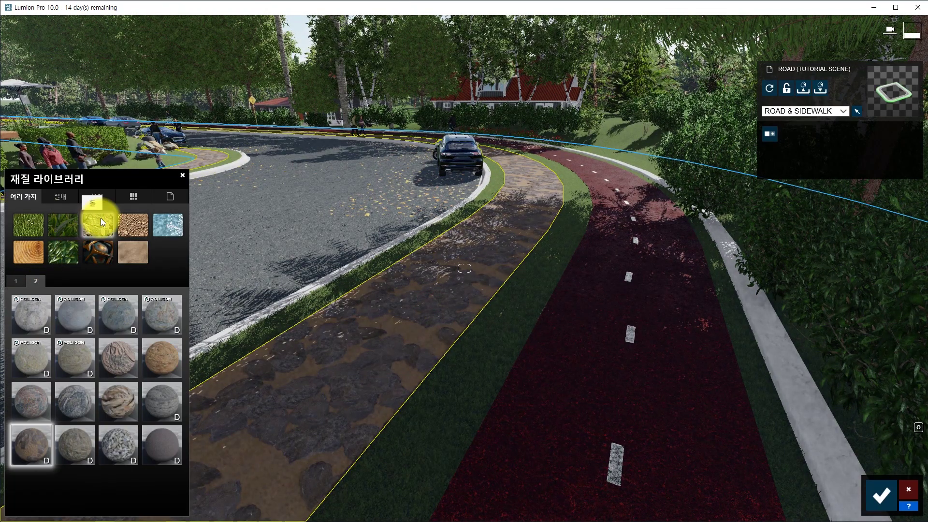
left_click(134, 228)
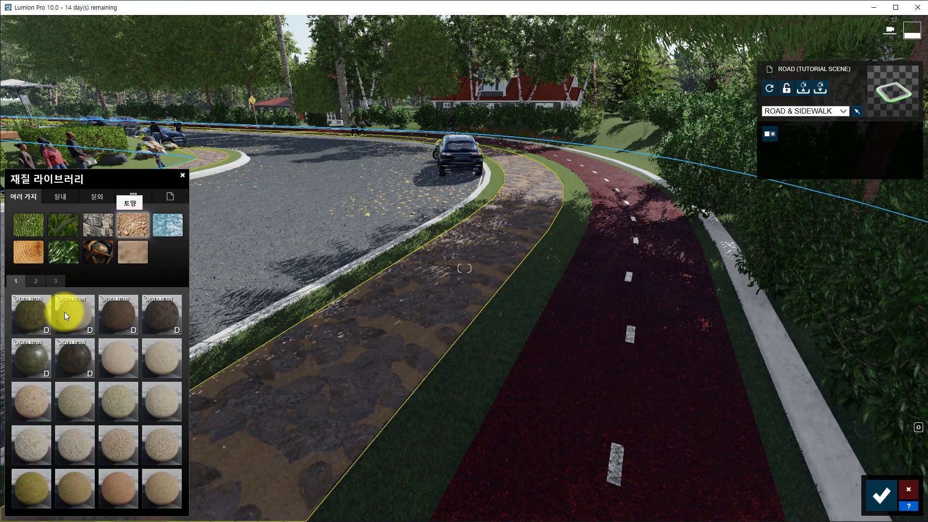
left_click(71, 315)
left_click(122, 316)
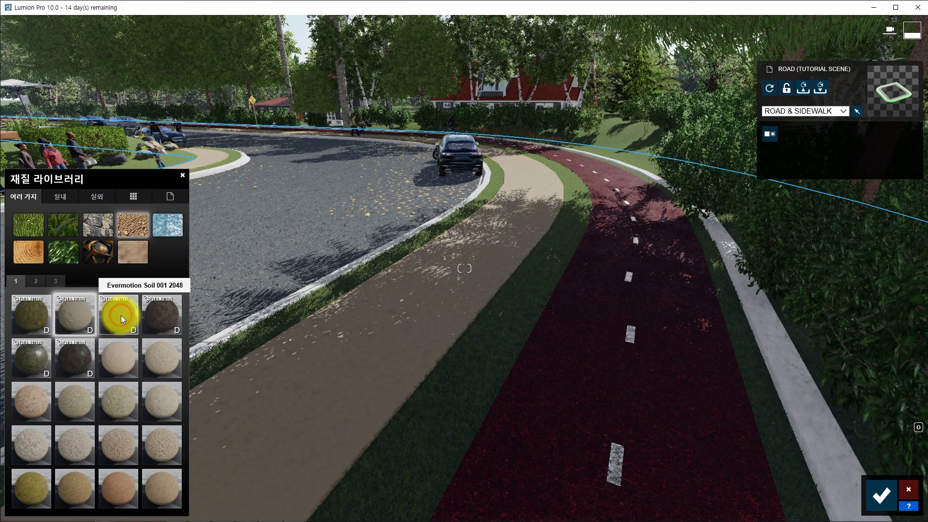
left_click(160, 317)
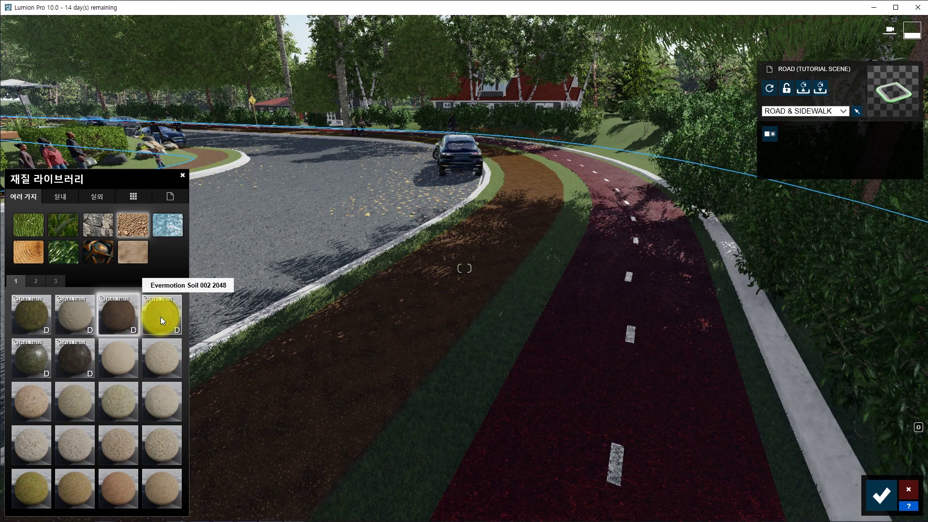
- Try further displacement materials from the first soil page on the sidewalk, including Evermotion Swamp 001 2048
left_click(81, 357)
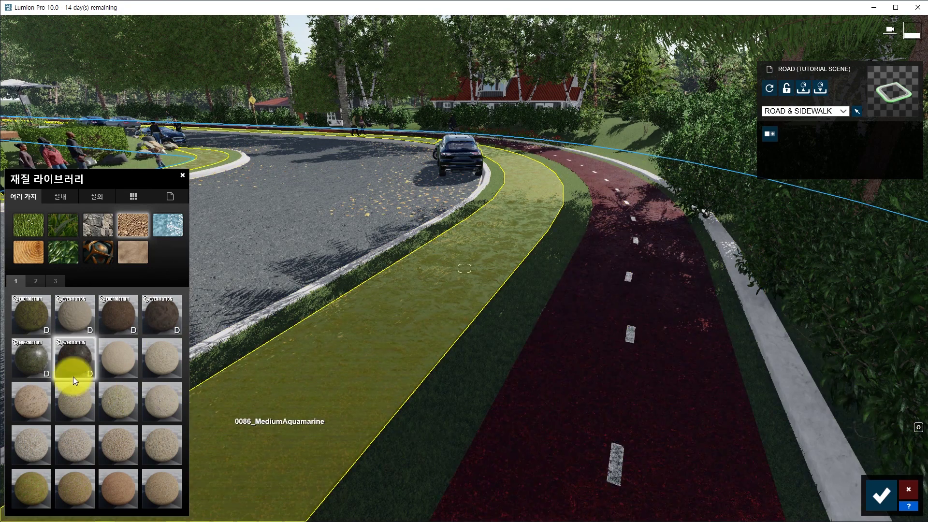
left_click(35, 362)
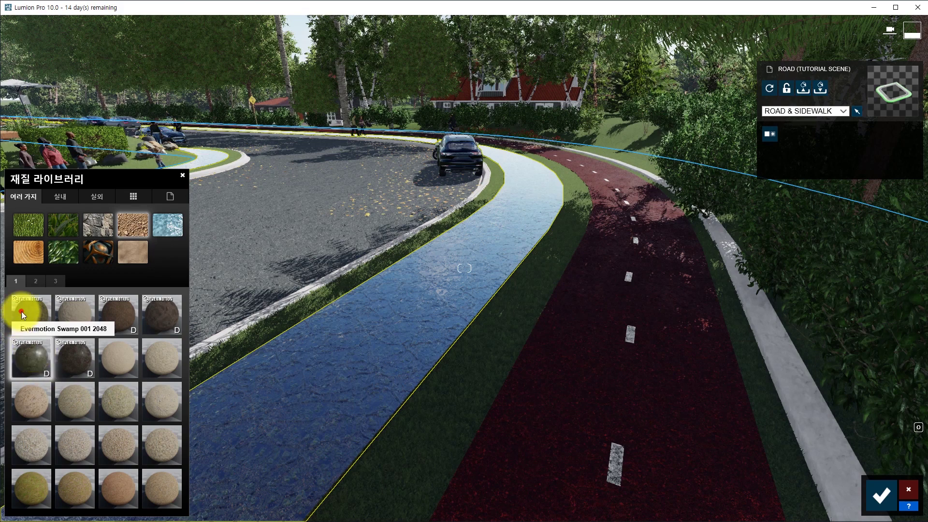
left_click(21, 311)
- Try Polii GroundPebbles 001 2k, Polii GroundGravel 015 2k and Polii GroundGravel 014 2k from the third soil page on the sidewalk
left_click(57, 280)
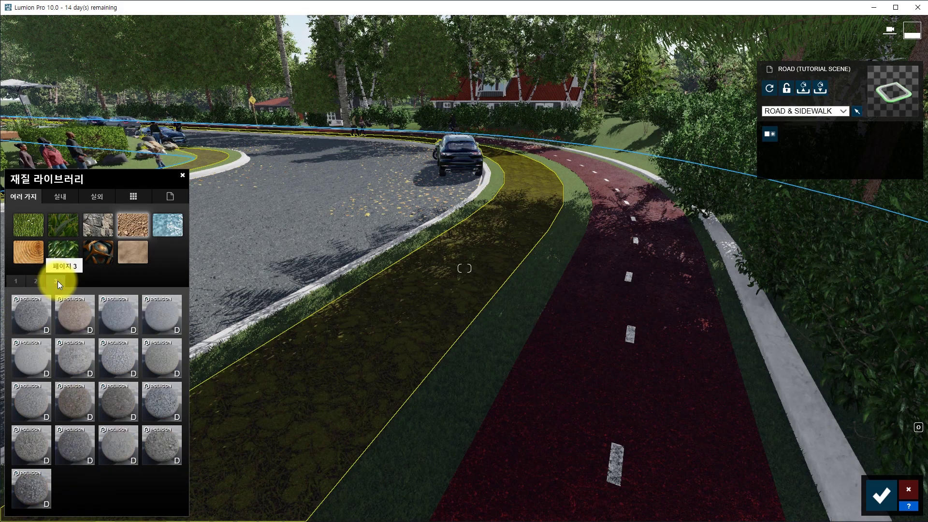
left_click(160, 398)
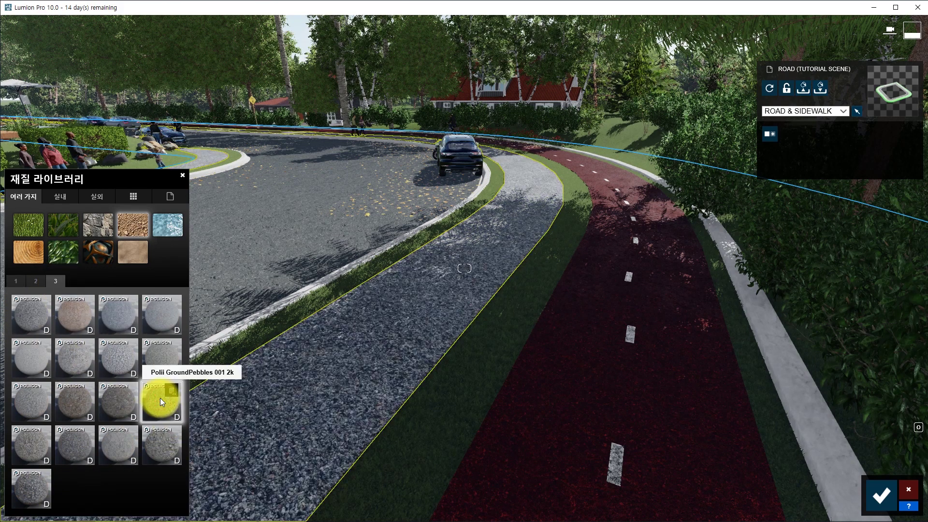
key("a")
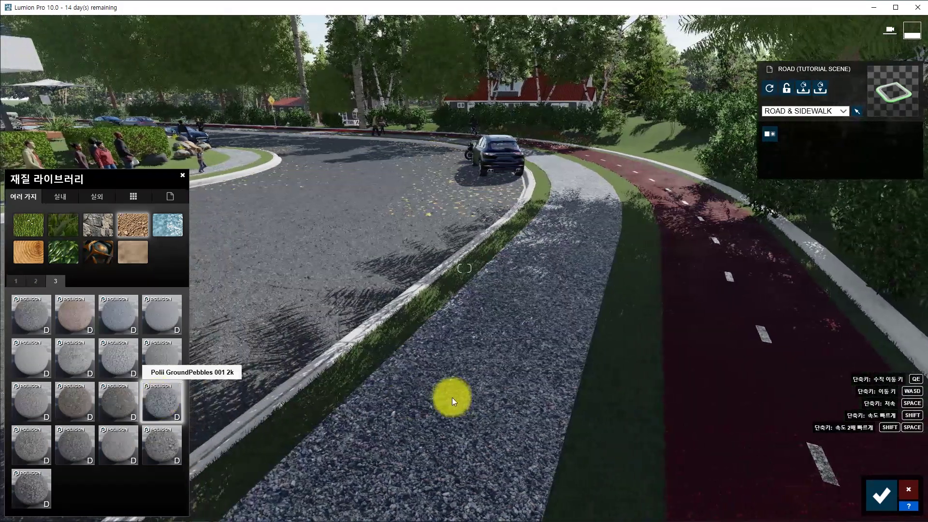
left_click(451, 400)
left_click(121, 401)
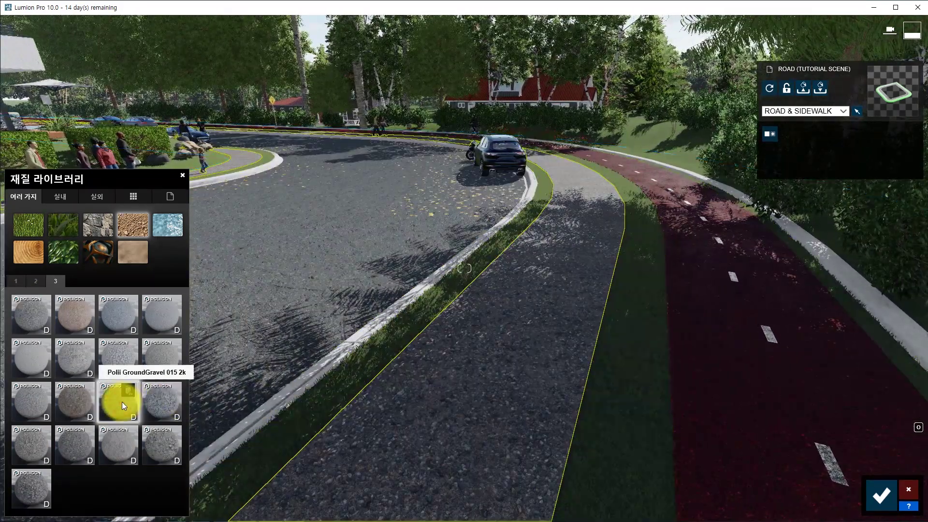
left_click(72, 402)
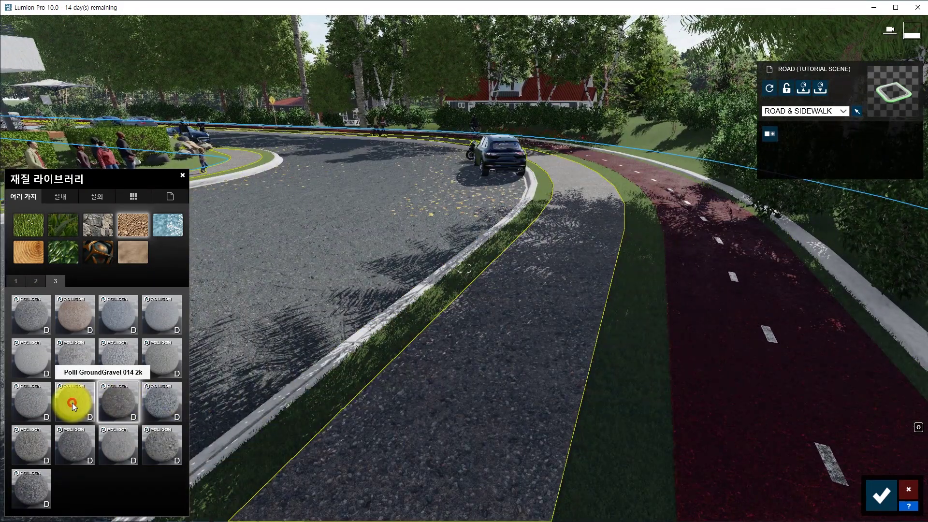
- Try Polii GroundPebbles 003 2k, PebblesBeach 001 2k, GroundGravel 007 2k and GroundGravel 002 2k on the sidewalk, then apply Polii GroundGravel 001 2k
left_click(32, 404)
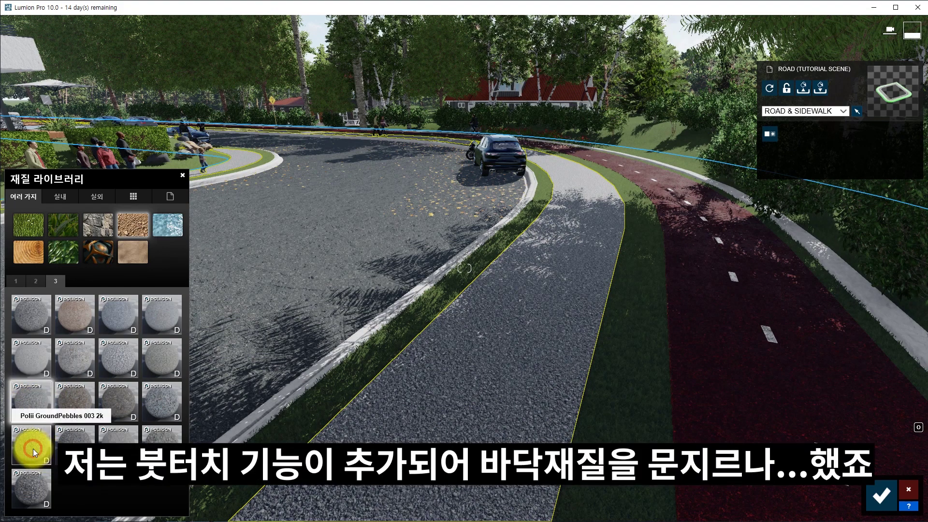
left_click(33, 449)
left_click(74, 435)
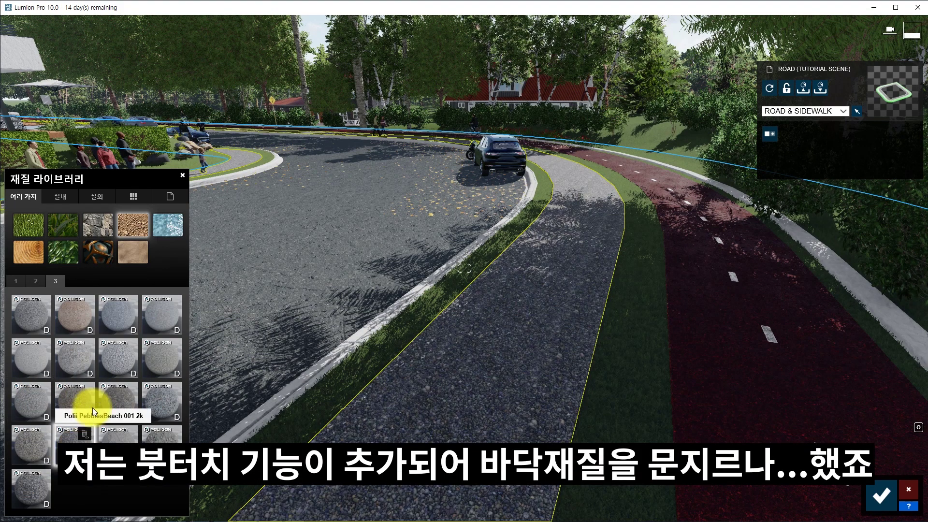
left_click(153, 324)
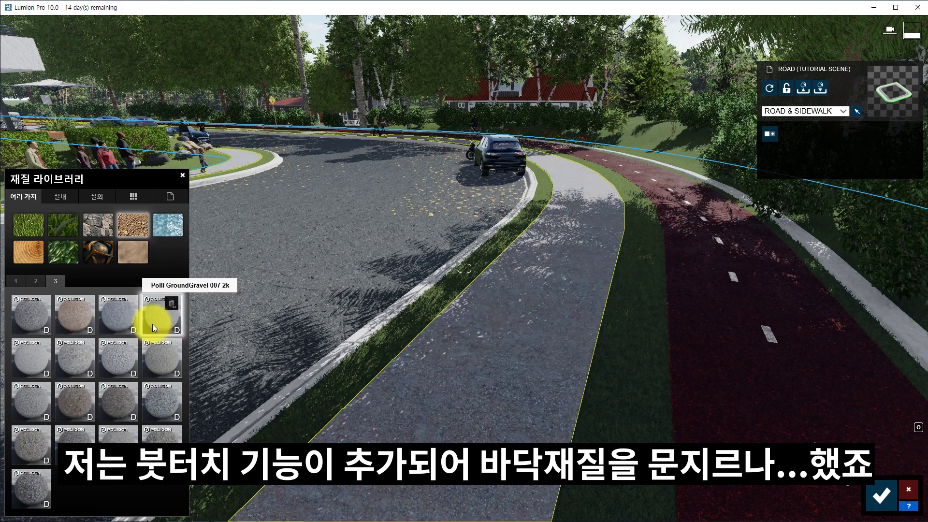
left_click(119, 320)
left_click(83, 317)
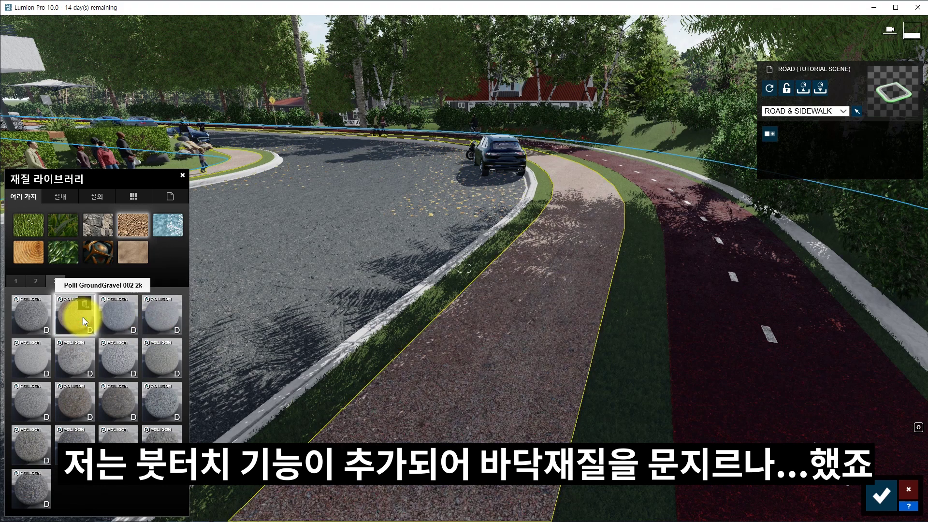
left_click(34, 317)
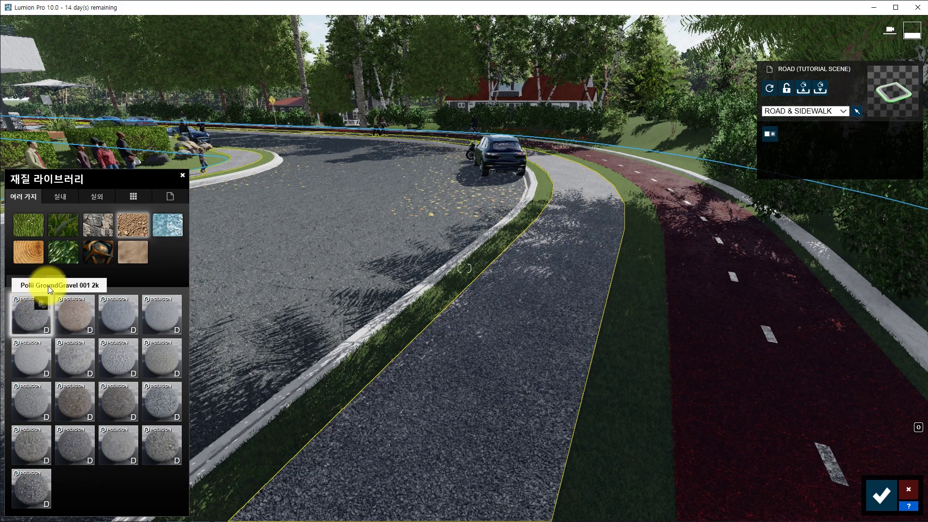
- Select the road's material, try the neighbouring Poliigon asphalt, reapply Polii CityStreet AsphaltGeneric Worn 001 2k, and check the surface up close
right_click_drag(462, 305, 454, 320)
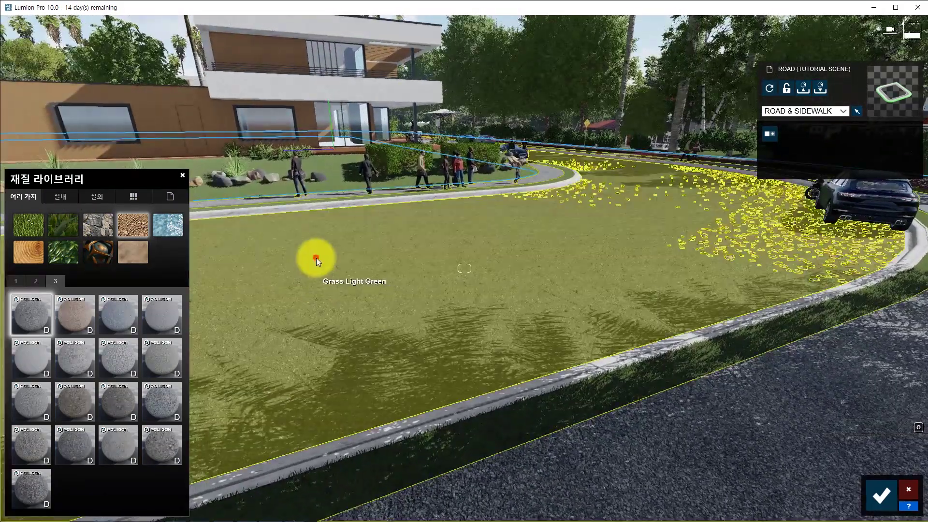
left_click(316, 257)
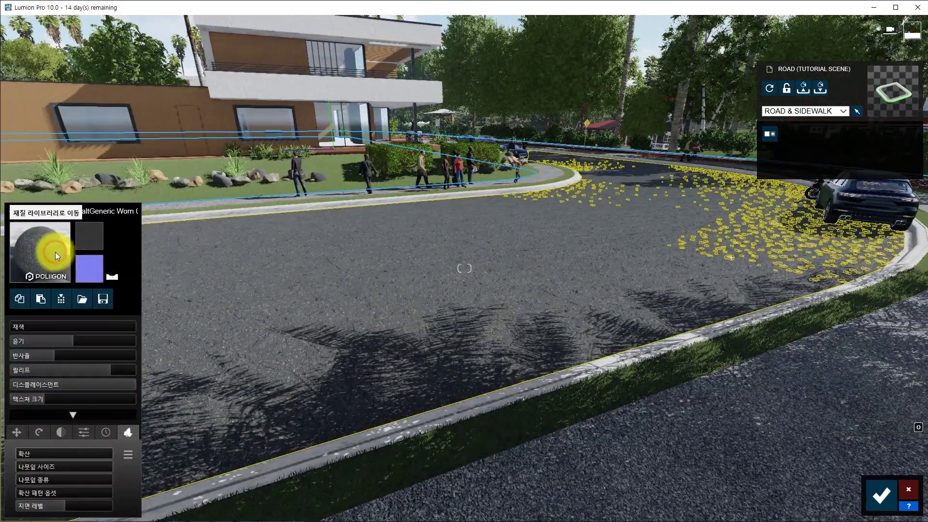
left_click(55, 252)
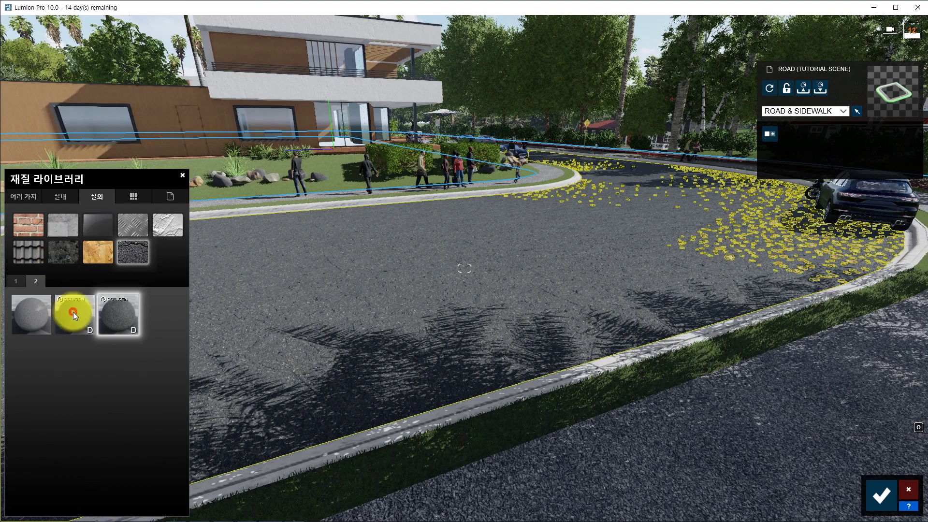
left_click(73, 313)
left_click(119, 314)
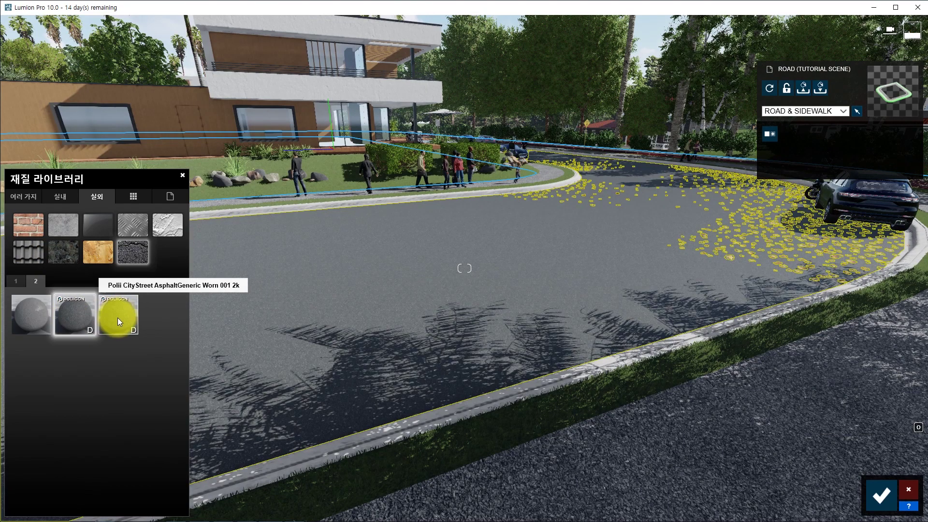
right_click_drag(347, 312, 347, 312)
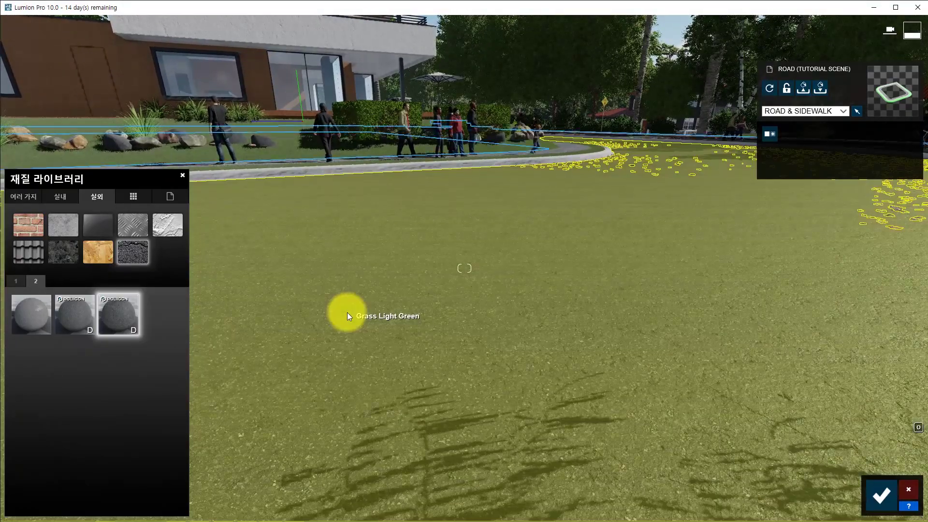
scroll(347, 312, "up", 3)
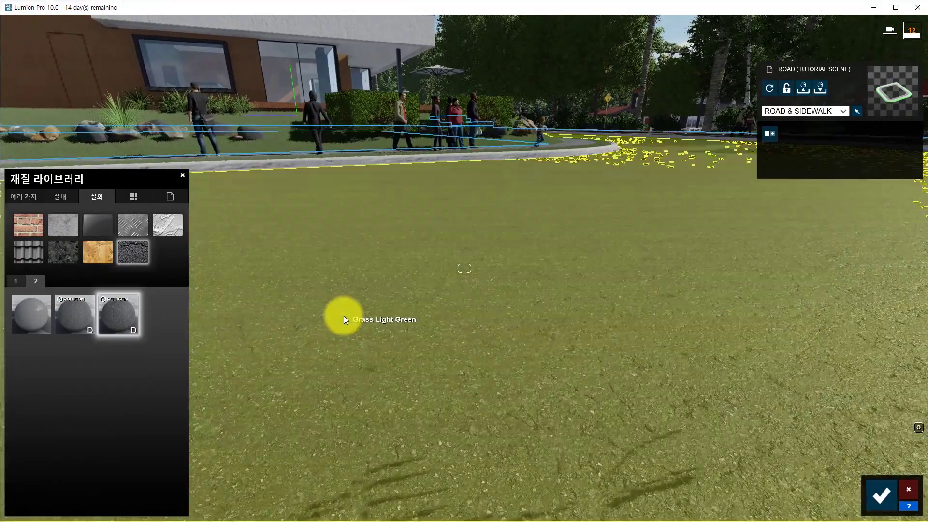
right_click_drag(344, 315, 342, 312)
- Go to the villa's wooden terrace and look through the indoor stone and tile materials in the library
key("q")
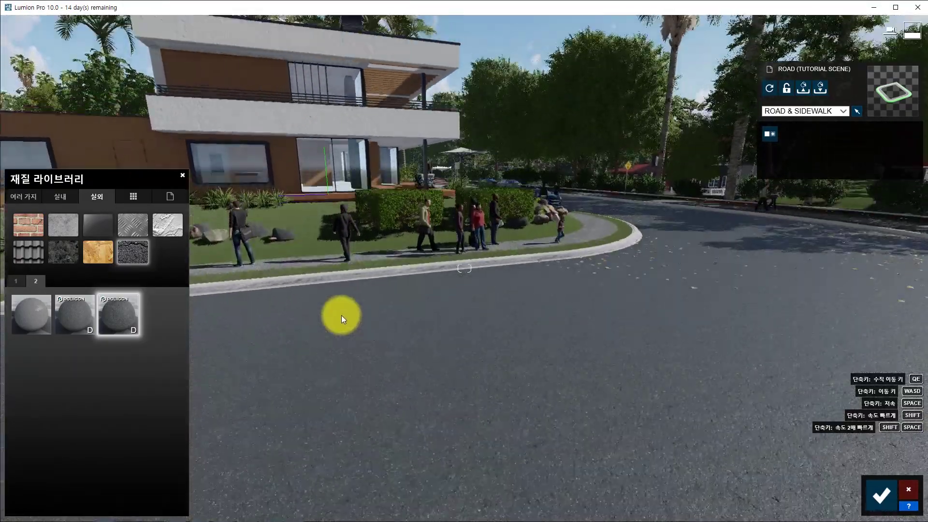
key("w")
right_click_drag(335, 317, 439, 296)
key("d")
key("w")
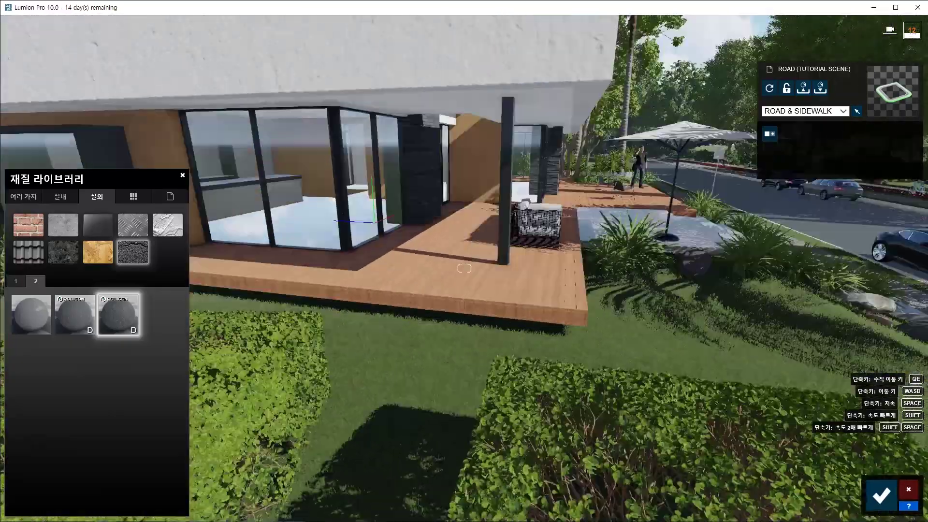
right_click_drag(454, 345, 402, 338)
key("d")
left_click(60, 198)
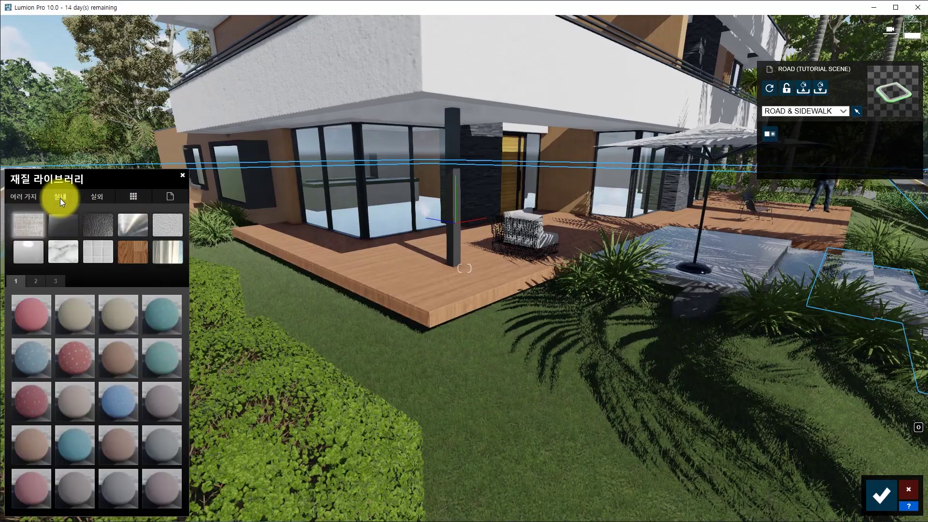
left_click(71, 247)
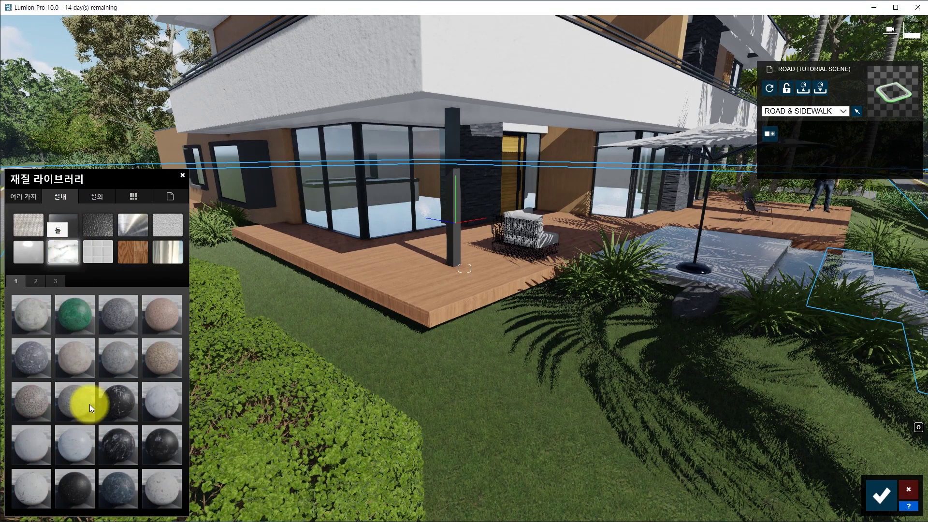
left_click(43, 282)
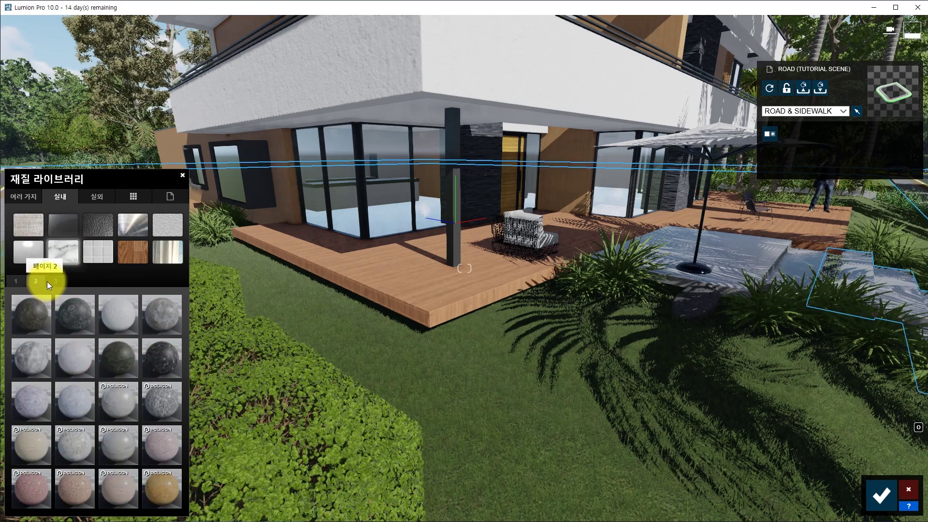
left_click(56, 281)
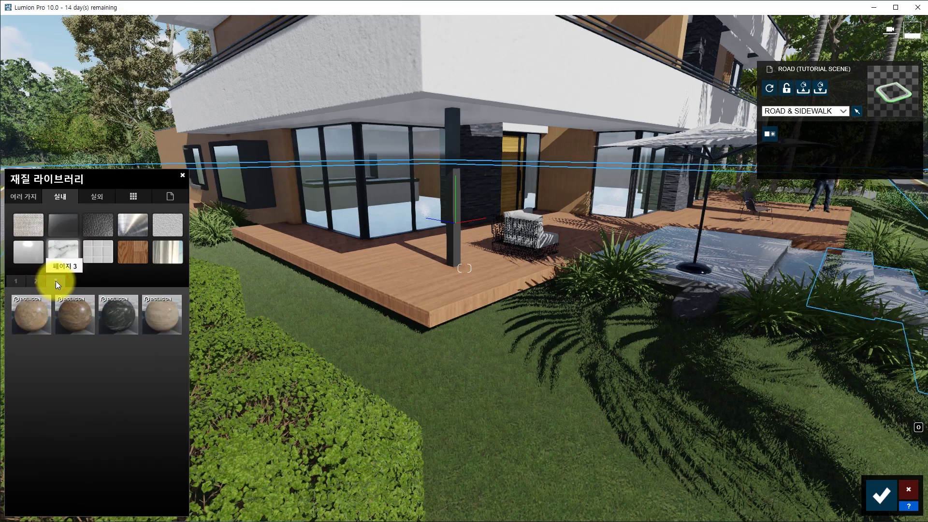
left_click(90, 251)
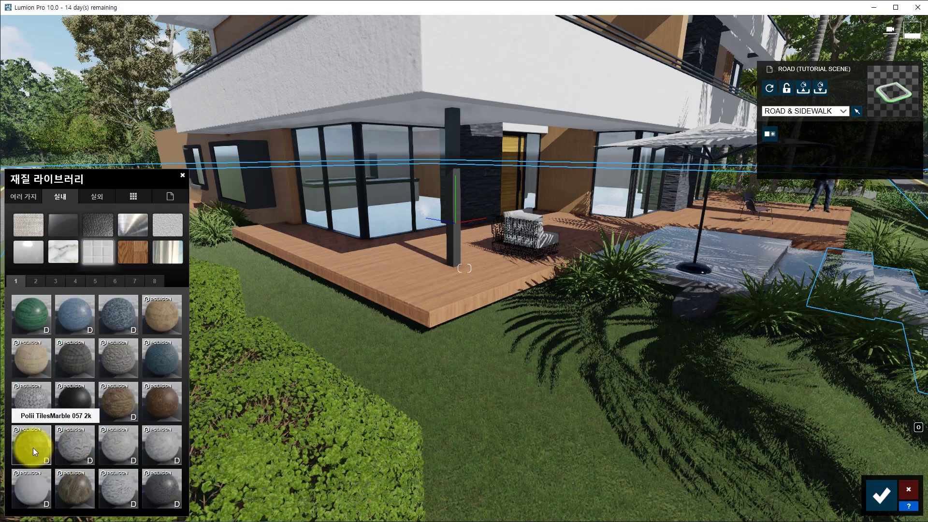
- Select the terrace deck's material, replace it with Polii TilesMarble 060 2k from the indoor tiles, and check the tiles up close
left_click(350, 342)
left_click(96, 254)
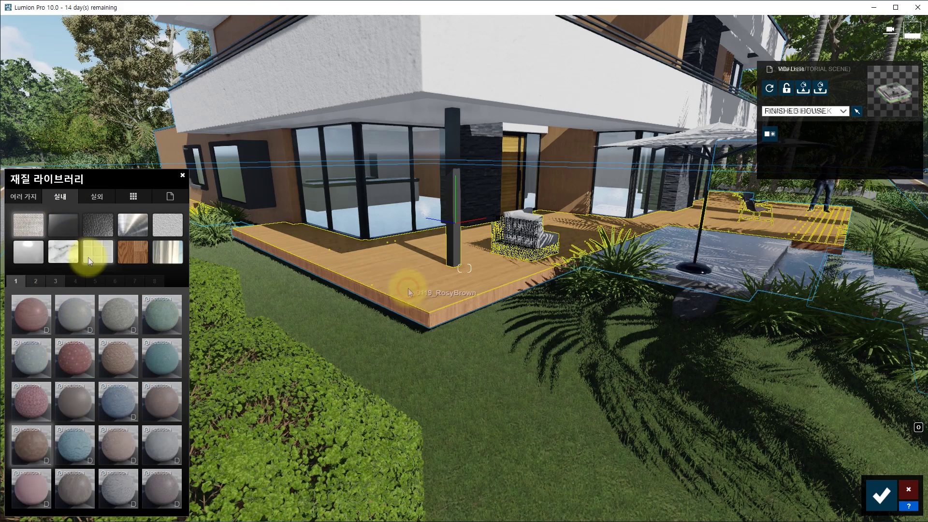
left_click(159, 442)
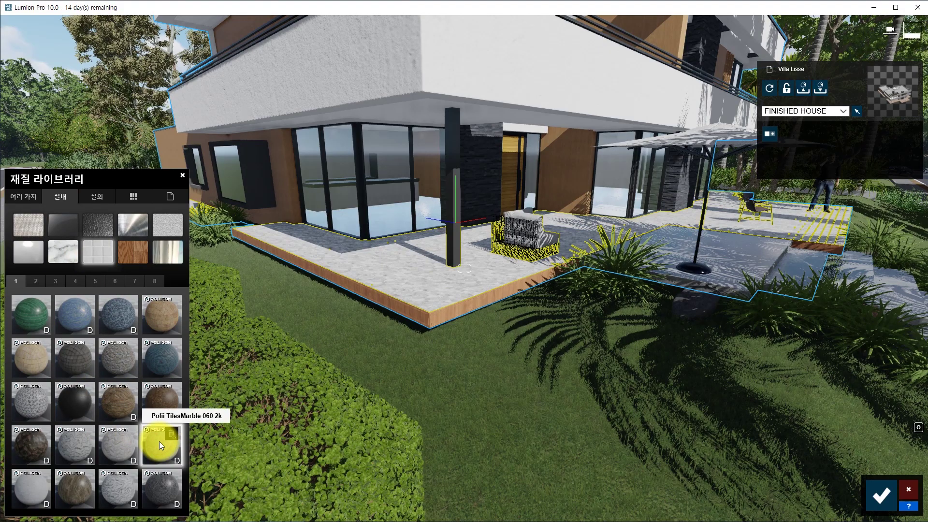
scroll(448, 379, "up", 3)
key("q")
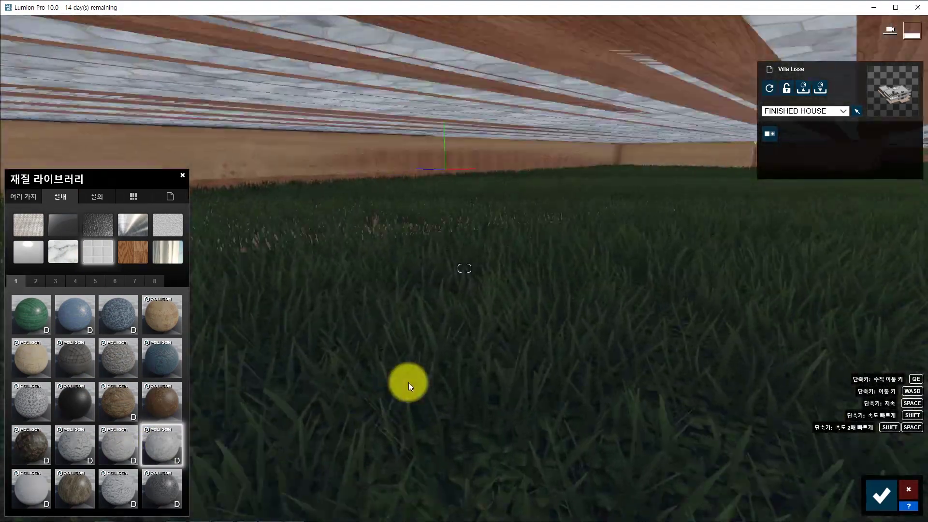
key("s")
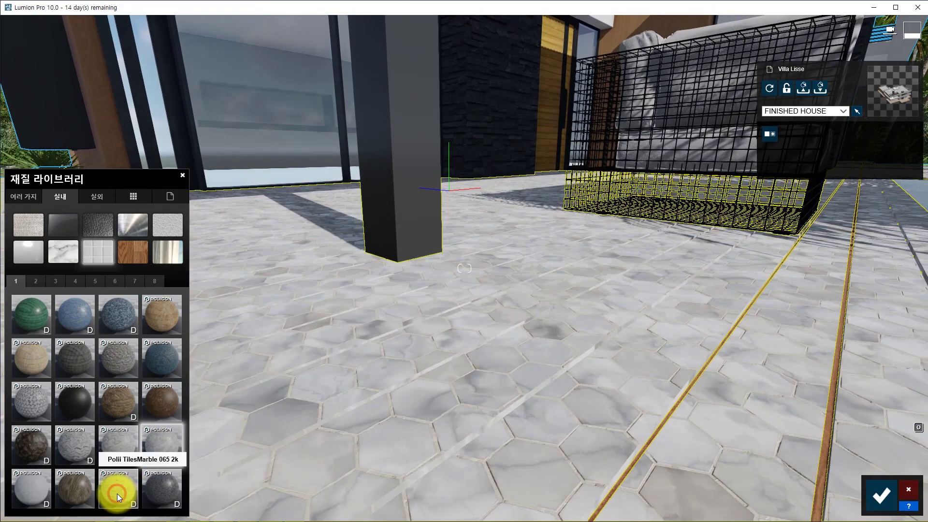
- Try Polii TilesMarble 065 2k and TilesMarble 063 2k on the terrace deck, then apply Polii TilesLedgerPanelBrown 001 2k
left_click(117, 494)
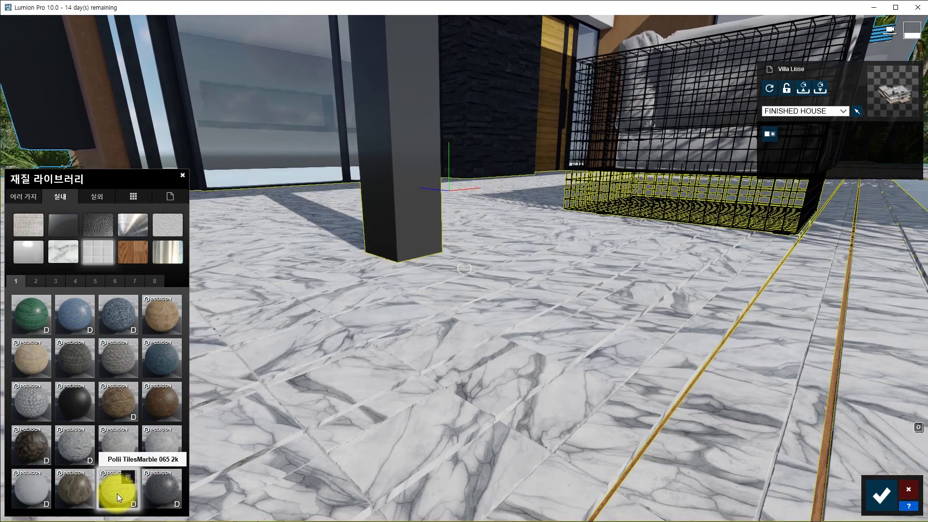
left_click(65, 492)
left_click(27, 487)
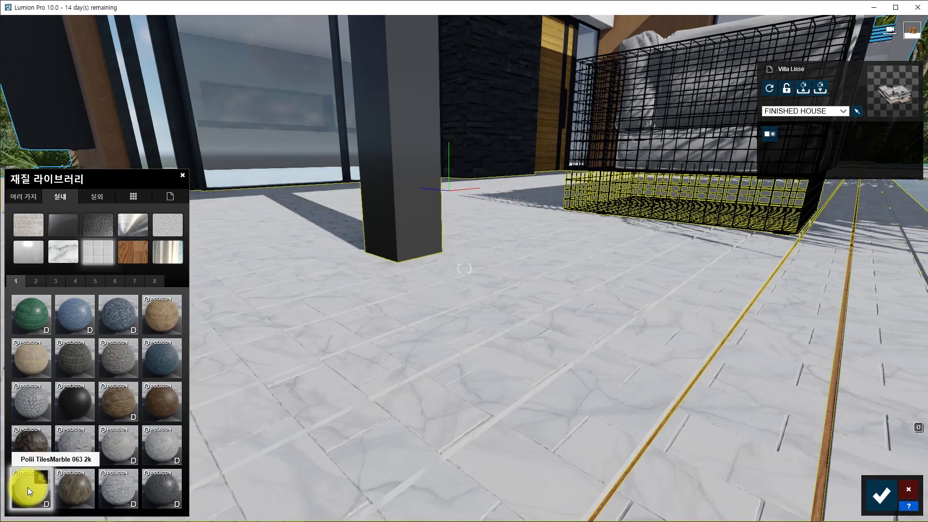
left_click(127, 404)
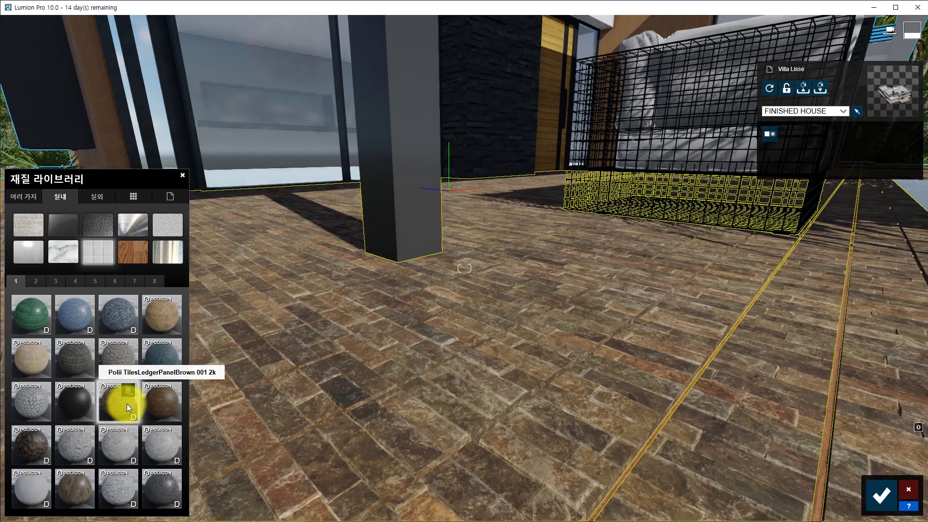
- Try Evermotion Cobblestone 002 2048 from the outdoor stones on the terrace pillar, apply the grey stone beside it instead, and save the material changes
right_click_drag(416, 385, 434, 247)
left_click(435, 244)
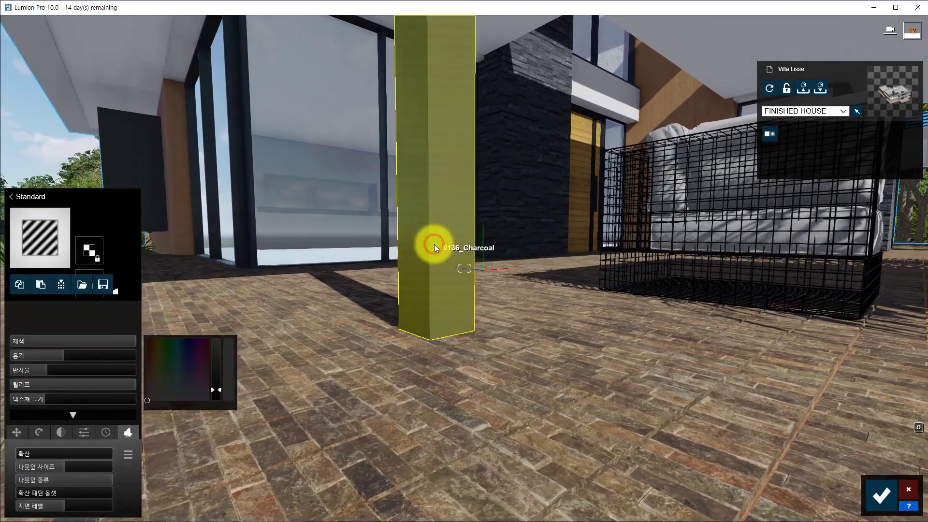
left_click(37, 265)
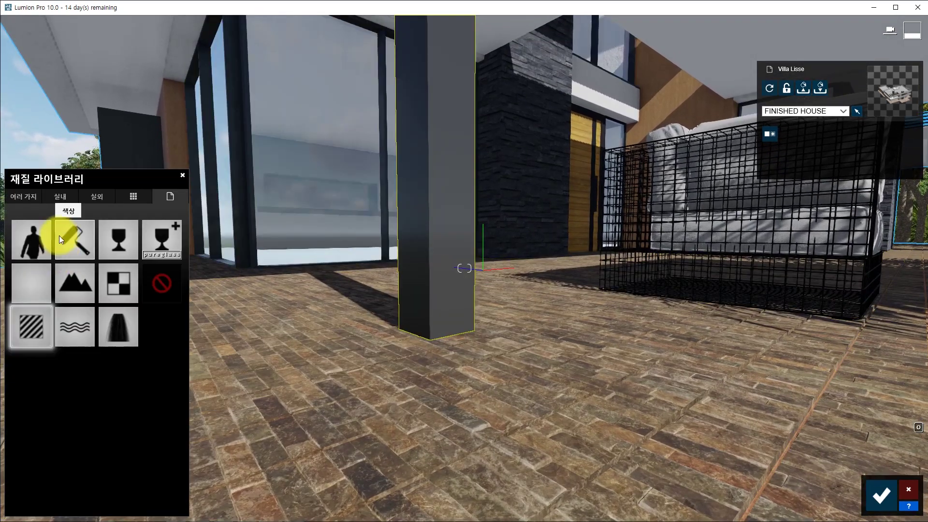
left_click(101, 193)
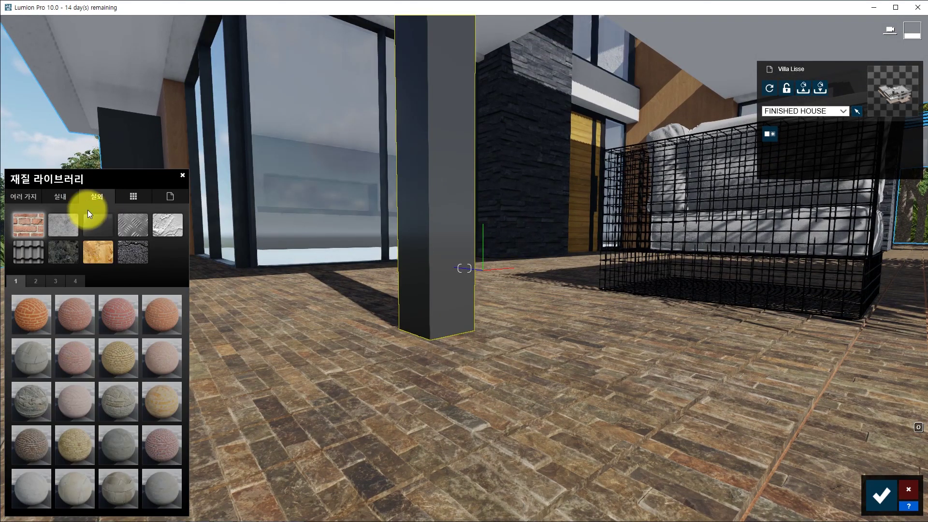
left_click(68, 247)
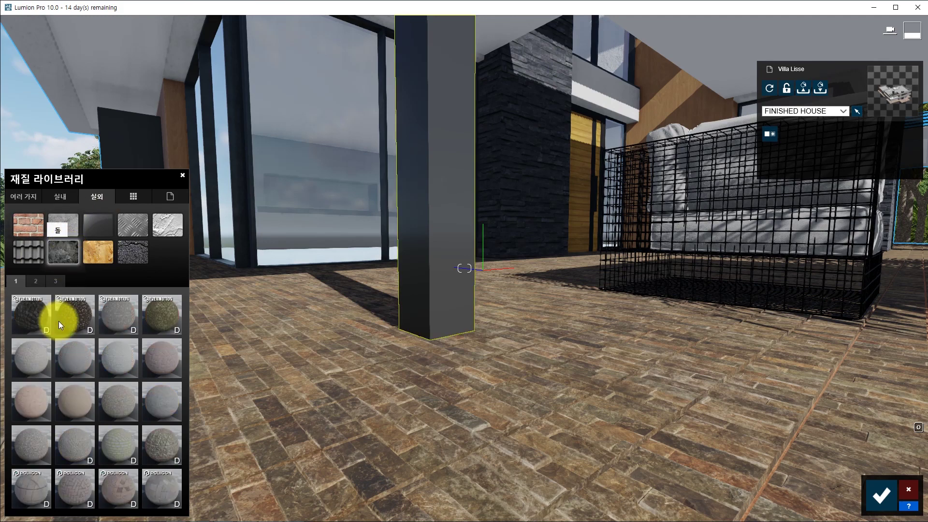
left_click(73, 315)
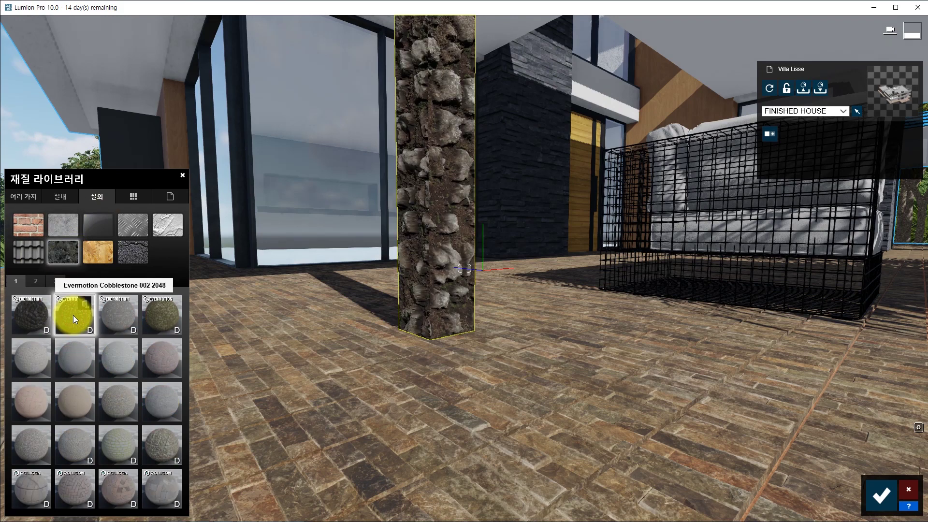
left_click(134, 315)
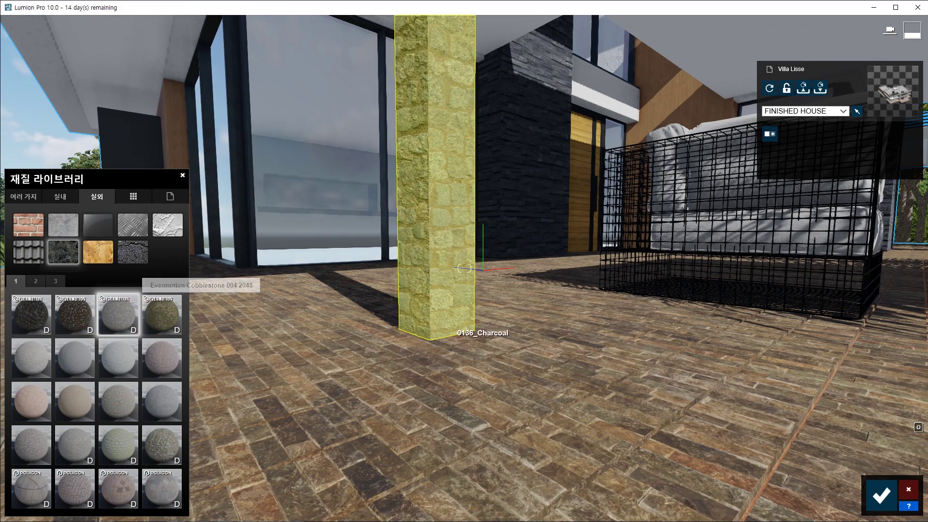
right_click_drag(768, 484, 767, 455)
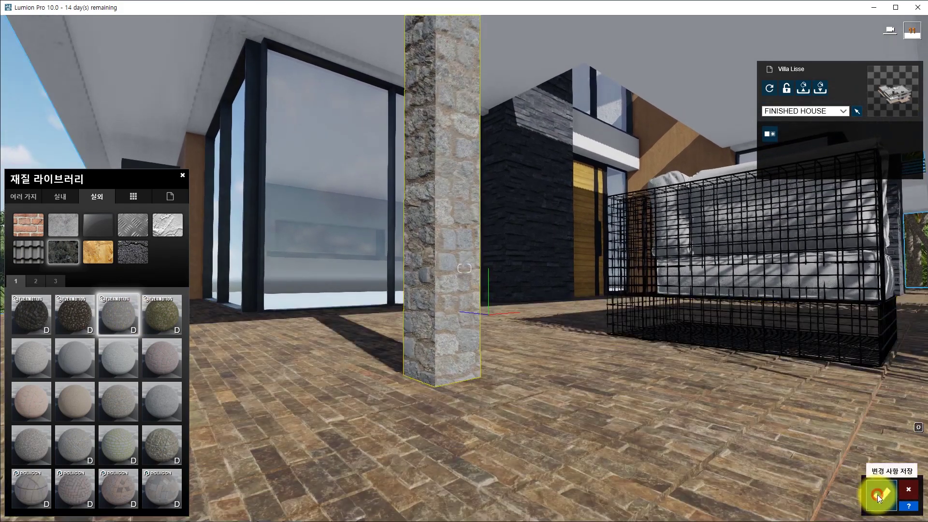
left_click(879, 495)
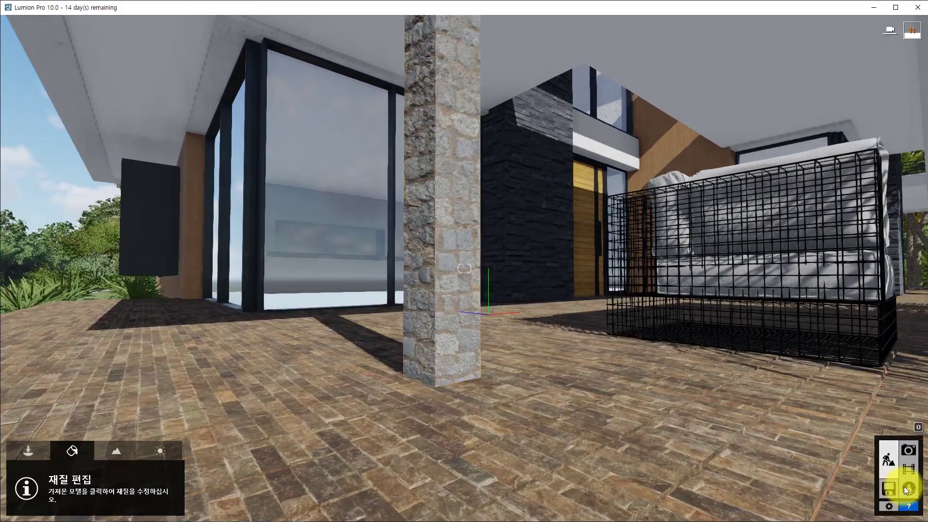
- Preview the terrace and its new floor material in Photo mode, turning the camera towards the road, and return to Build mode
left_click(910, 452)
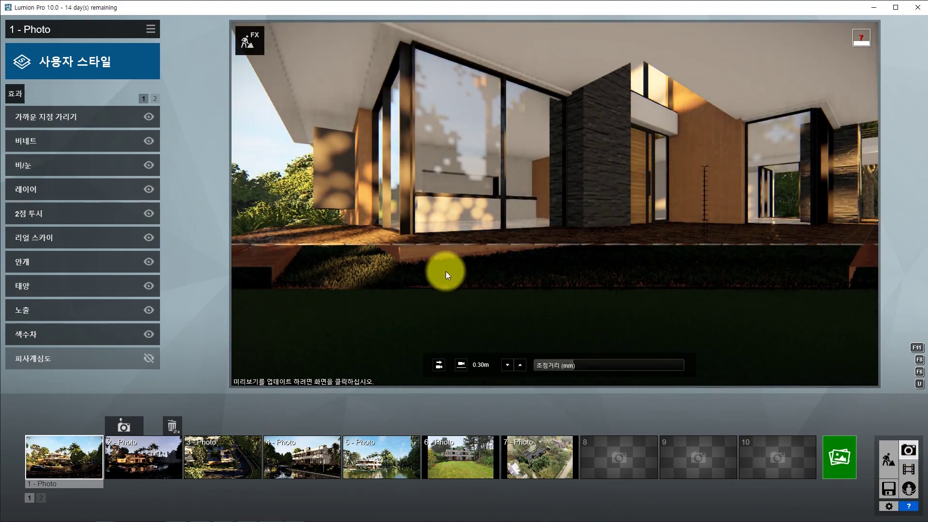
key("q")
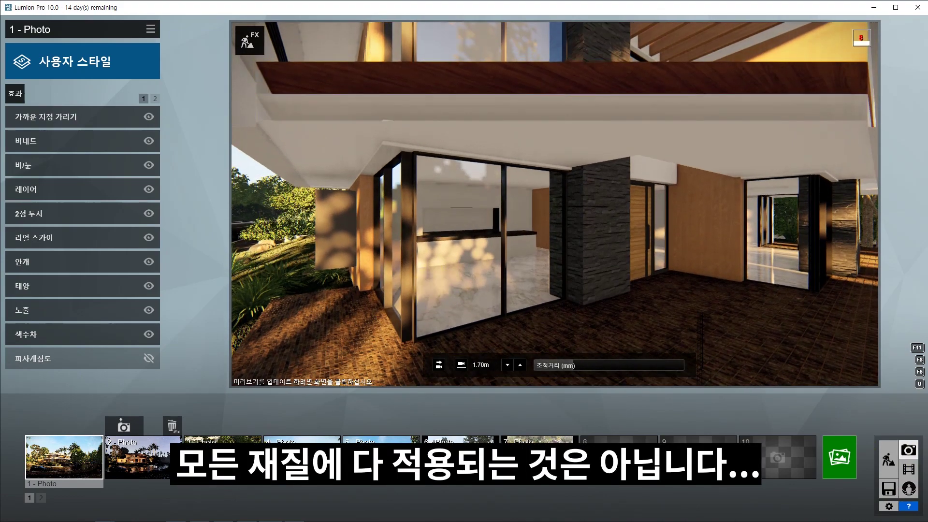
right_click_drag(446, 271, 530, 302)
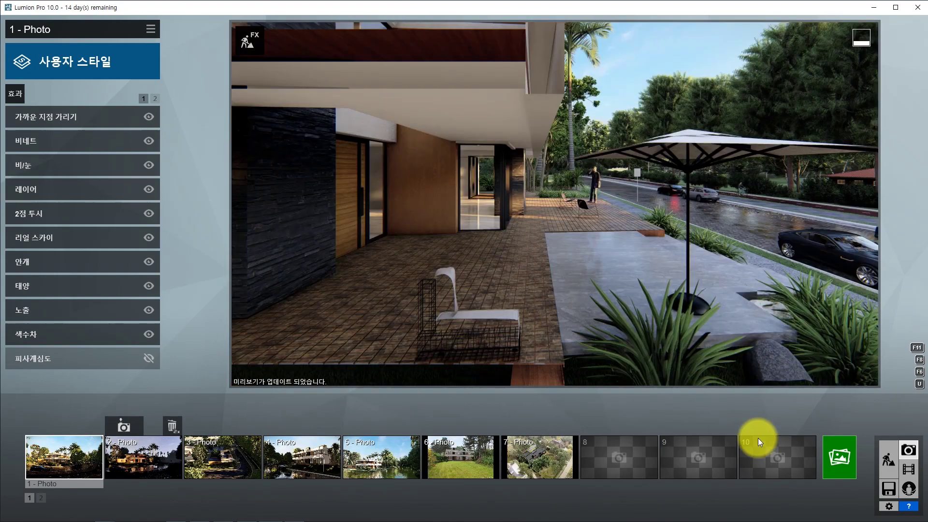
left_click(889, 459)
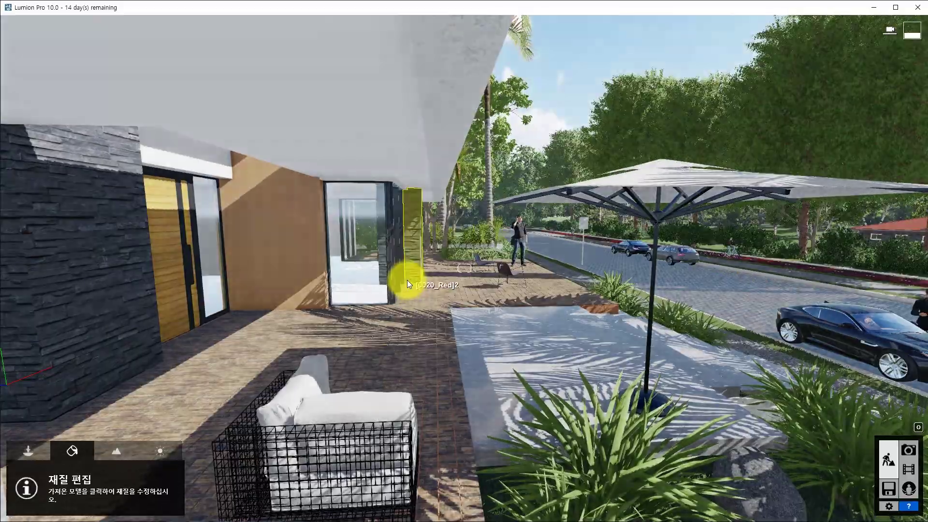
- From an aerial view, start object placement and compare the placement modes offered for indoor, nature, character and fine-detail nature objects
scroll(405, 285, "down", 6)
scroll(399, 310, "down", 10)
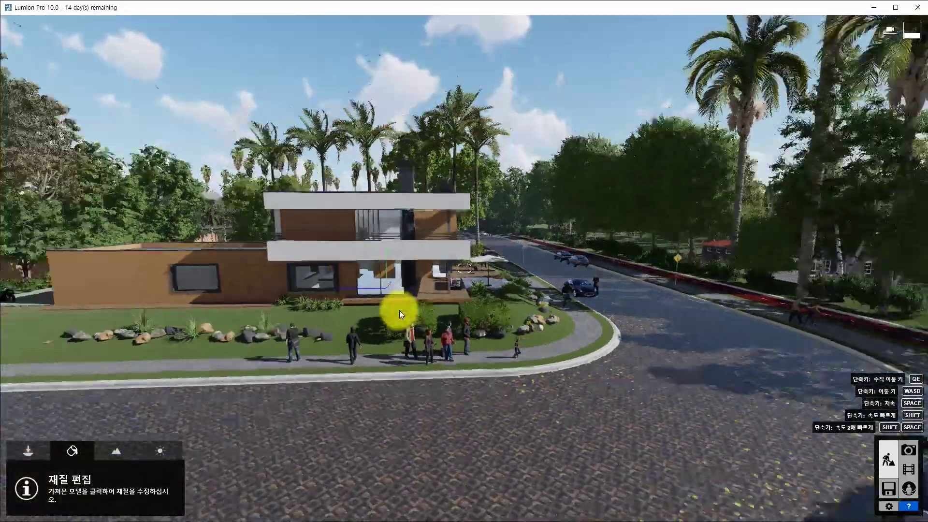
scroll(399, 315, "up", 5)
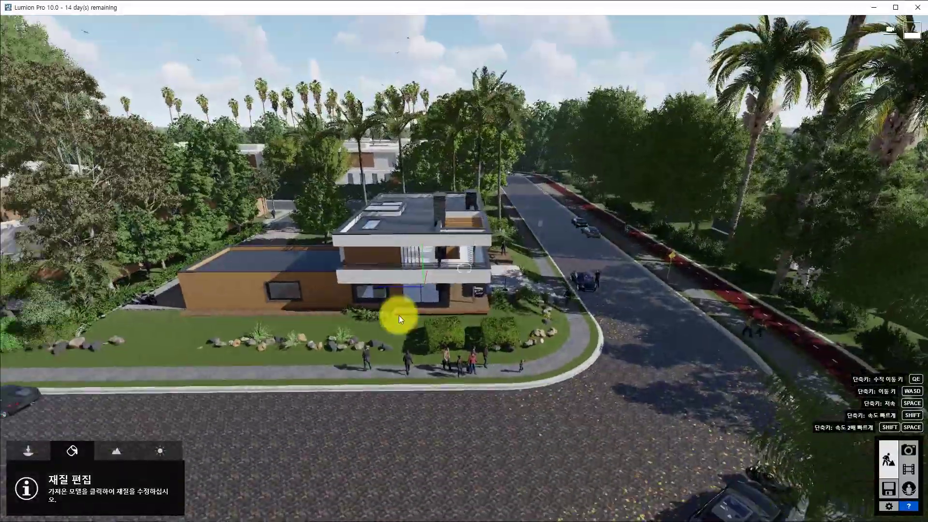
scroll(300, 334, "down", 5)
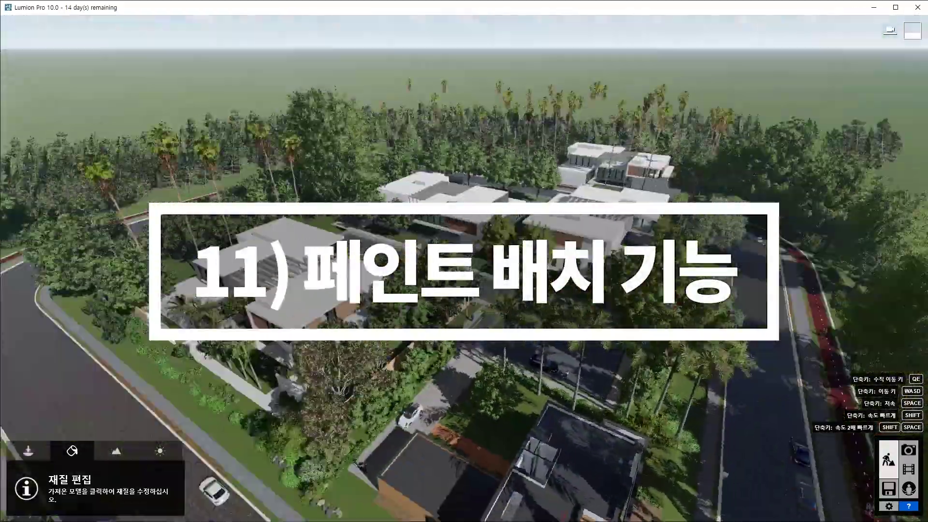
right_click_drag(397, 312, 219, 313)
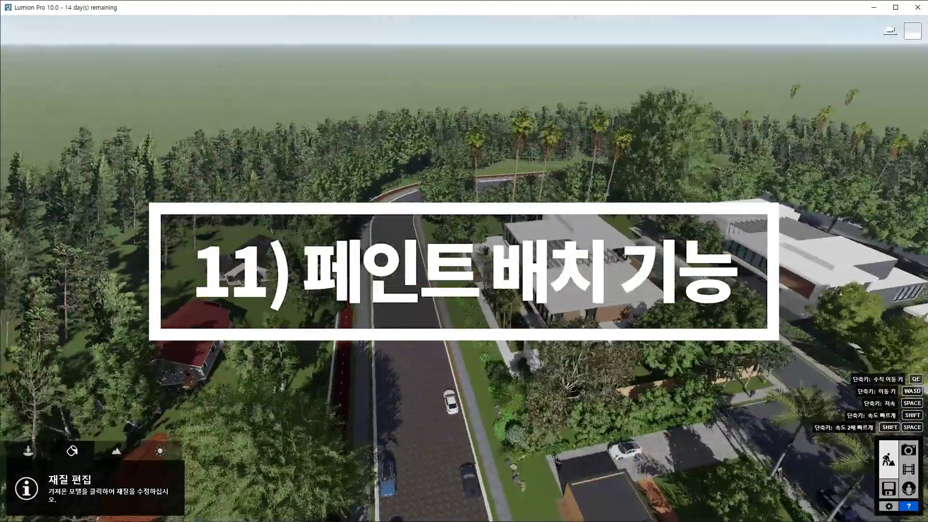
left_click(30, 452)
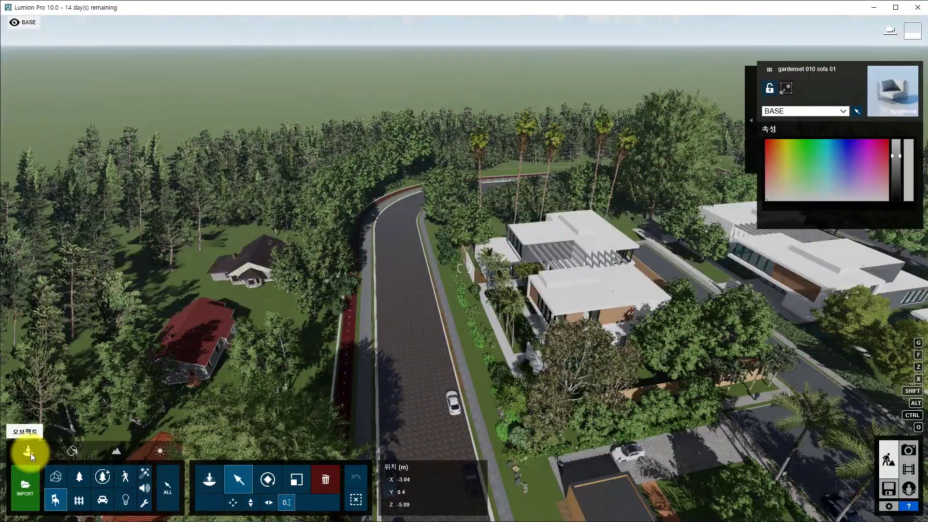
left_click(200, 482)
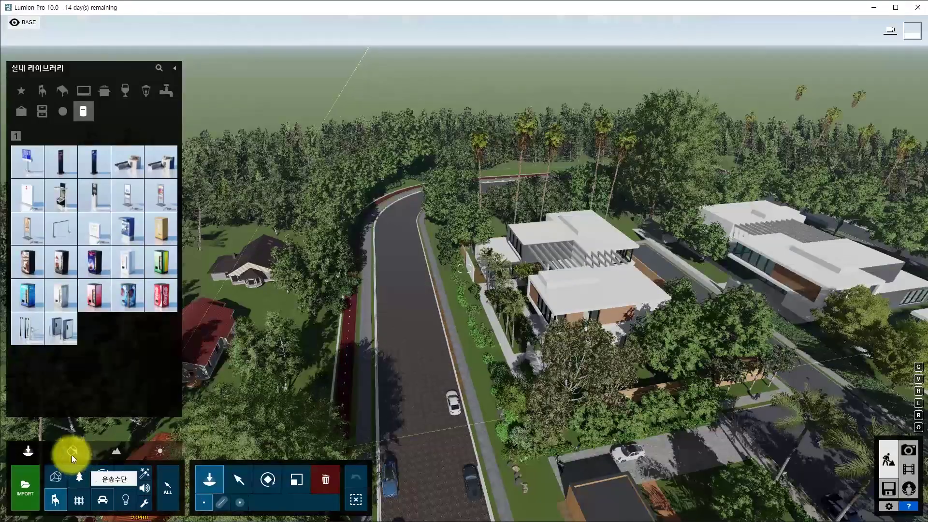
left_click(79, 475)
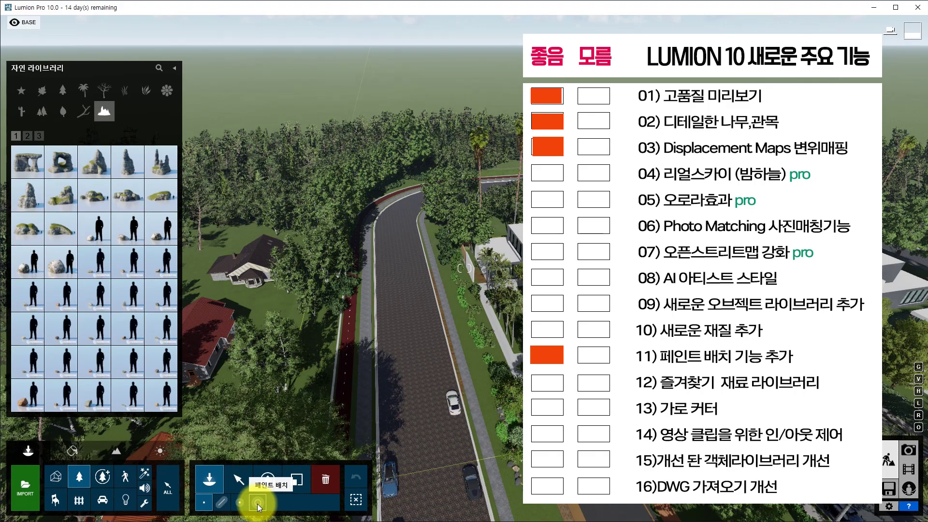
left_click(126, 478)
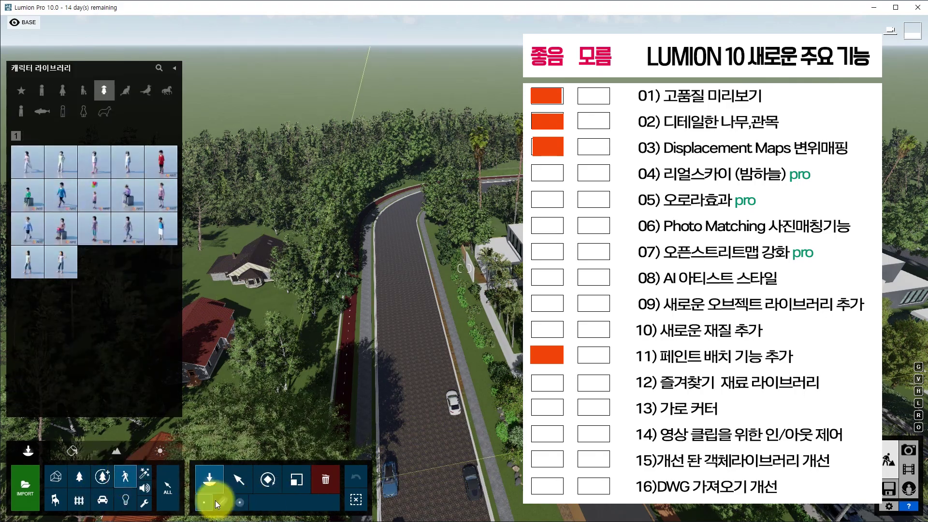
left_click(81, 479)
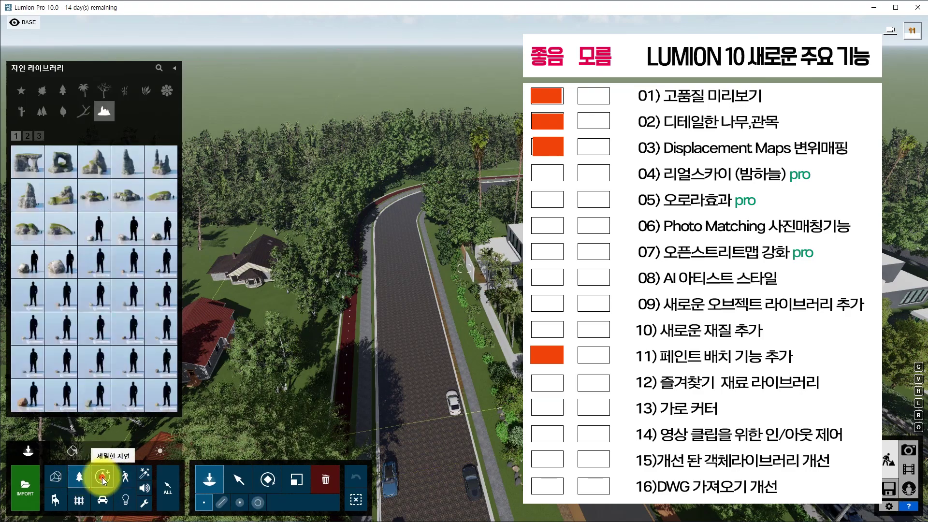
left_click(103, 479)
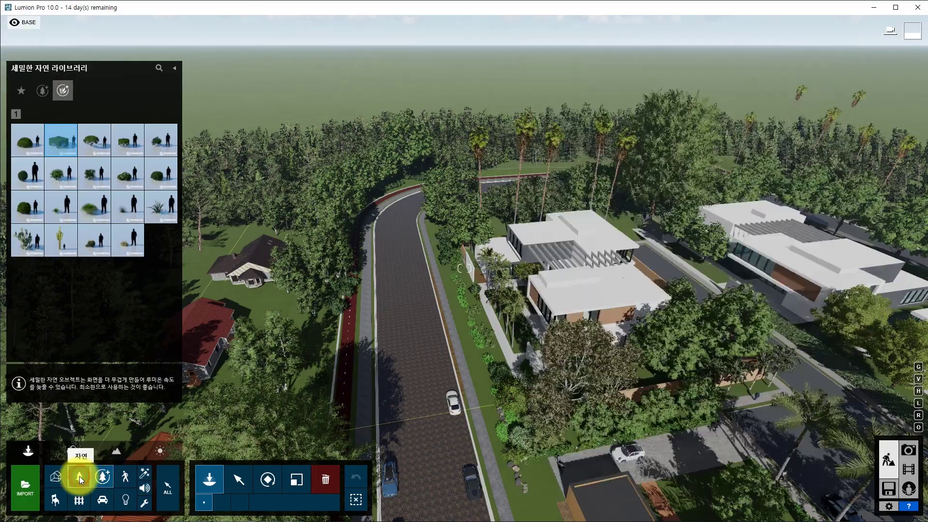
- Use paint placement with the flat mossy rock from the nature library to scatter rocks in the forest clearings
left_click(79, 477)
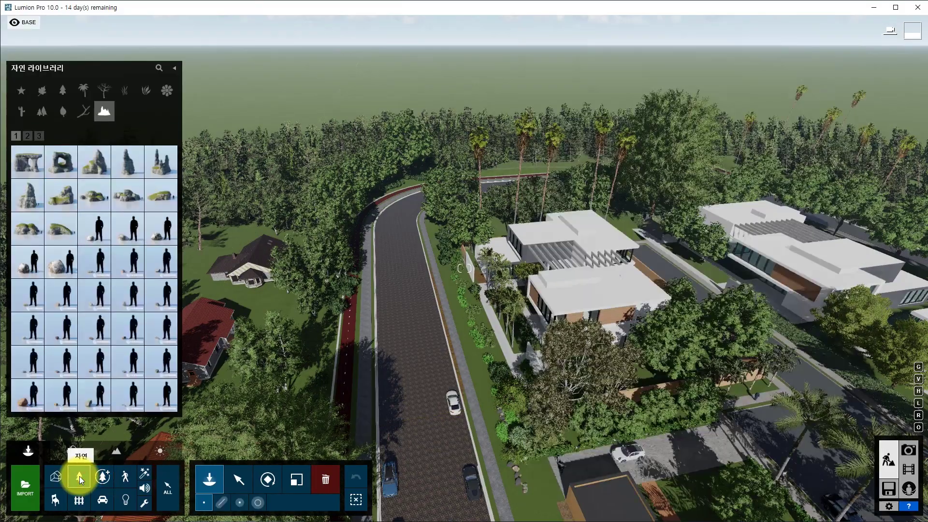
left_click(258, 502)
left_click(160, 196)
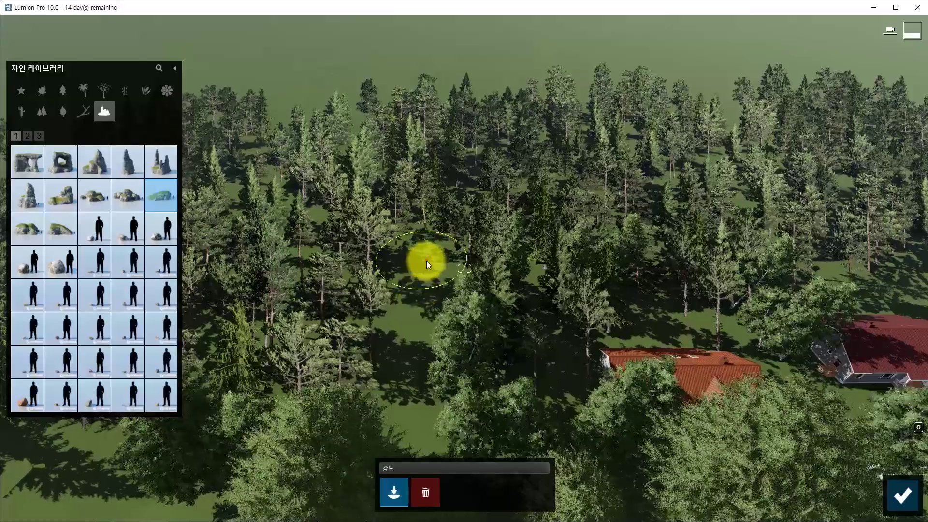
left_click(426, 262)
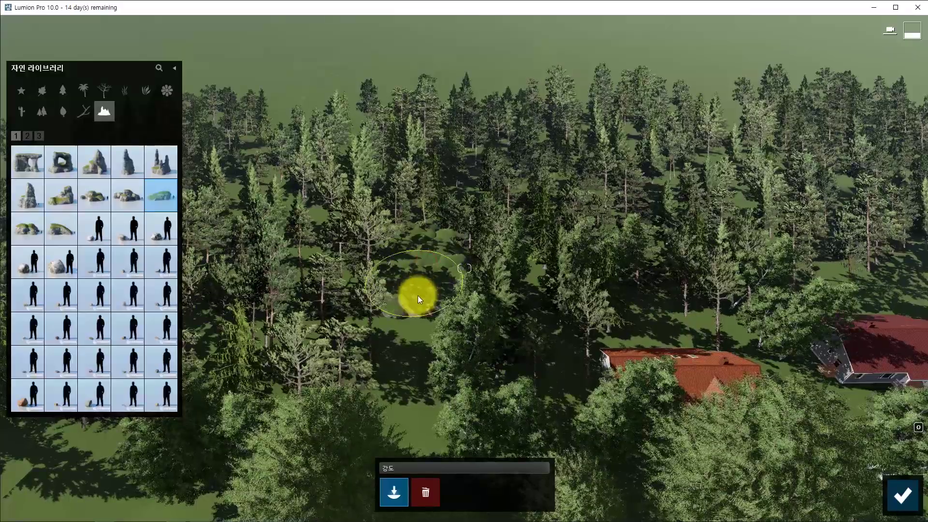
left_click(411, 409)
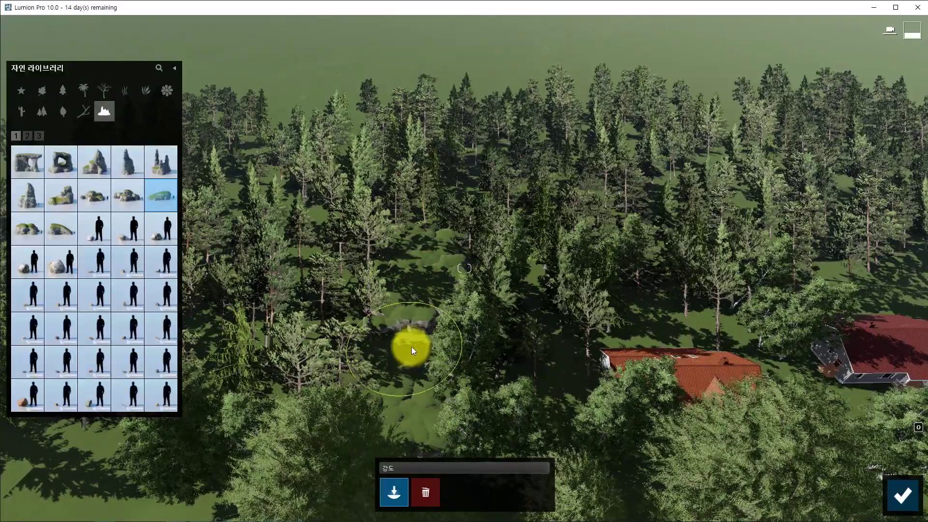
right_click_drag(411, 347, 510, 359)
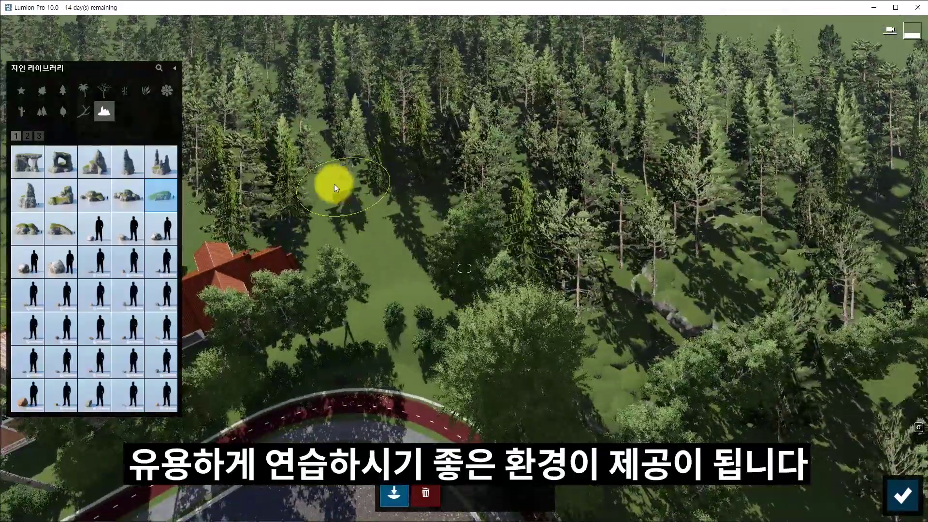
mouse_move(339, 194)
left_mouse_down()
mouse_move(389, 266)
mouse_move(424, 263)
mouse_move(437, 240)
left_mouse_up()
right_click_drag(431, 227, 315, 203)
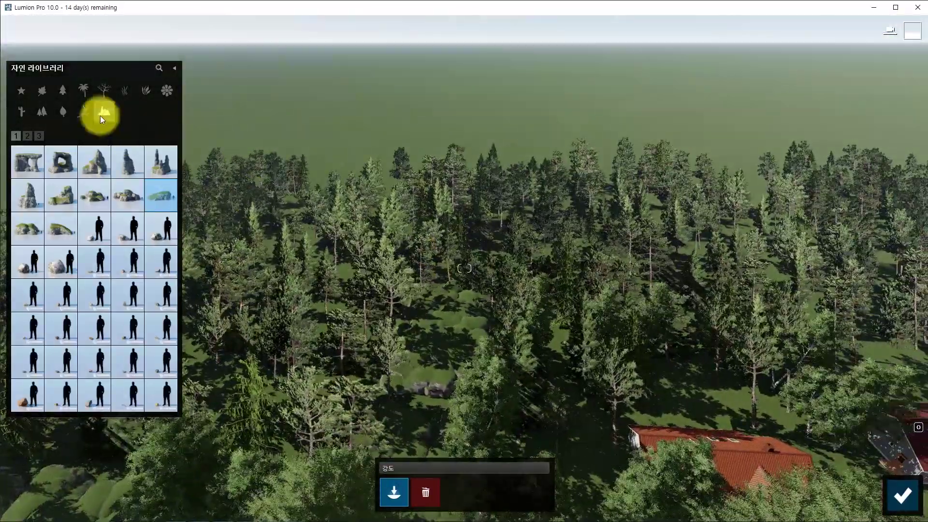
- Paint a dense band of broadleaf trees along the forest's far edge, using the third tree on page 7 of the broadleaf category
left_click(43, 90)
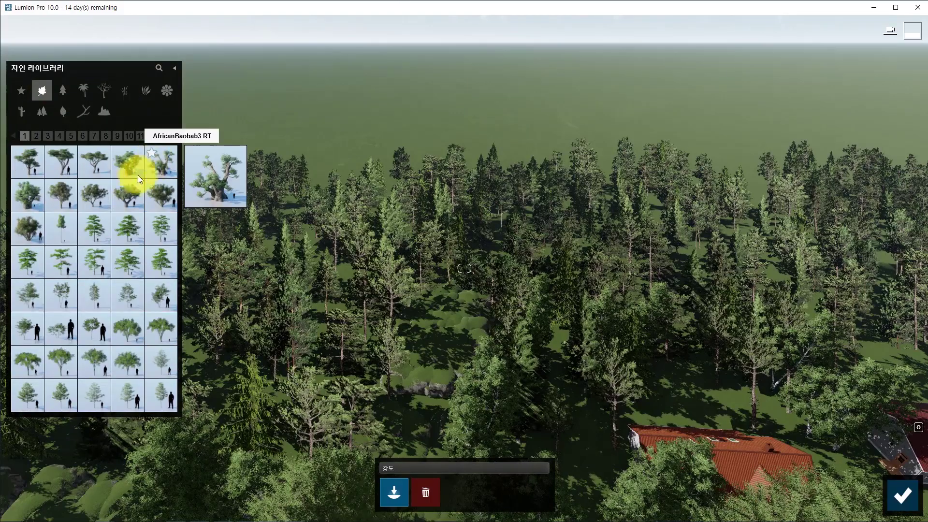
left_click(93, 136)
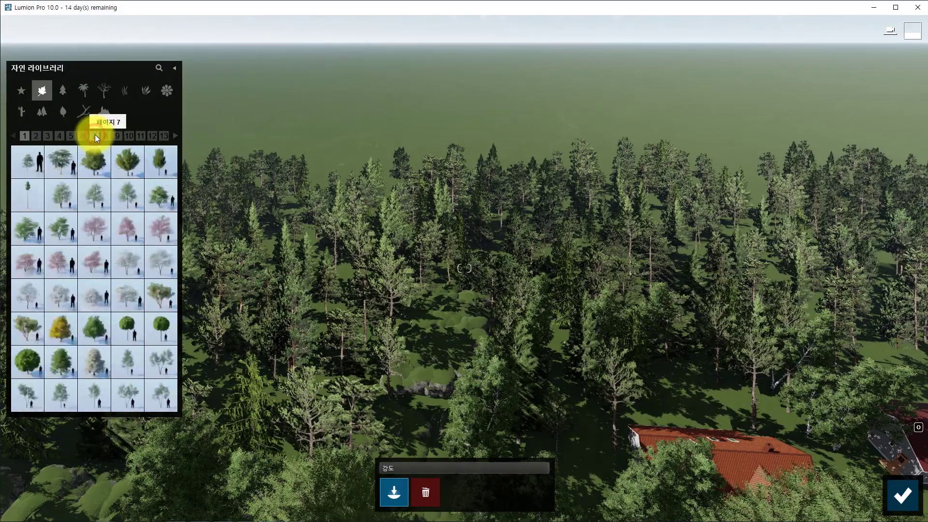
left_click(94, 162)
mouse_move(325, 156)
left_mouse_down()
mouse_move(655, 149)
mouse_move(742, 162)
mouse_move(735, 171)
mouse_move(251, 147)
left_mouse_up()
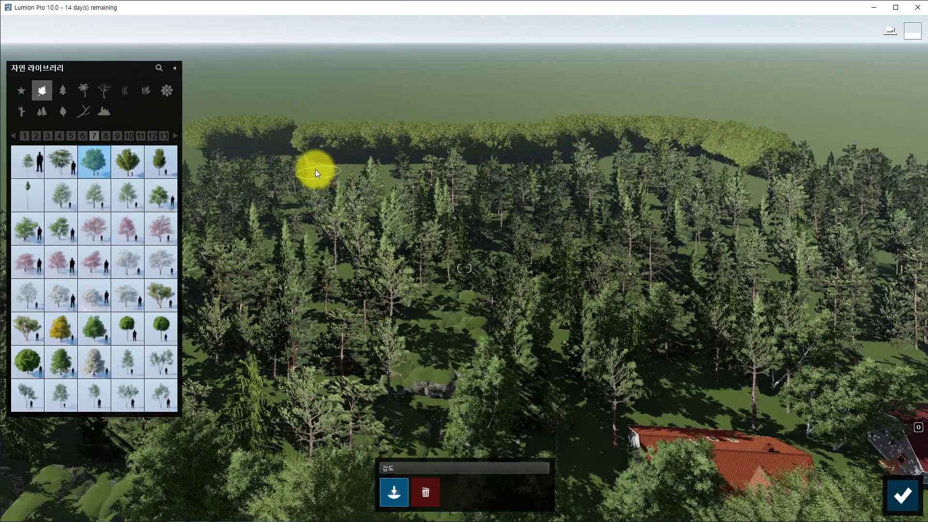
mouse_move(315, 168)
left_mouse_down()
mouse_move(392, 175)
mouse_move(381, 190)
left_mouse_up()
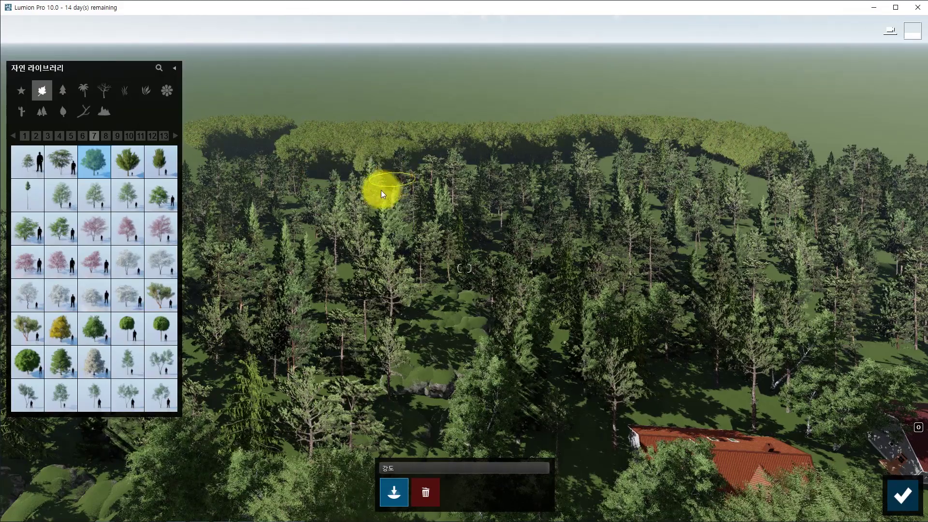
- Reopen paint placement in erase mode and clear a gap in the broadleaf tree band along the forest's far edge
left_click(898, 496)
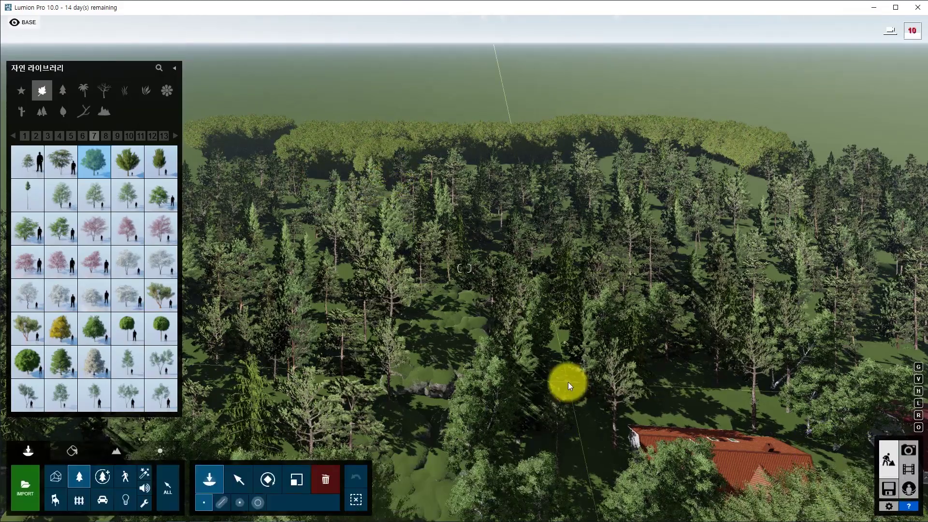
left_click(257, 502)
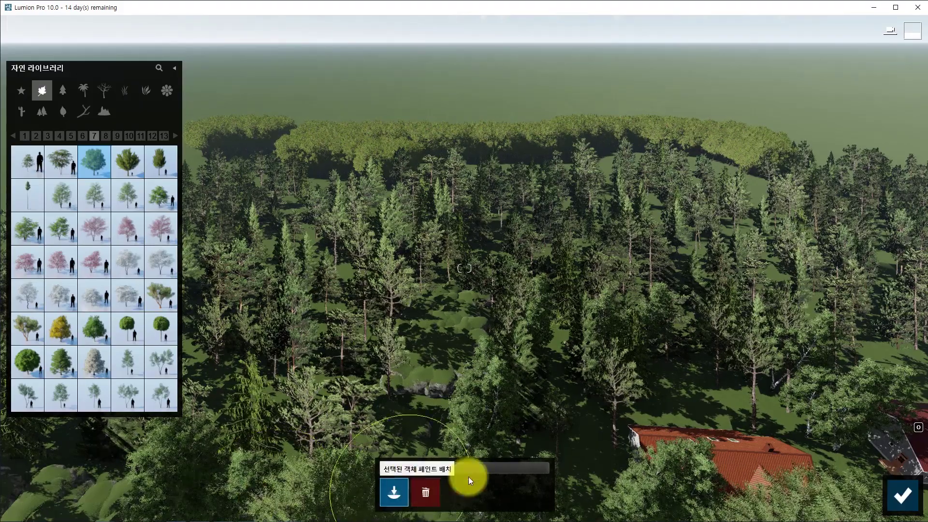
left_click_drag(529, 469, 508, 467)
left_click(423, 493)
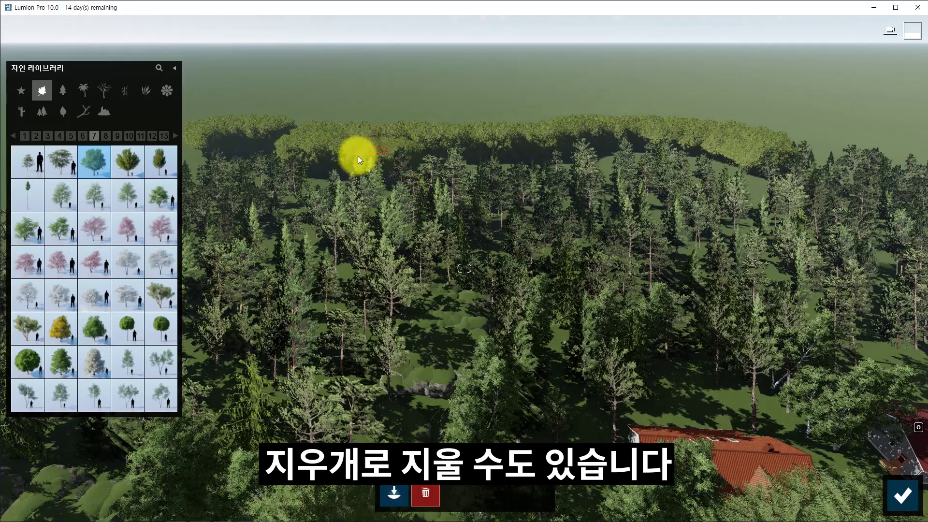
mouse_move(357, 156)
left_mouse_down()
mouse_move(337, 170)
mouse_move(356, 145)
mouse_move(349, 172)
left_mouse_up()
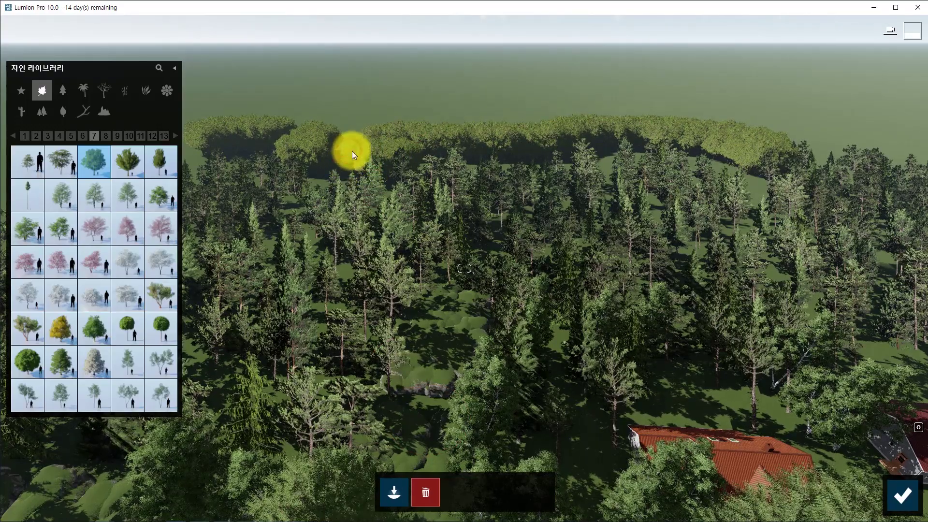
- Switch paint placement back to adding trees with a slightly higher intensity, finish painting, and change to the object selection tool
left_click(392, 491)
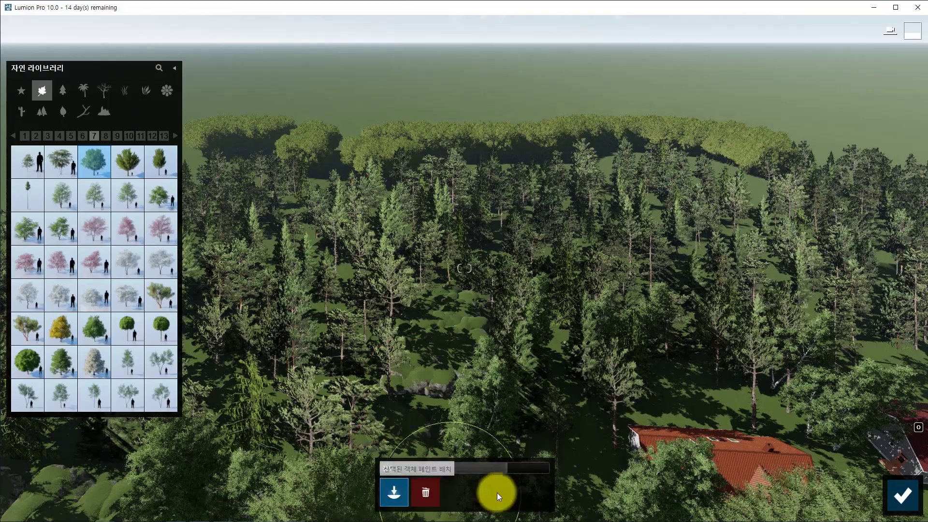
left_click_drag(507, 469, 518, 469)
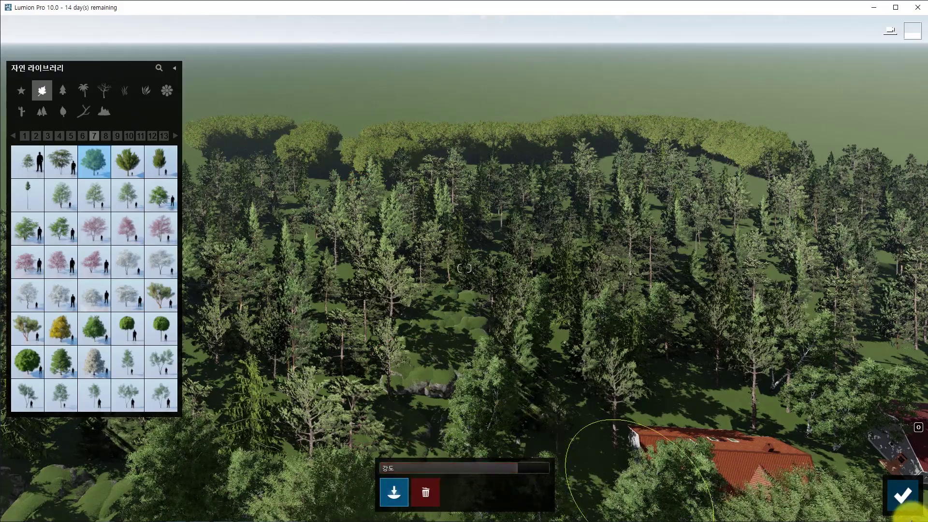
left_click(904, 502)
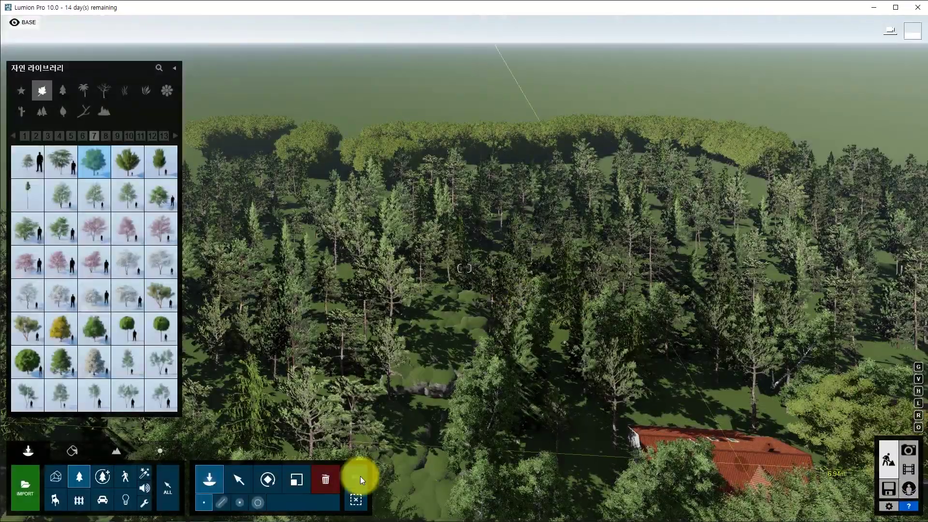
left_click(239, 479)
left_click(730, 449)
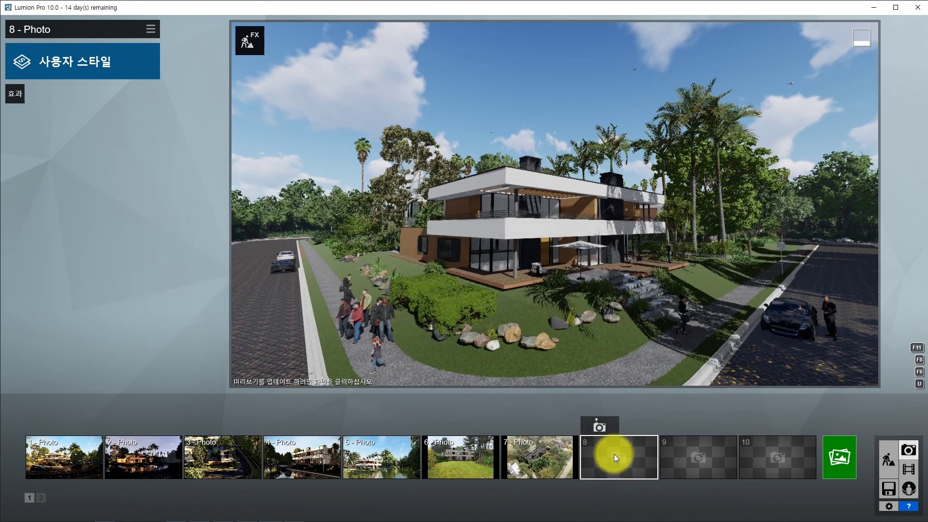
- Save the villa corner view to photo slot 8 and apply the Night (밤) style to it
left_click(601, 427)
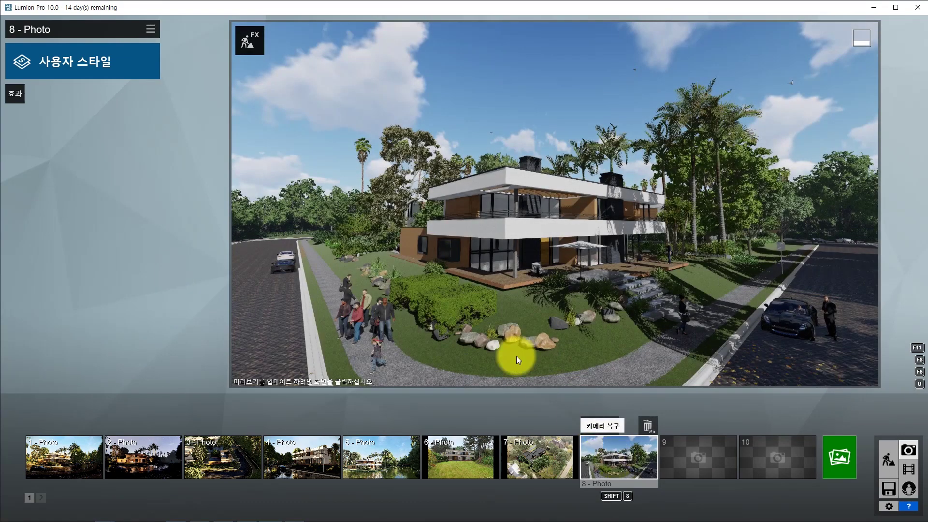
left_click(98, 64)
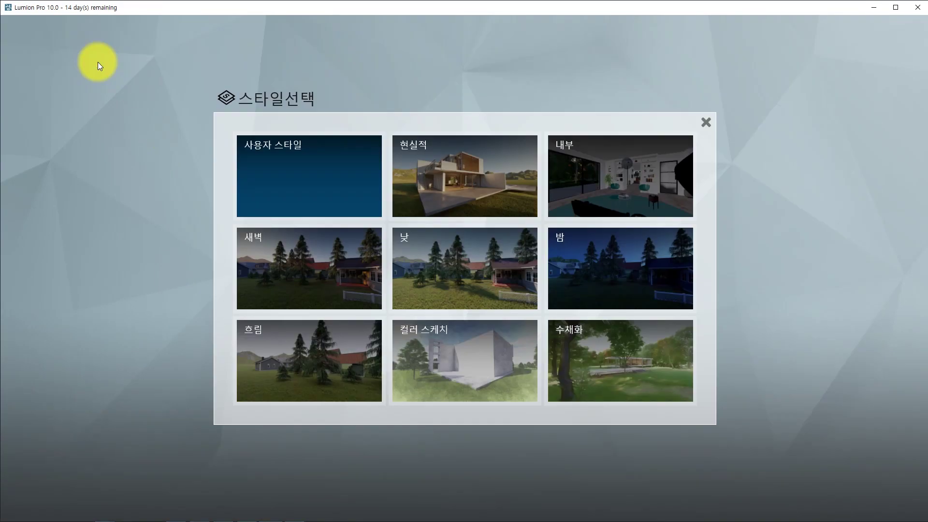
left_click(592, 275)
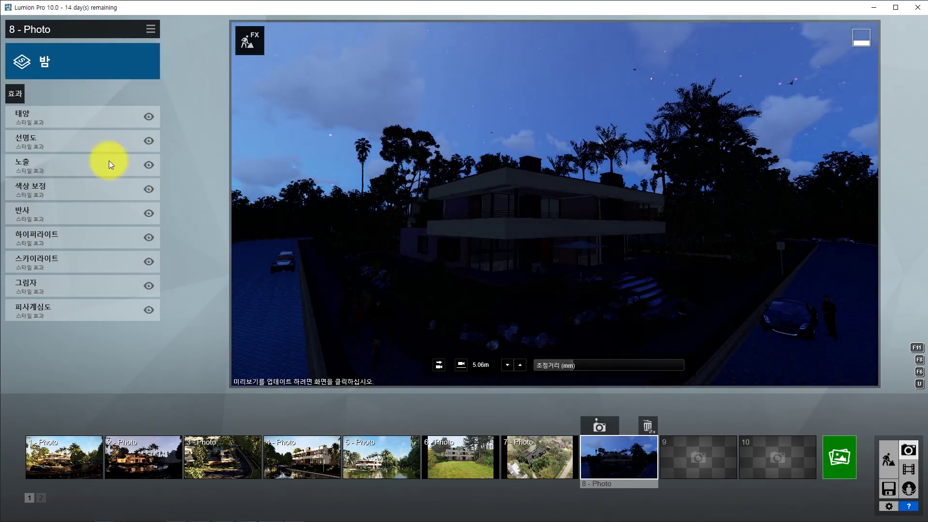
- Raise the sun height slightly in photo 8 and add a Real Sky (리얼 스카이) effect using the first Night sky
left_click(131, 127)
mouse_move(57, 135)
left_mouse_down()
mouse_move(130, 148)
mouse_move(92, 149)
mouse_move(68, 136)
left_mouse_up()
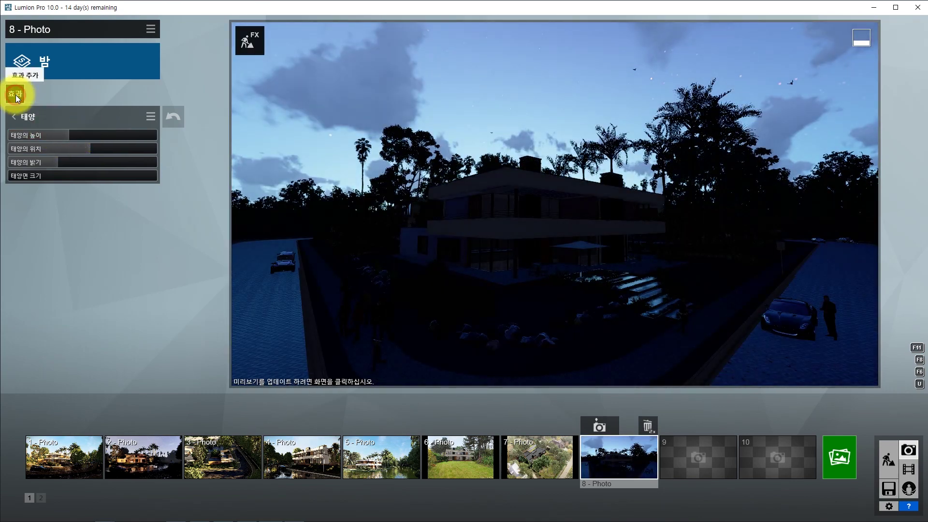
left_click(16, 96)
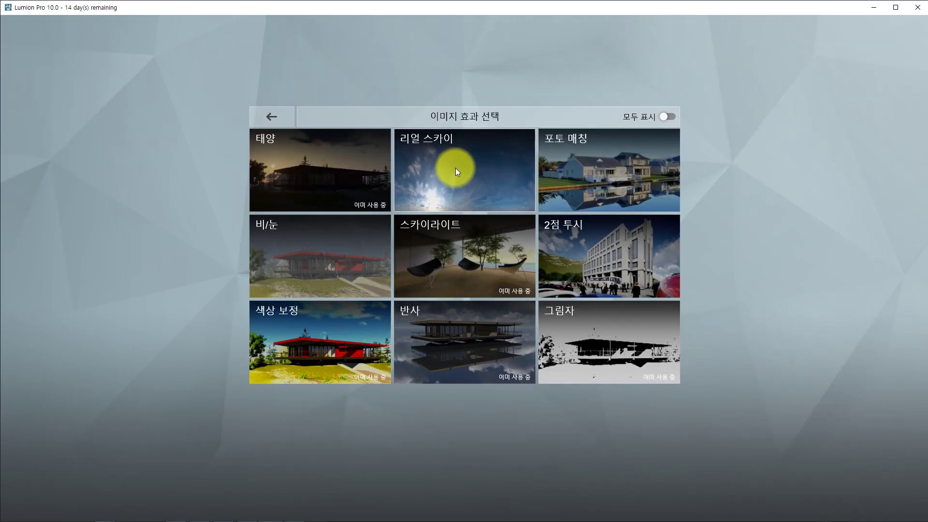
left_click(456, 169)
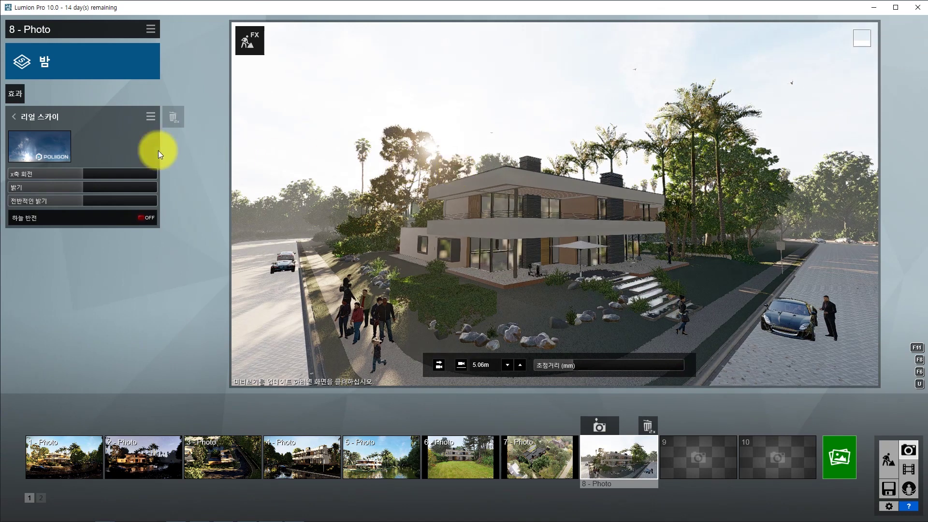
left_click(57, 145)
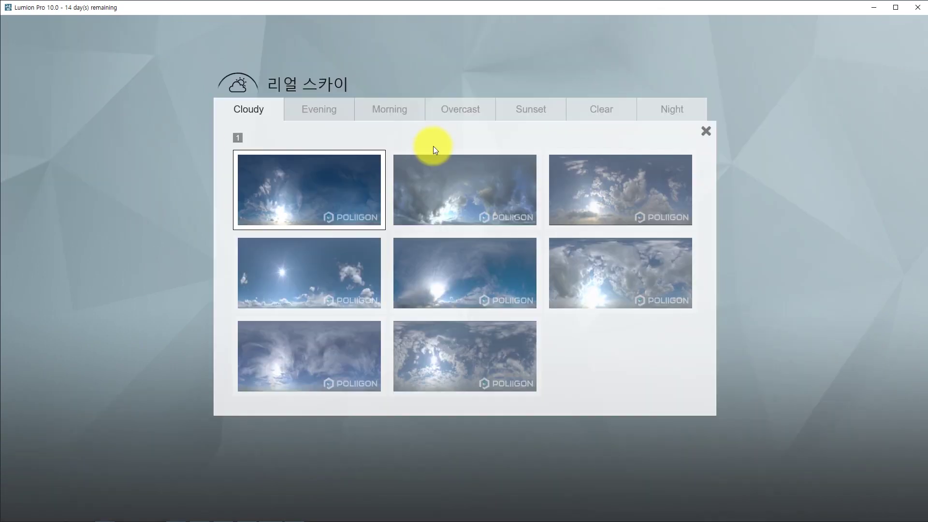
left_click(674, 115)
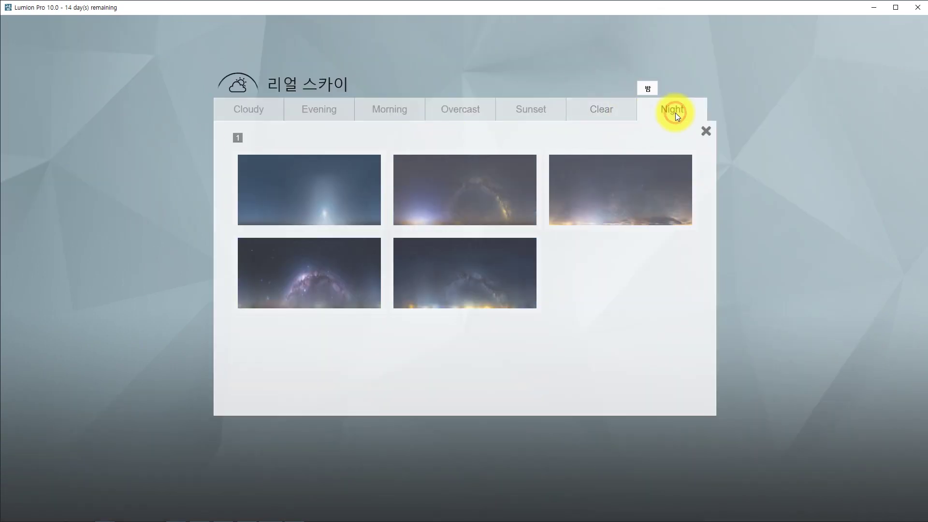
left_click(322, 203)
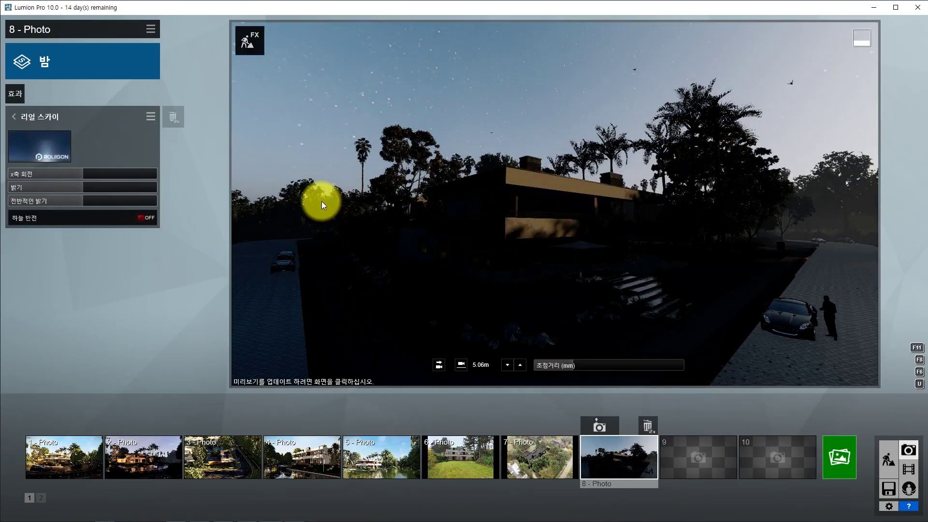
- Try the second and third Night skies in the Real Sky effect, updating the preview for the second one
left_click(41, 148)
left_click(474, 193)
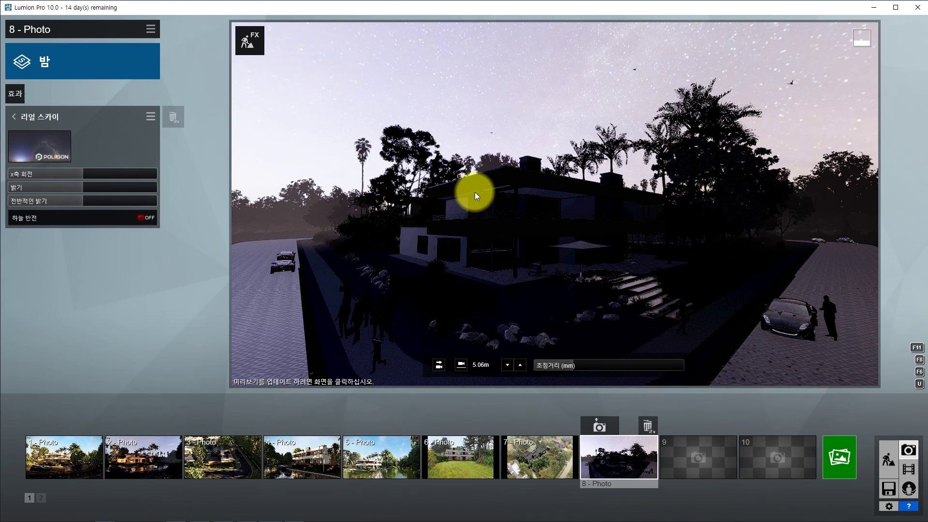
left_click(543, 276)
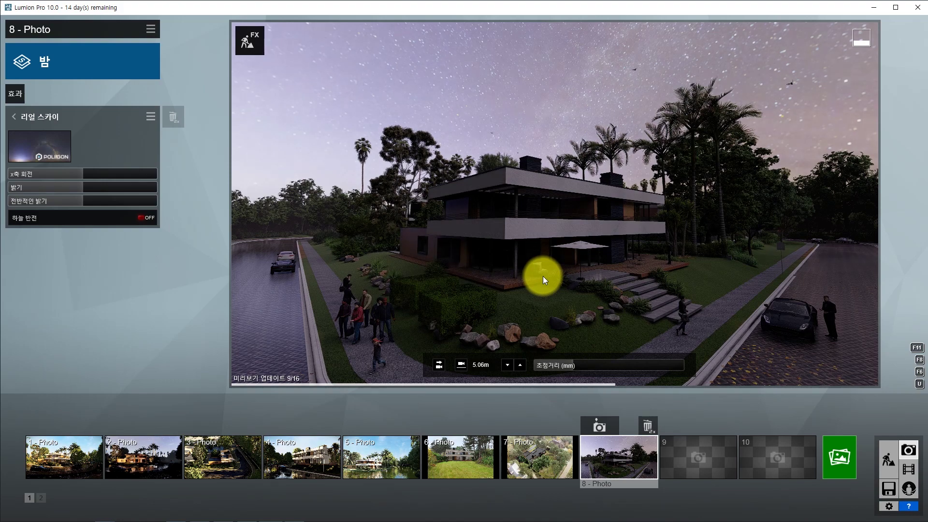
left_click(42, 143)
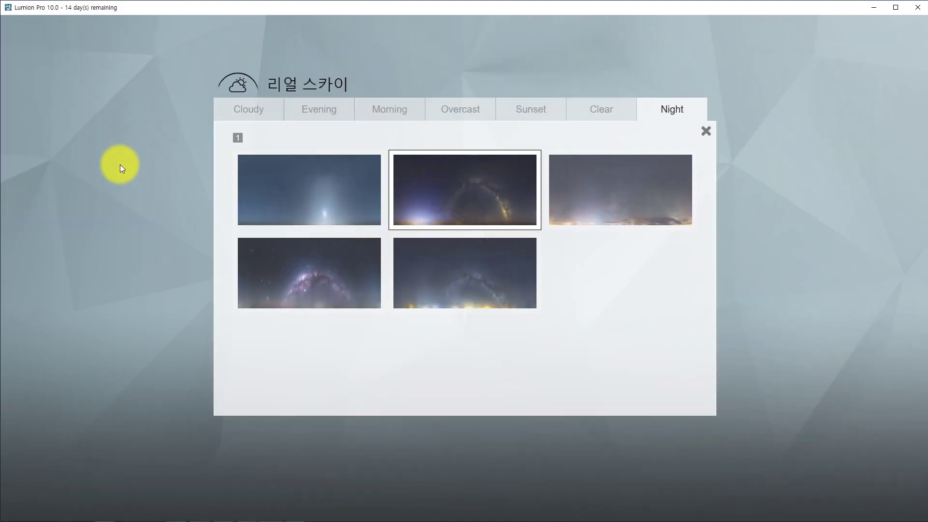
left_click(519, 201)
left_click(50, 150)
left_click(613, 192)
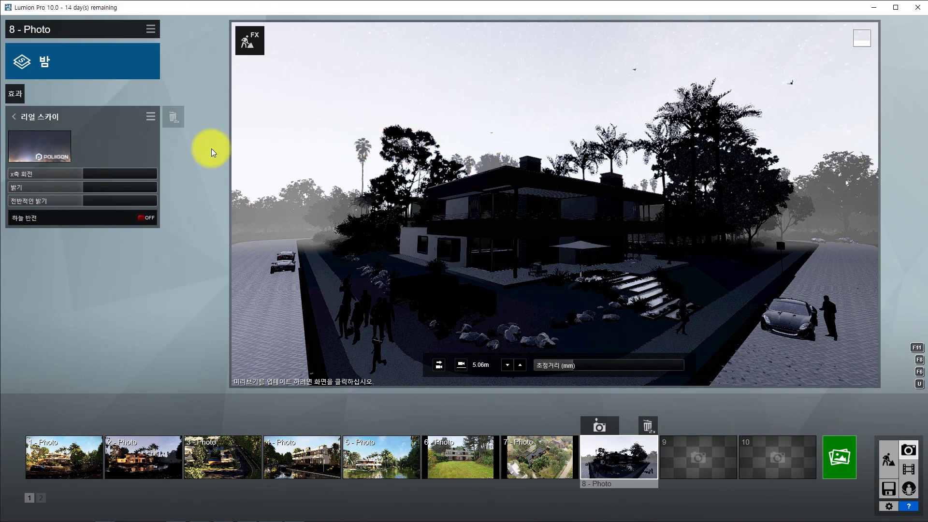
- Set the Real Sky rotation to 100.5°, apply the fifth Night sky and update the preview
left_click_drag(107, 173, 125, 174)
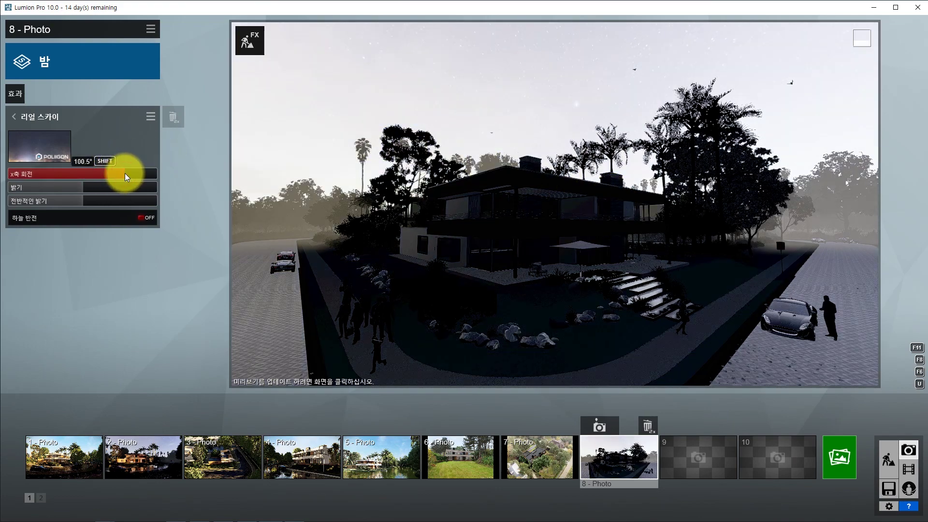
left_click(460, 144)
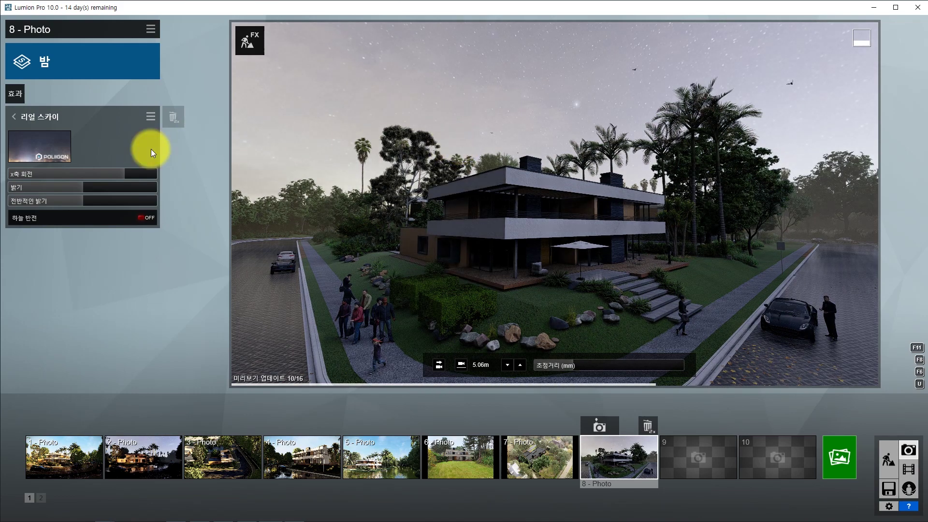
left_click(44, 147)
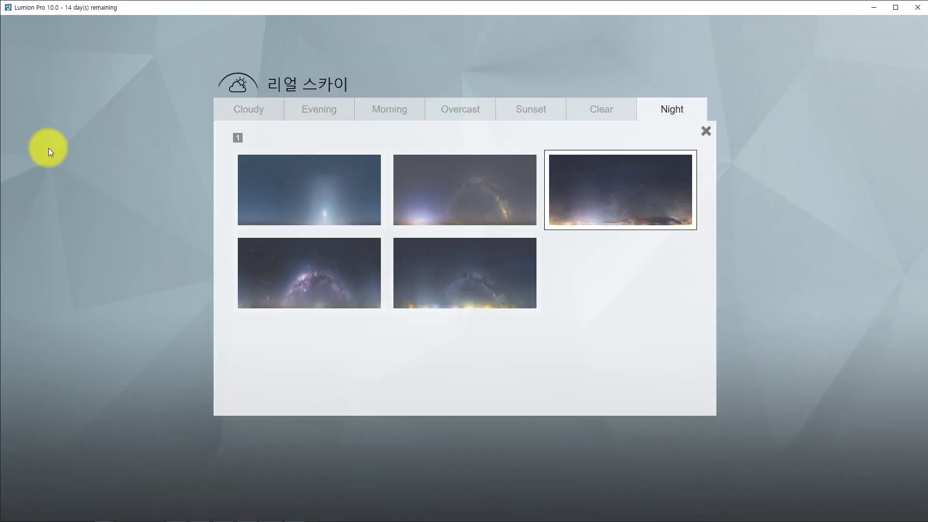
left_click(465, 292)
left_click(465, 292)
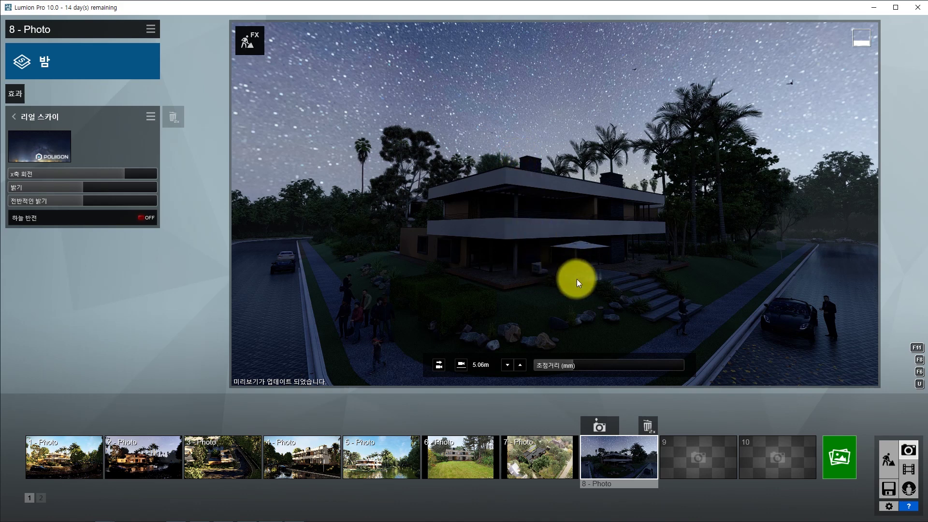
left_click(38, 146)
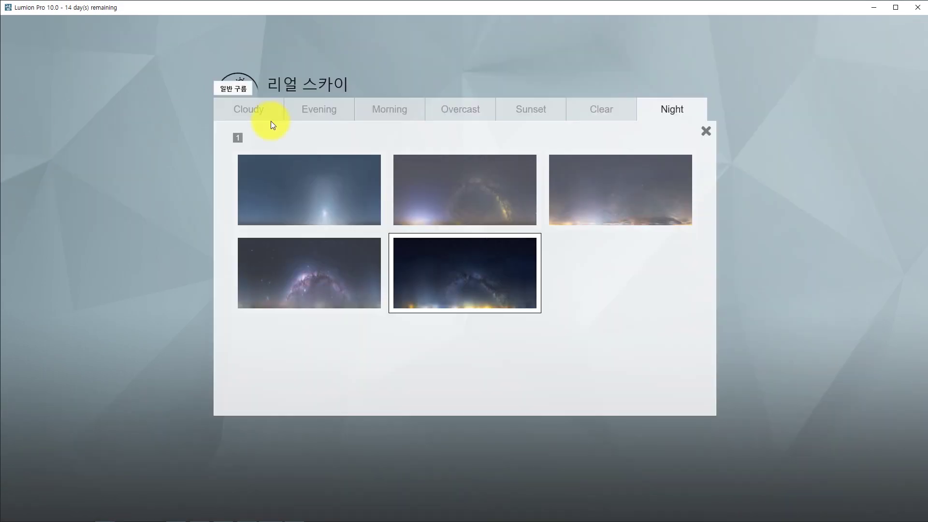
left_click(706, 131)
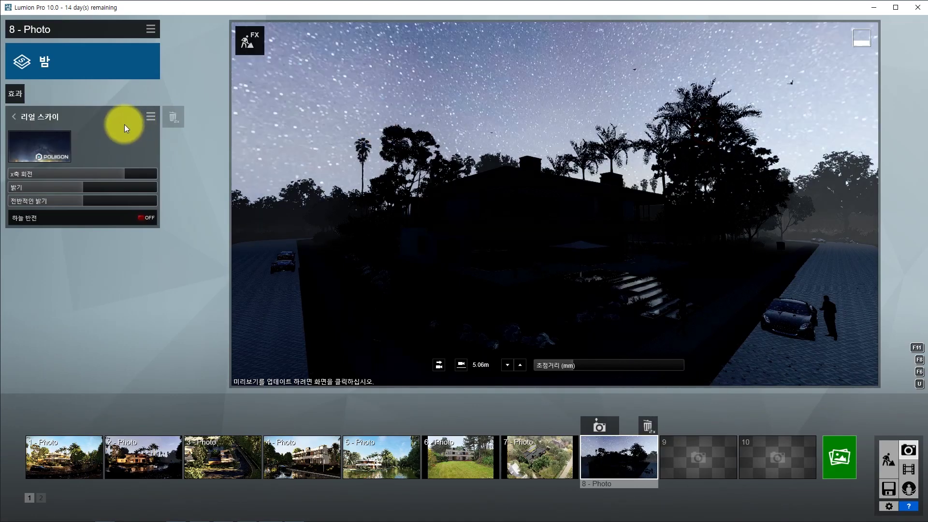
- Show all image effects and add the Northern Lights (북극광) effect from the Sky (하늘) category to photo 8
left_click(19, 97)
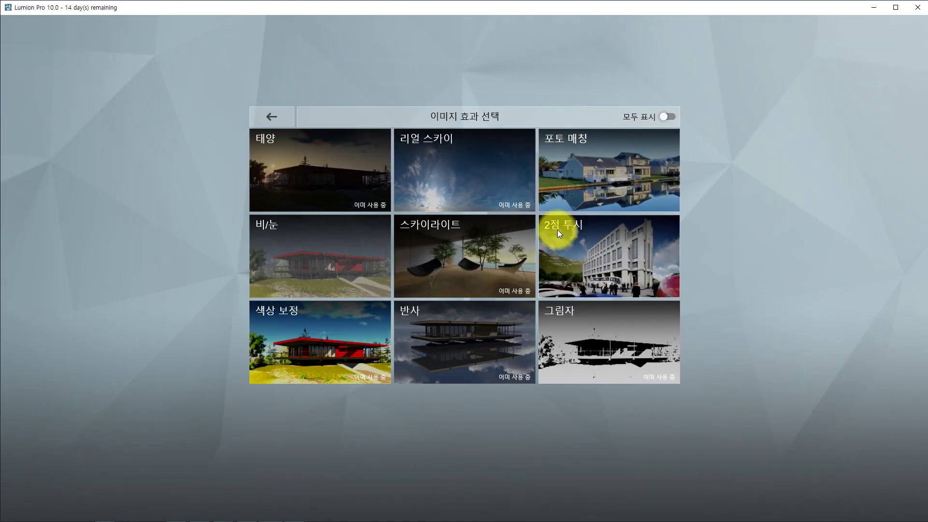
left_click(296, 146)
left_click(17, 92)
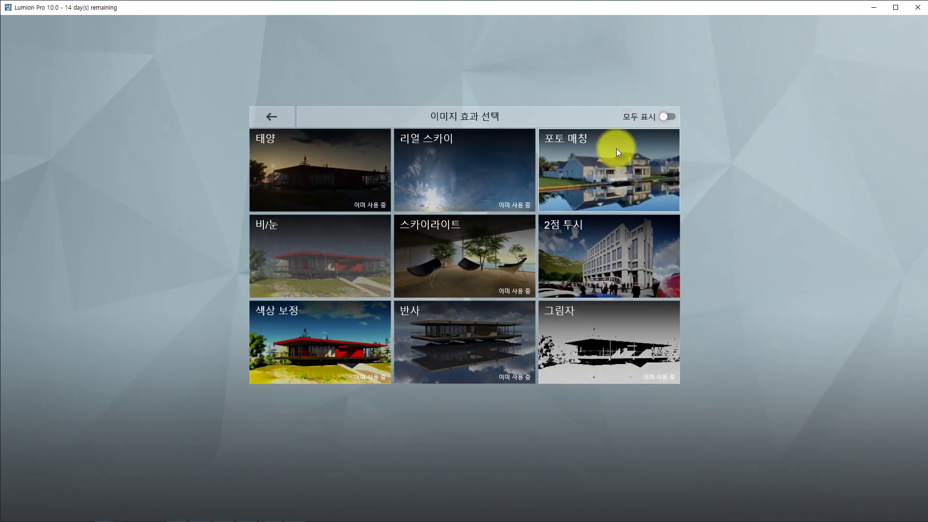
left_click(669, 117)
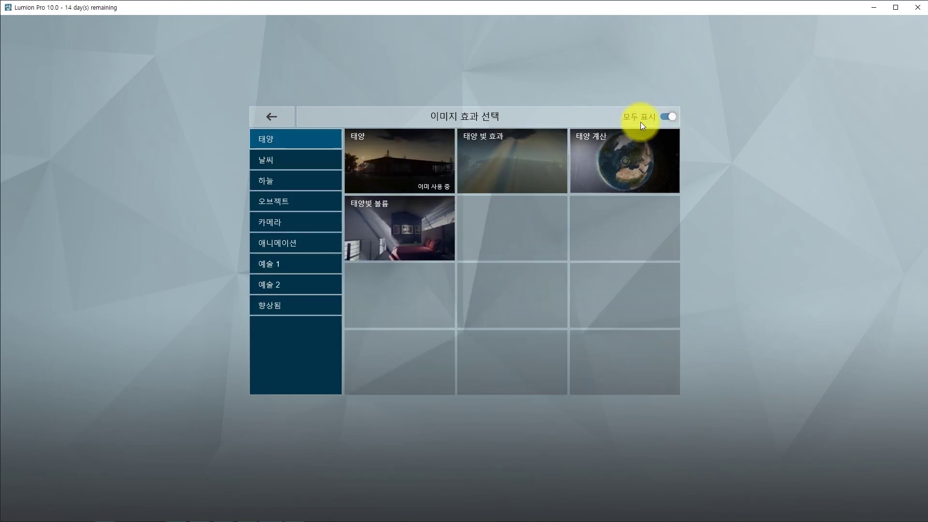
left_click(267, 160)
left_click(269, 181)
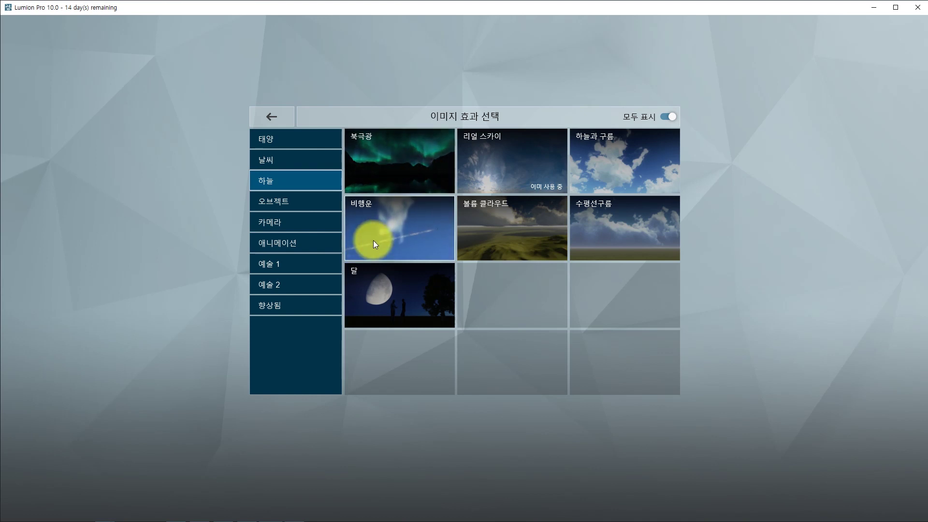
left_click(379, 175)
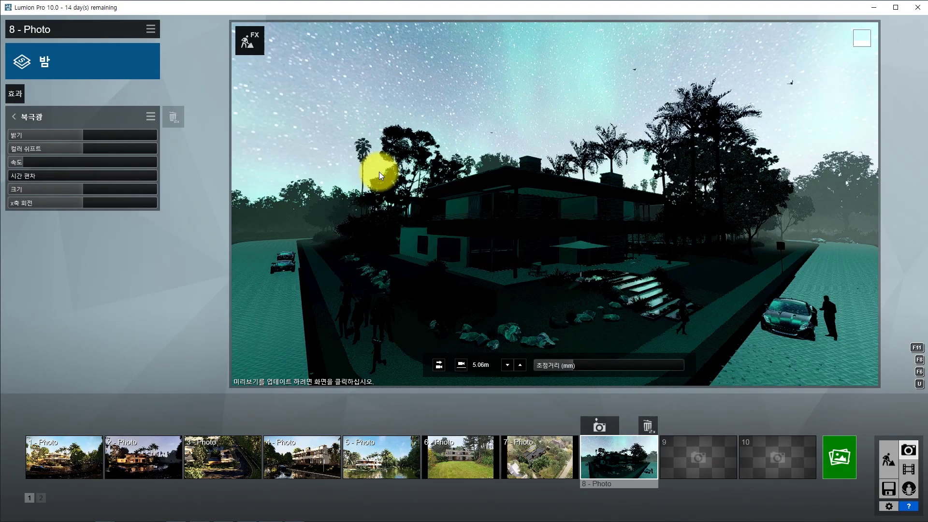
- Look at the existing clip in Movie mode, return to Photo mode and restore photo 8's camera view
left_click(910, 470)
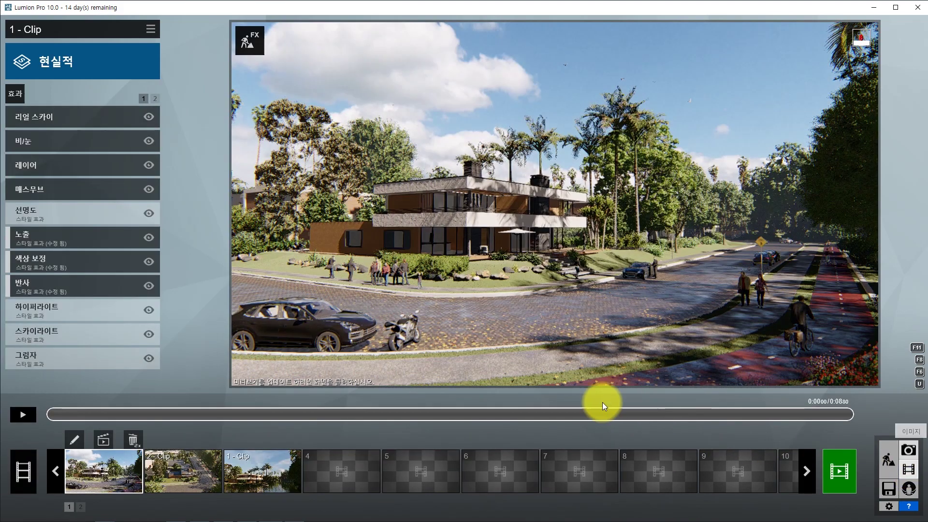
left_click(911, 453)
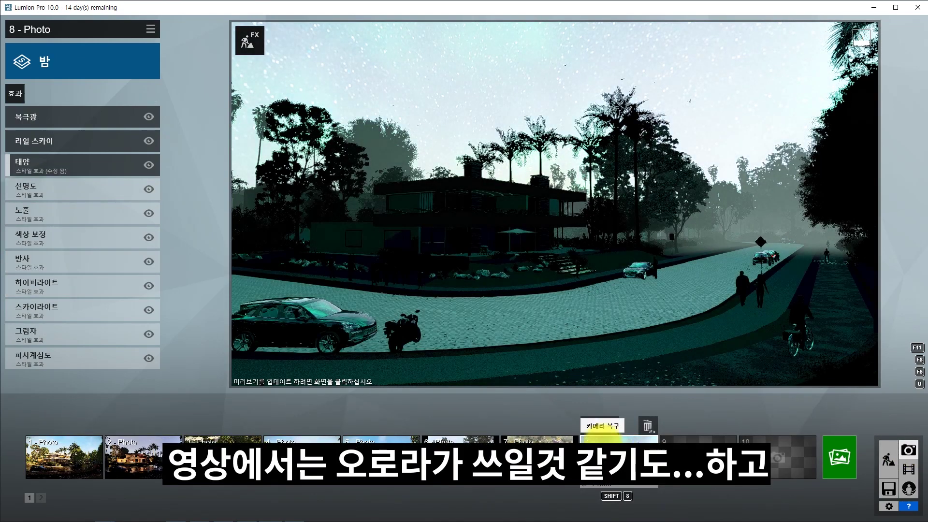
left_click(614, 452)
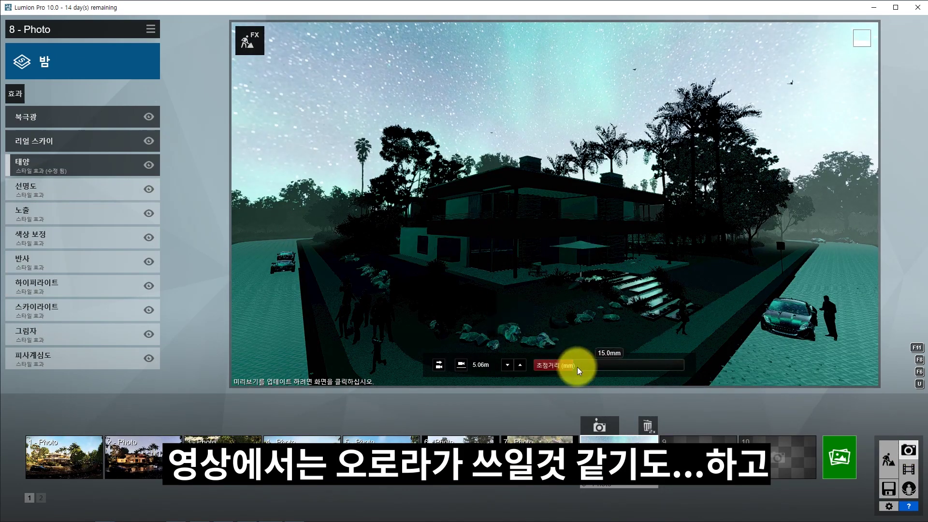
- Update photo 8's preview and switch to the image viewer to read the Lumion 10 new-feature checklist
left_click(453, 242)
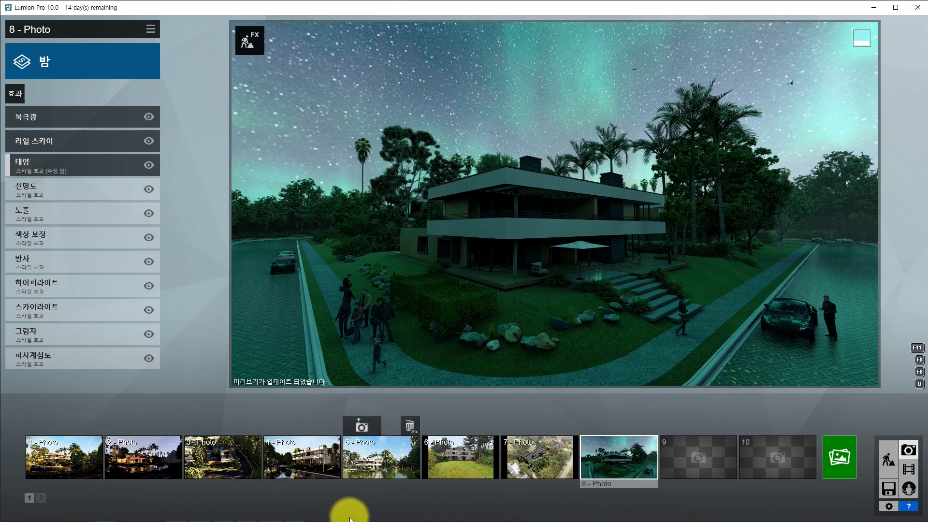
key("alt+Tab")
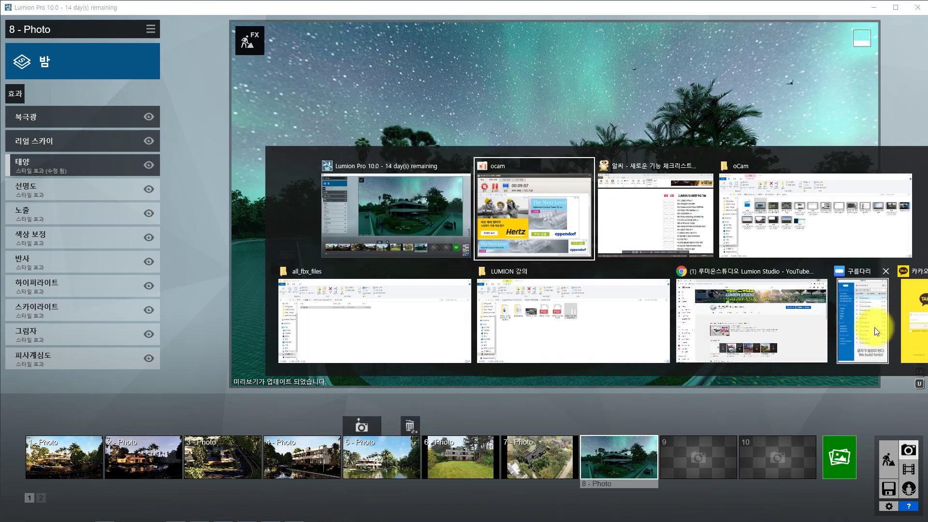
left_click(676, 222)
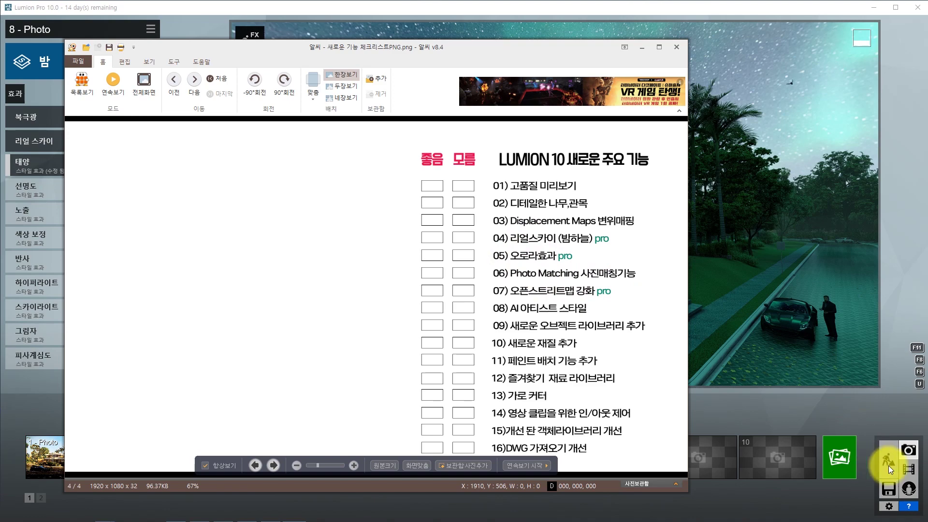
left_click(641, 47)
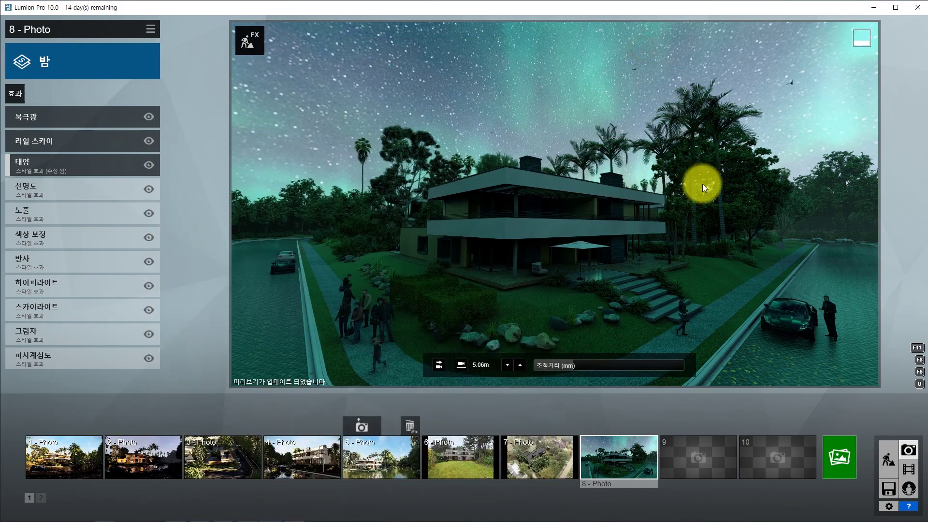
- Restore photo 6's camera view and look up the Photo Matching (포토 매칭) effect in the short effect list and the Camera (카메라) category
key("shift+6")
left_click(469, 461)
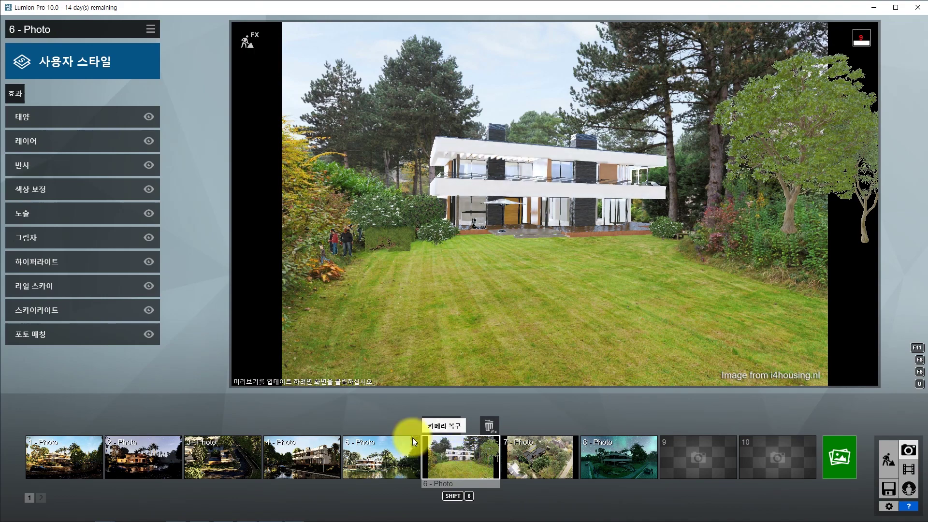
left_click(12, 96)
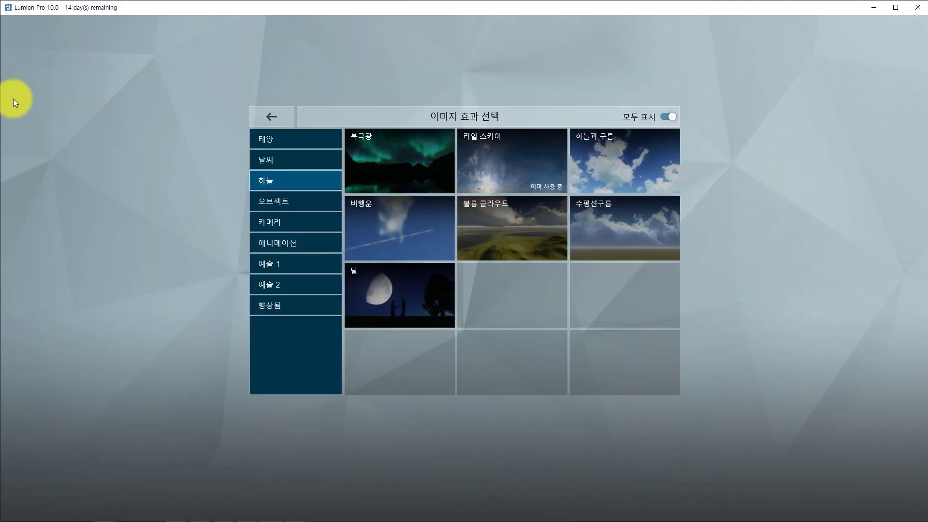
left_click(668, 116)
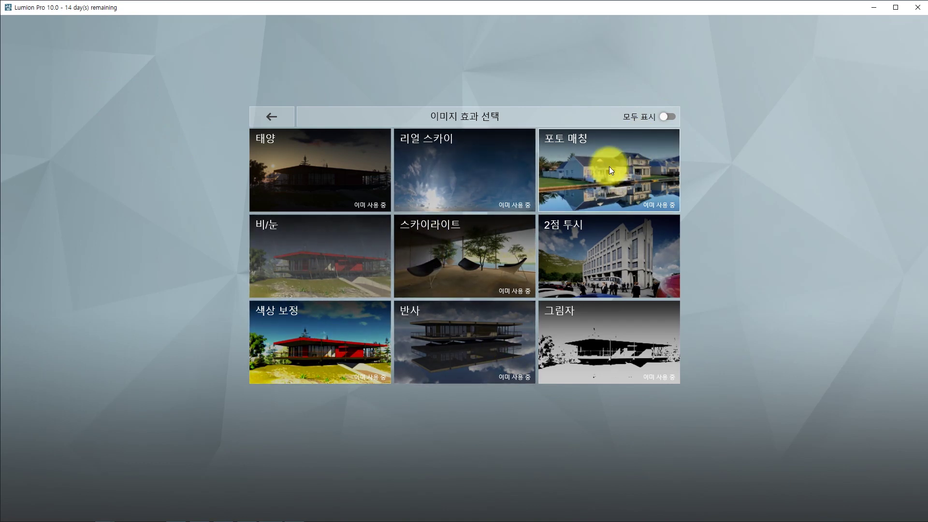
left_click(673, 118)
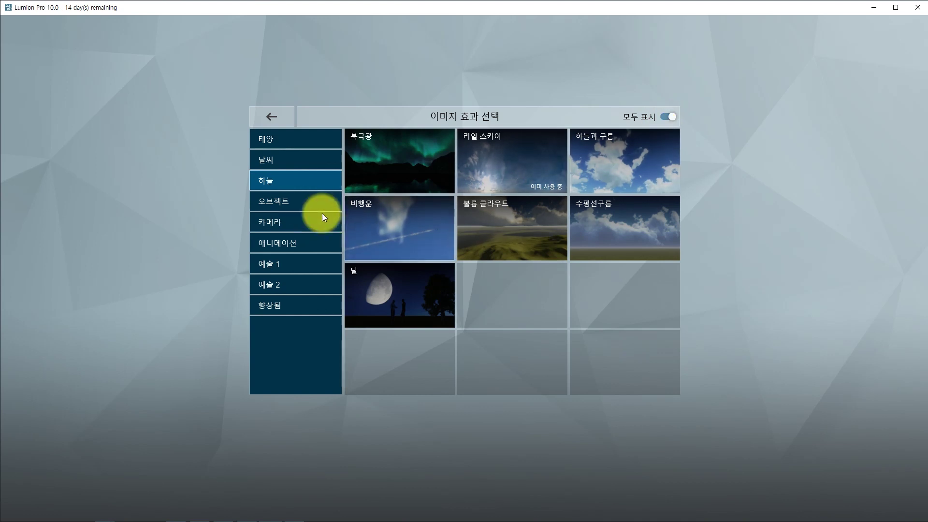
left_click(276, 222)
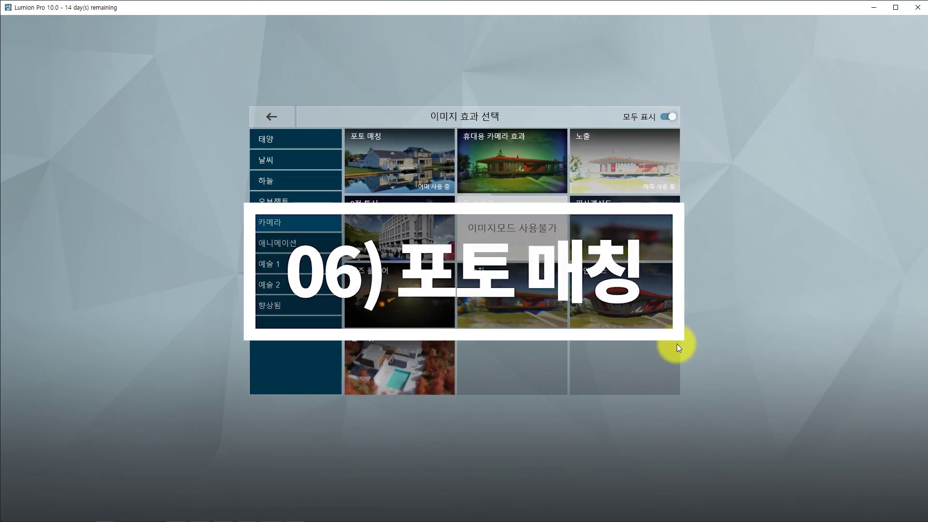
left_click(274, 116)
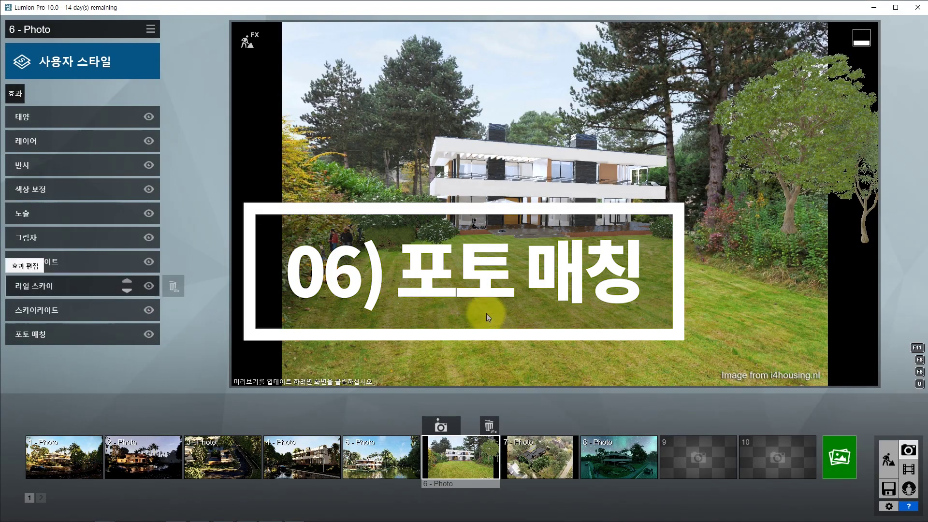
- Examine photo 6's Photo Matching editor, including the background image file chooser and the reference-point lines, and return to the photo
left_click(40, 334)
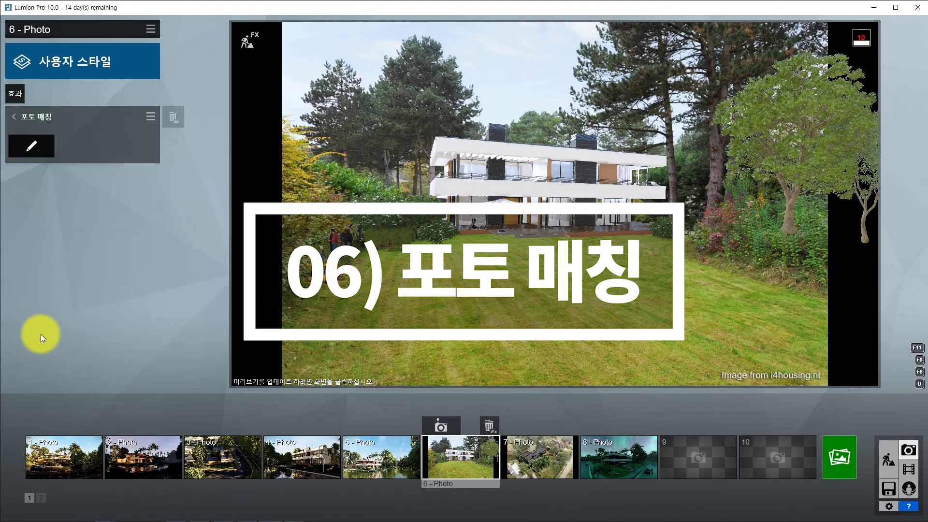
left_click(32, 147)
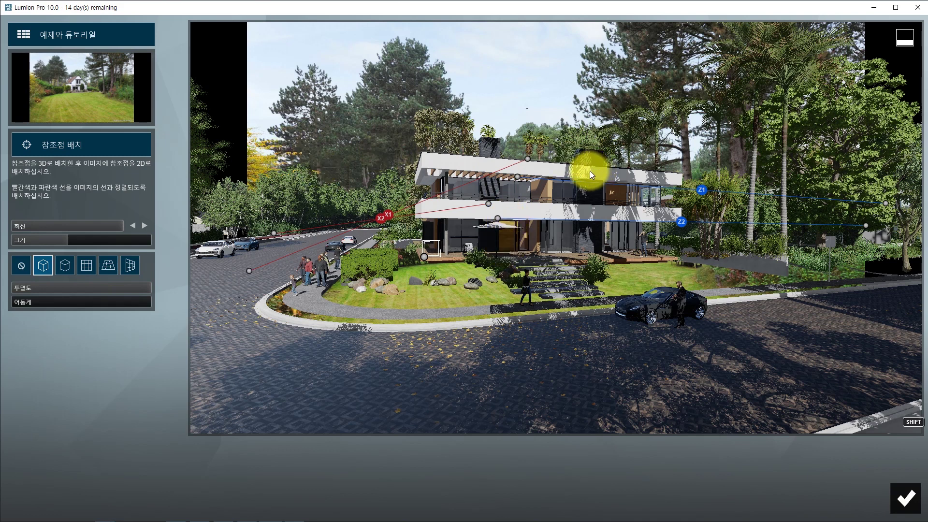
left_click(78, 95)
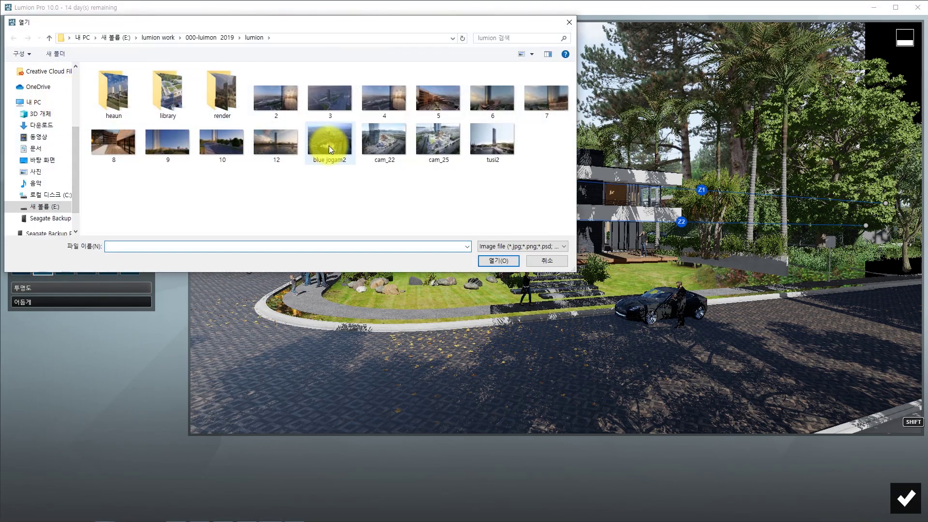
left_click(545, 262)
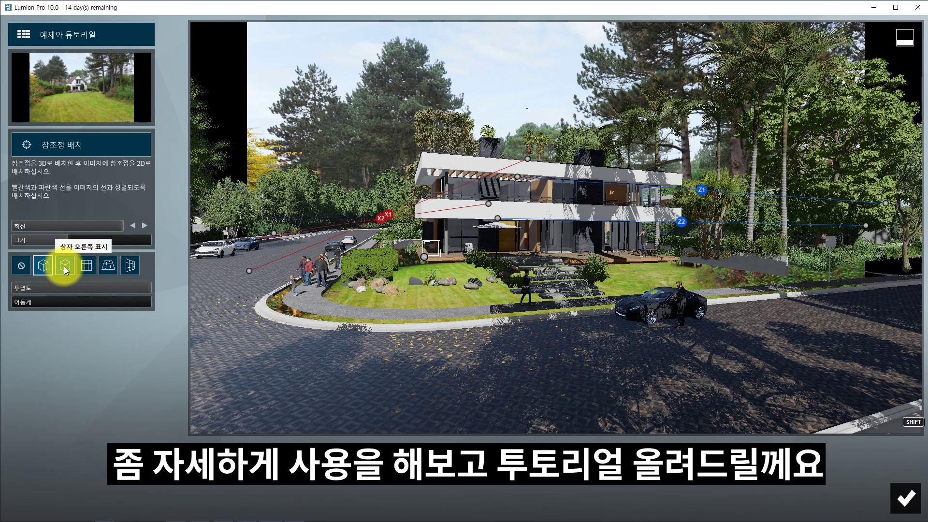
left_click(904, 498)
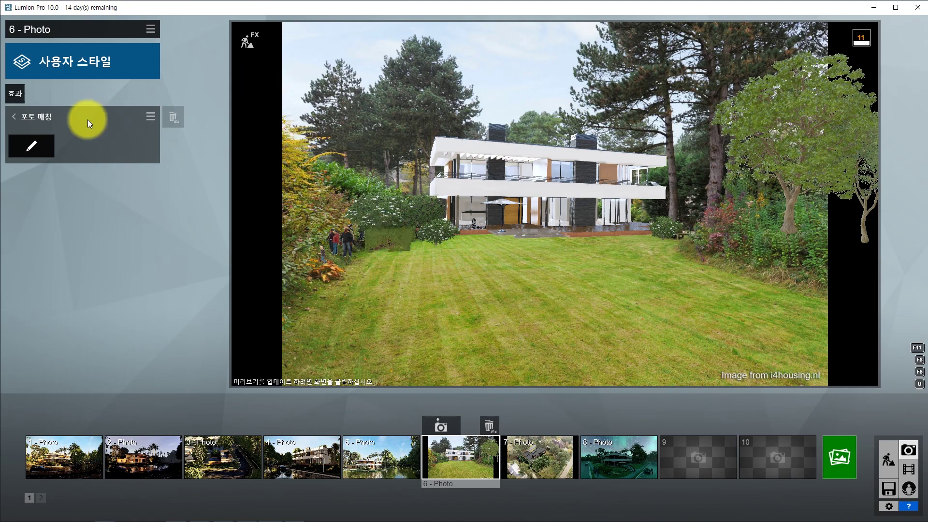
left_click(36, 144)
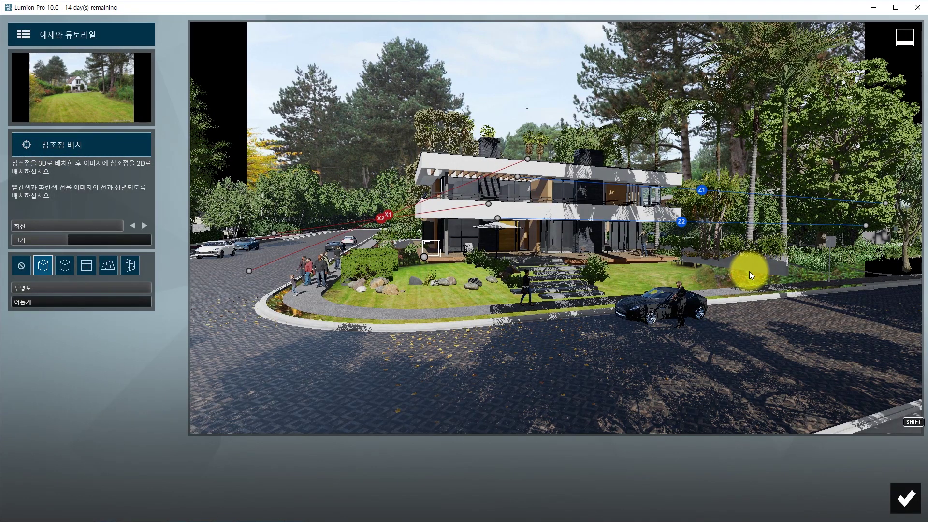
left_click(908, 501)
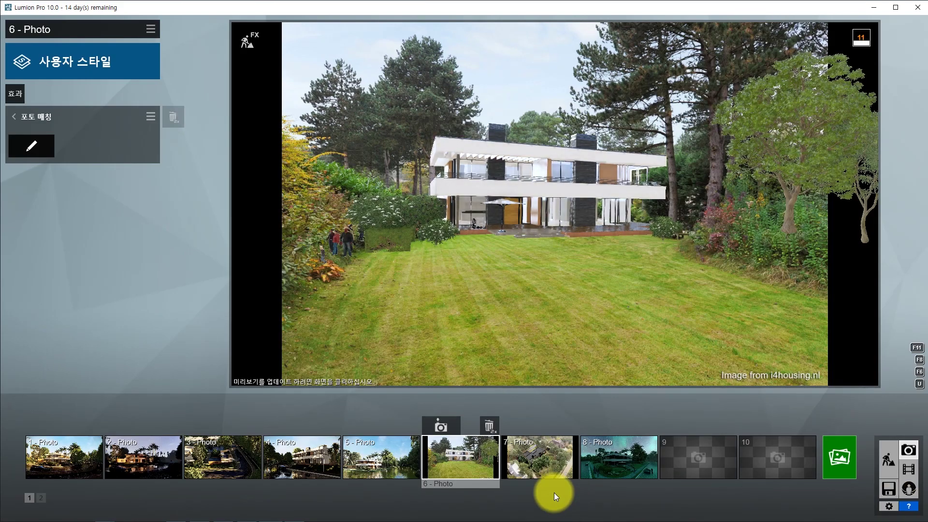
left_click(383, 521)
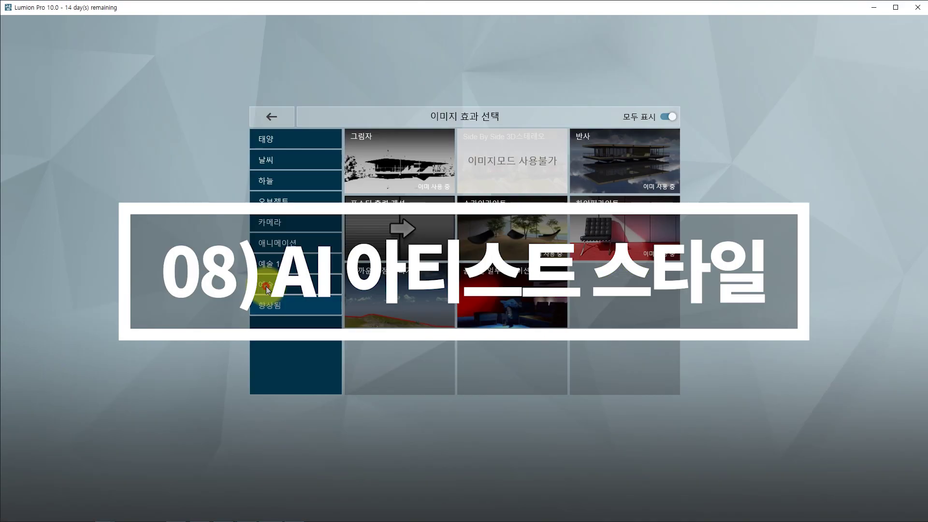
- Add the AI Artist Style effect from Art 2 (예술 2) to photo 5, choose the Cézanne style (세잔 스타일), update the preview and open rendering
left_click(267, 285)
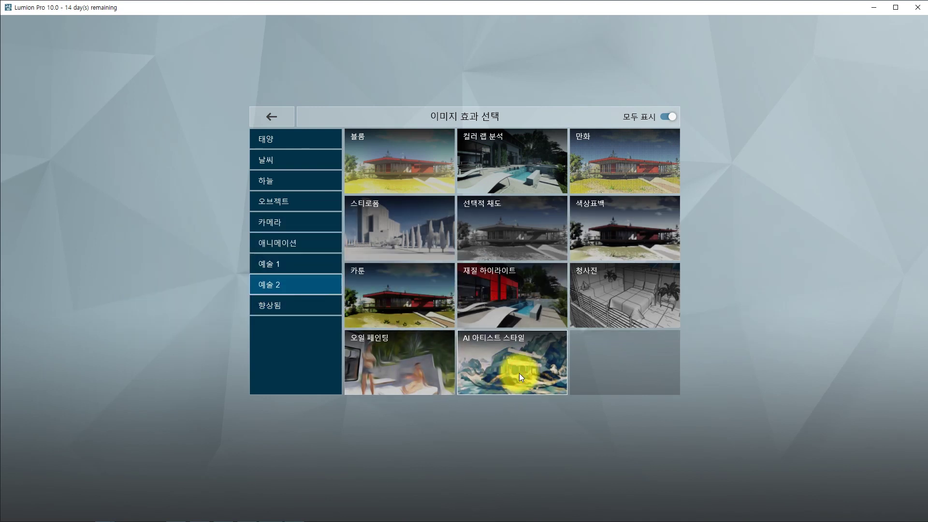
left_click(520, 374)
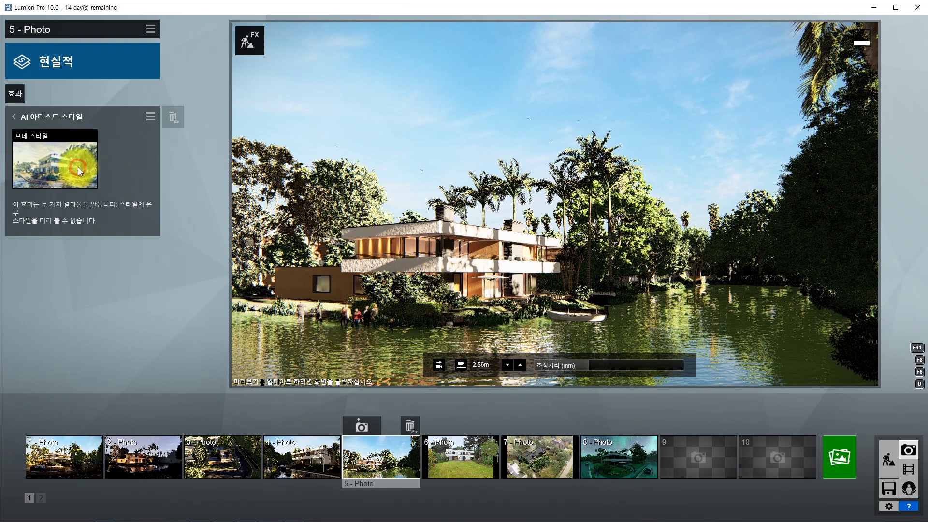
left_click(78, 168)
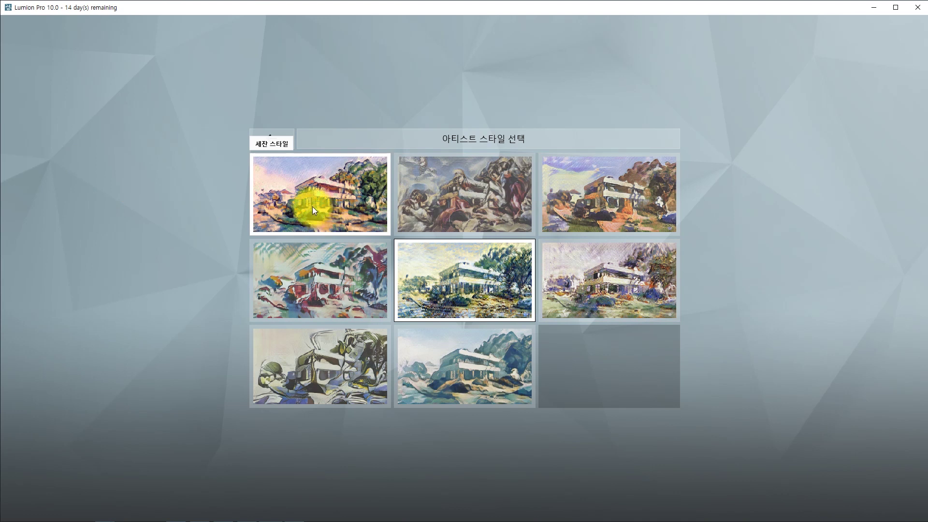
left_click(311, 191)
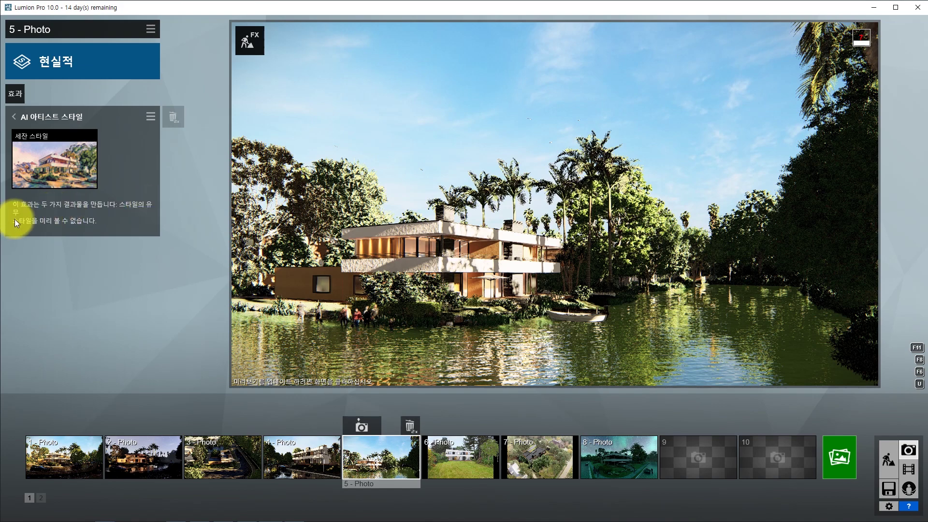
left_click(441, 269)
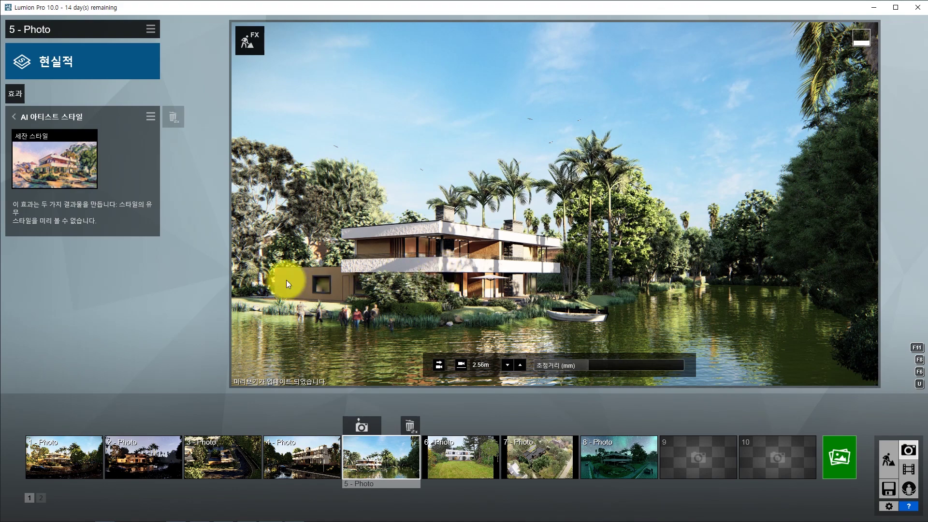
left_click(838, 458)
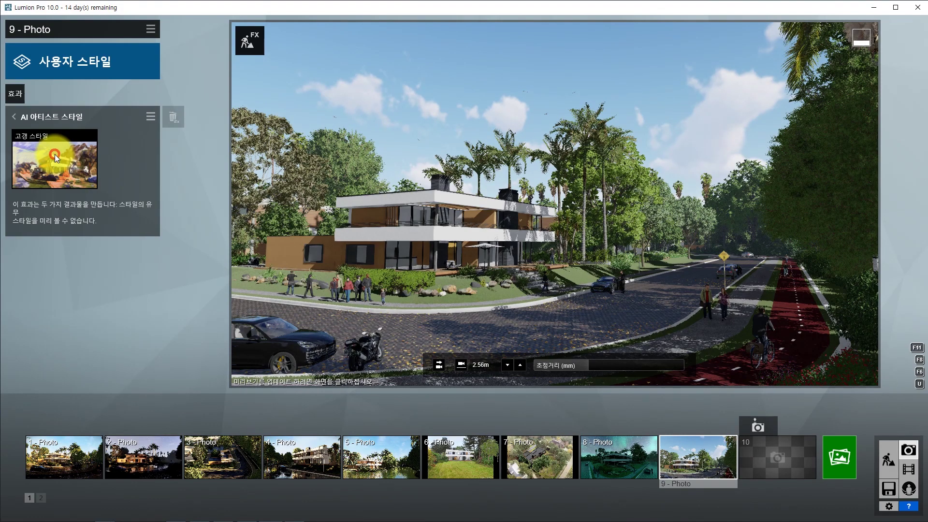
- Set photo 9's AI Artist Style to the Kandinsky style (칸딘스키 스타일) and restore the photo's camera view
left_click(55, 155)
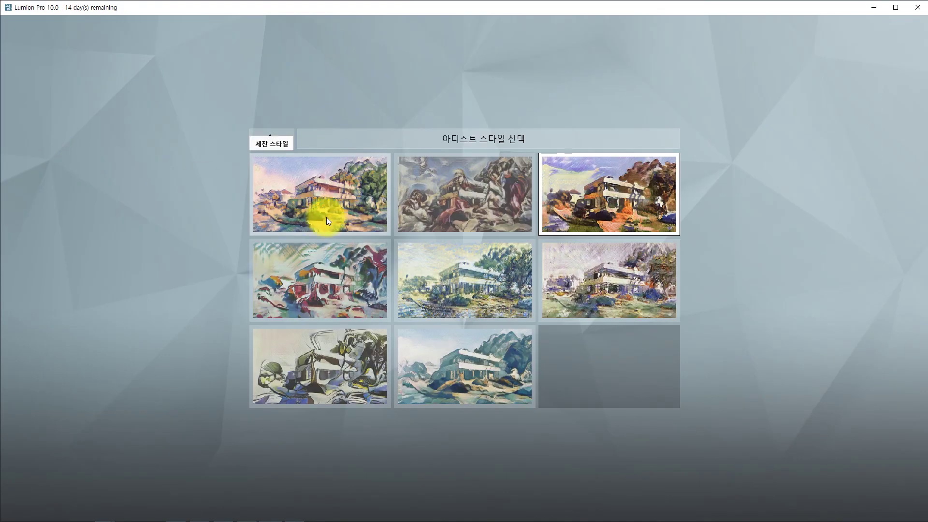
left_click(342, 287)
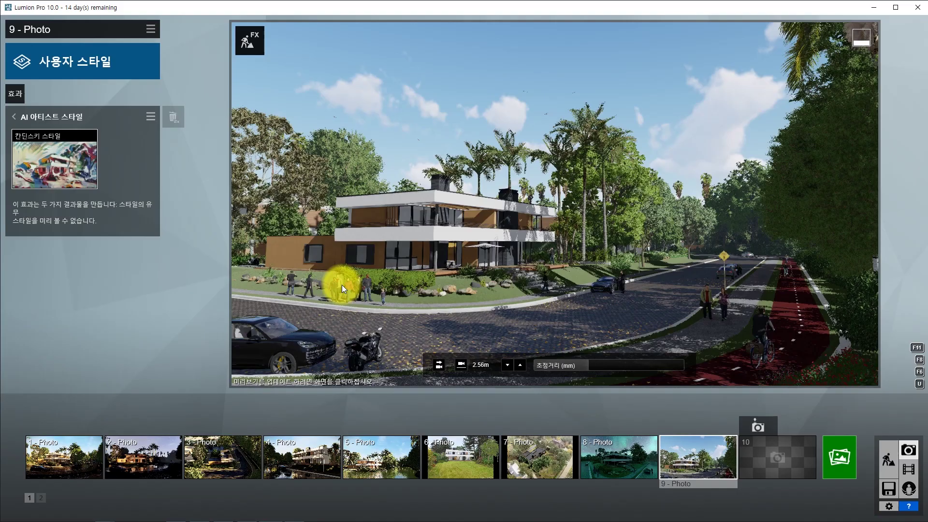
left_click(710, 455)
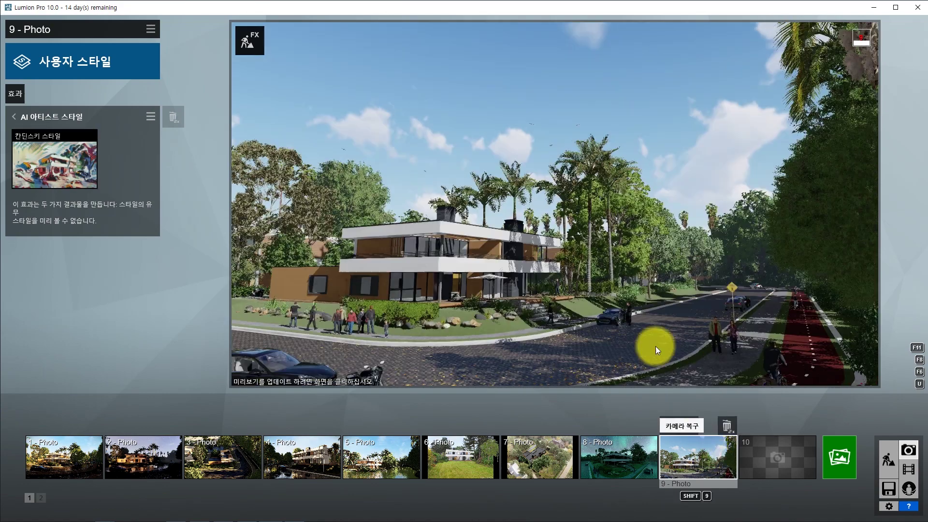
- Render photo 9 at the Desktop size of 1920x1080 and save it as a JPG file named P
left_click(838, 460)
left_click(387, 402)
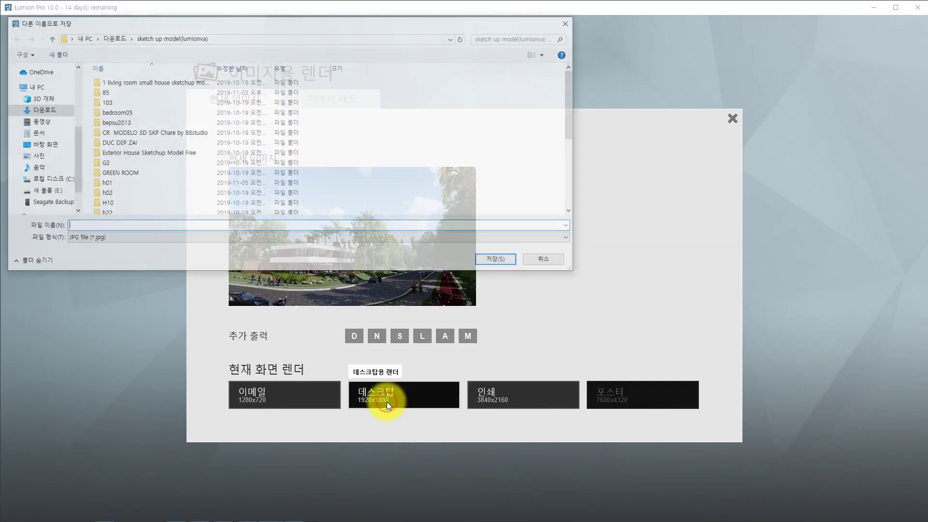
type("P")
key("Return")
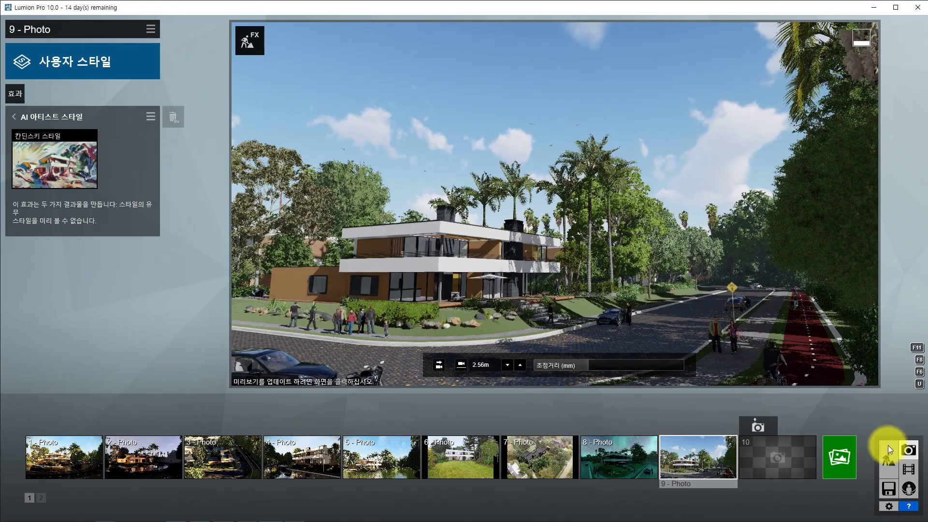
- Switch to Build mode, look at the model import file chooser and the imported model library, and change to object selection
left_click(890, 464)
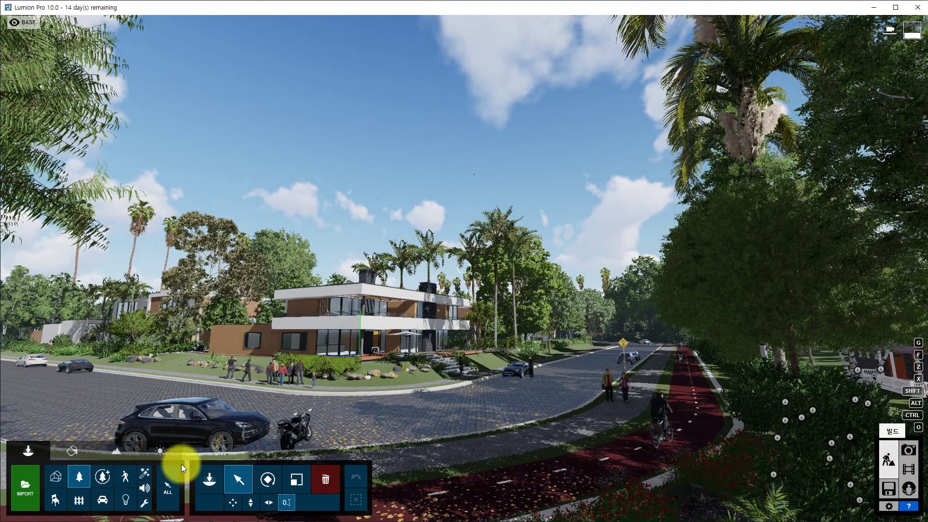
left_click(55, 478)
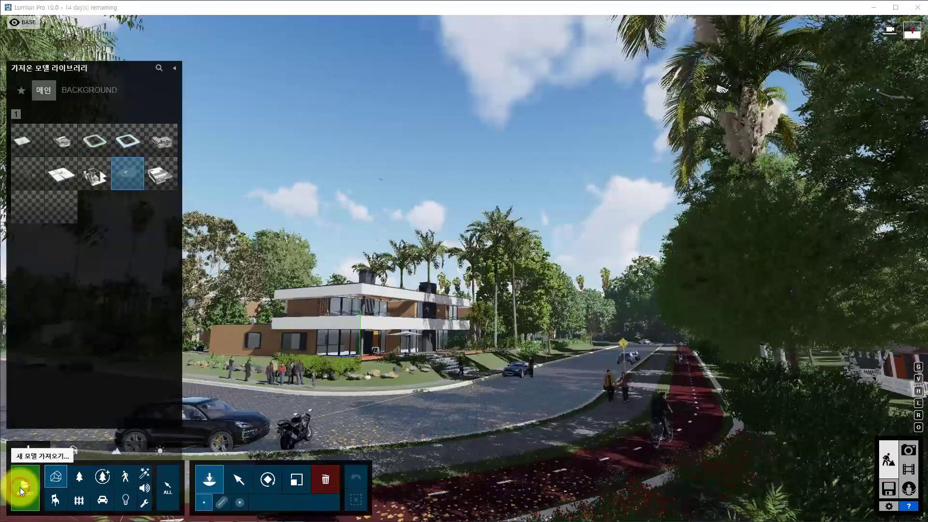
left_click(20, 487)
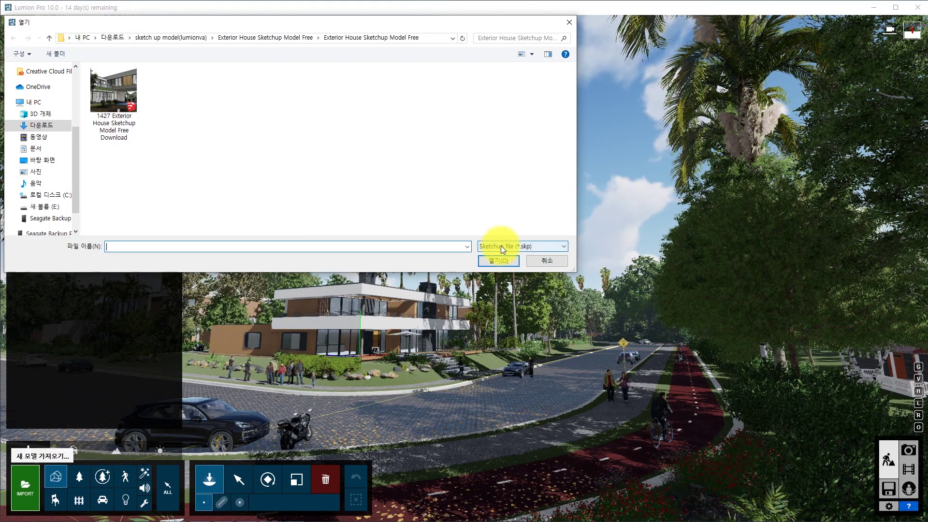
left_click(515, 258)
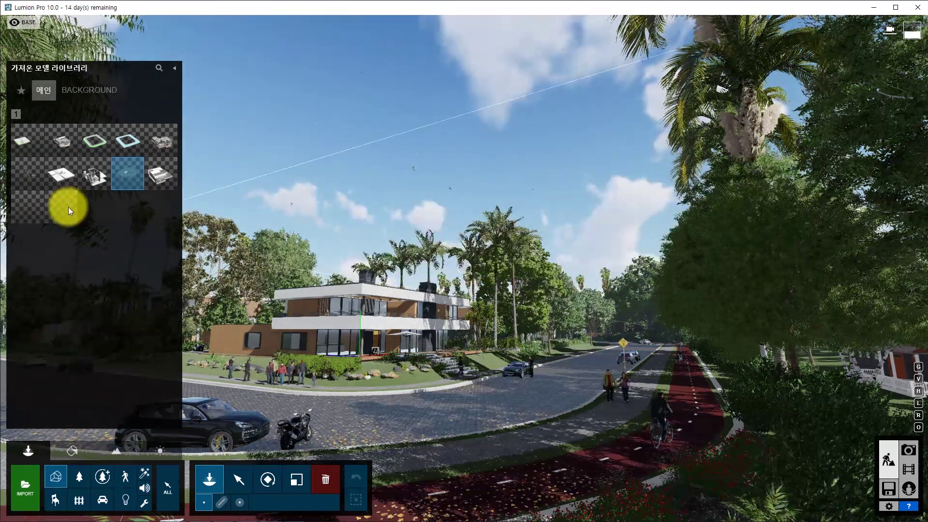
mouse_move(69, 209)
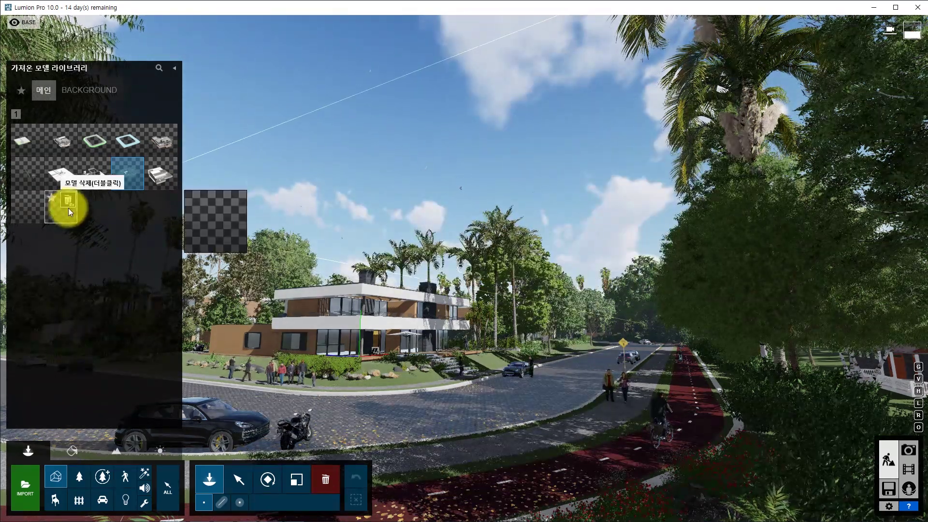
left_click(239, 479)
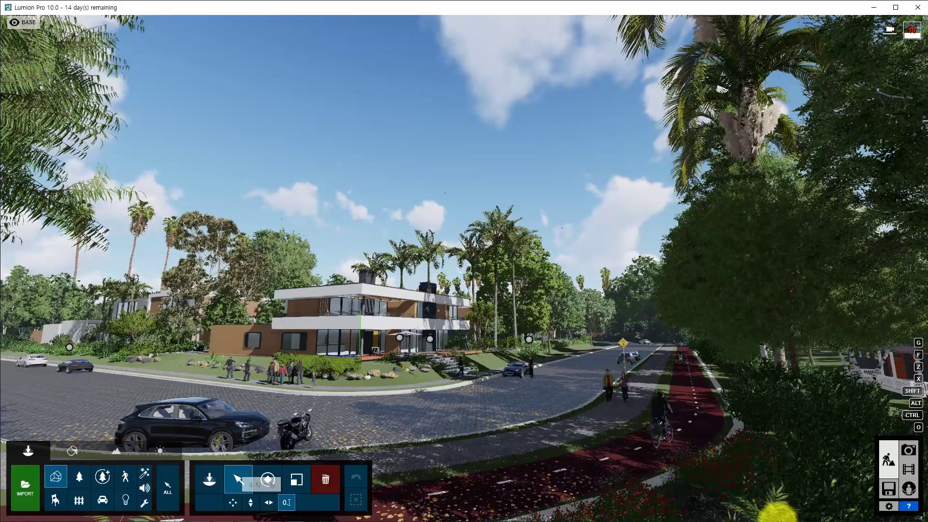
- Switch to the image viewer (알씨) to check the new features checklist, and return to Lumion with the road model selected
key("alt+Tab")
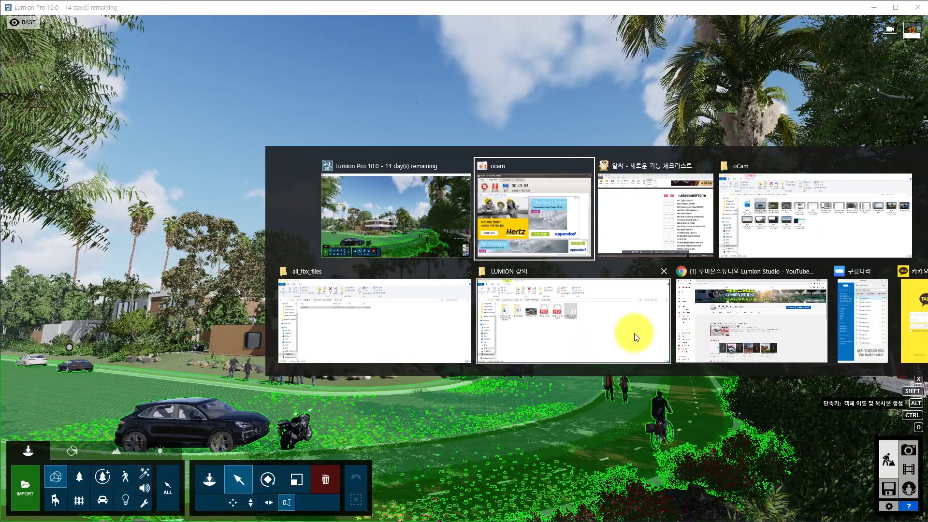
left_click(642, 204)
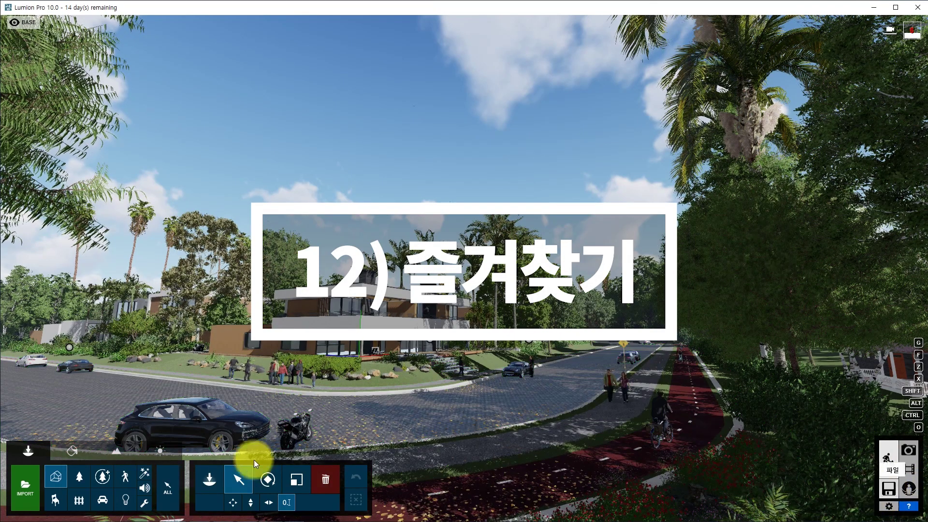
left_click(347, 407)
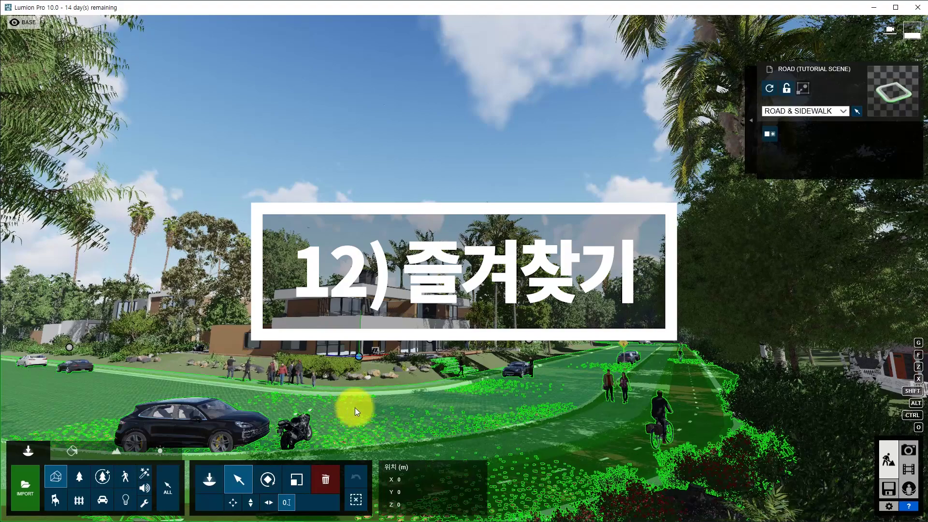
- Save the road's Polii TilesMarble 057 2k material to the custom materials as Custom_Polii_TilesMarble_057_2k
left_click(72, 450)
left_click(391, 399)
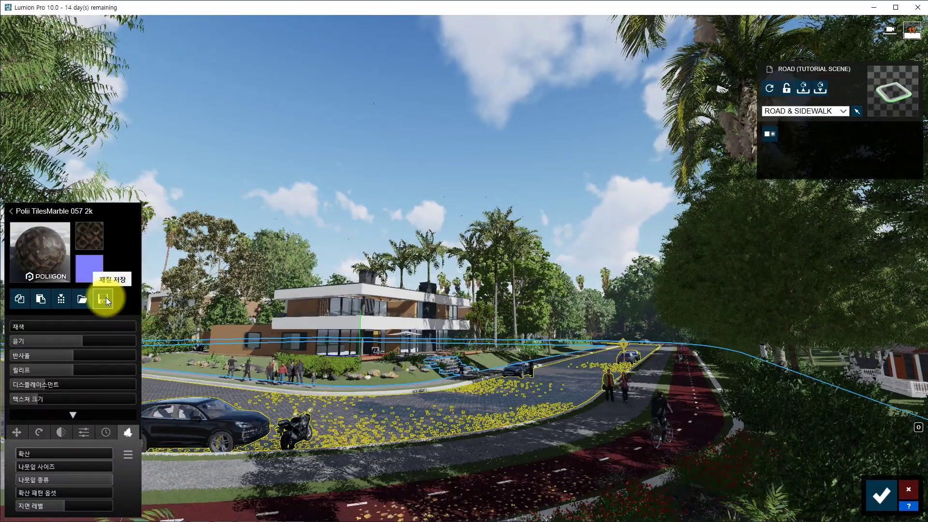
left_click(61, 300)
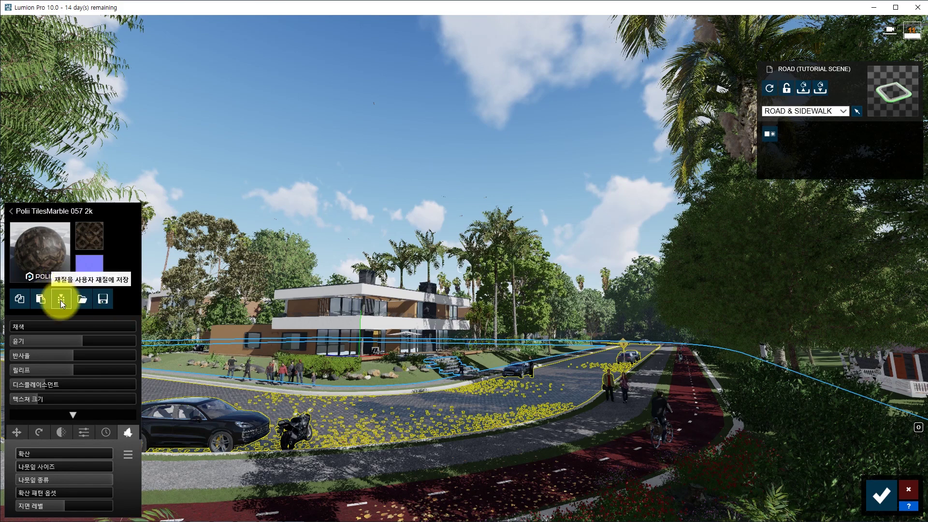
left_click(61, 300)
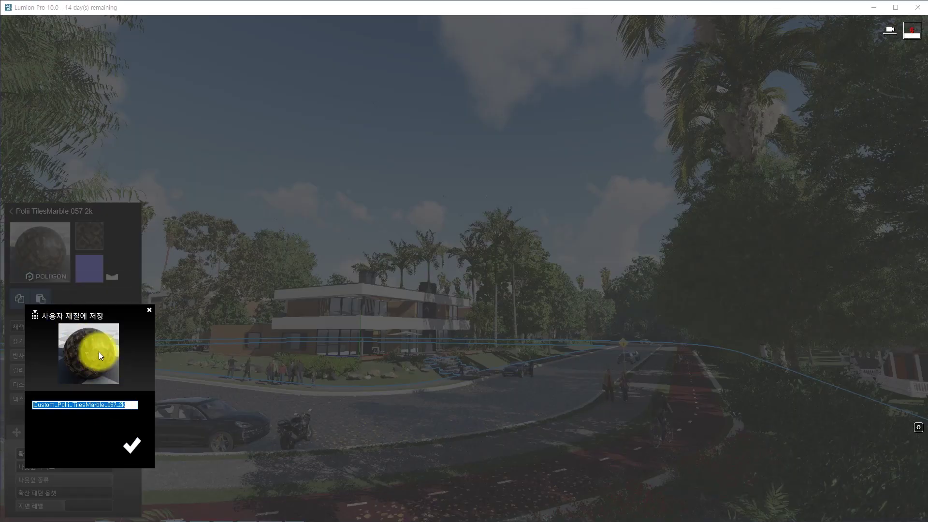
left_click(129, 447)
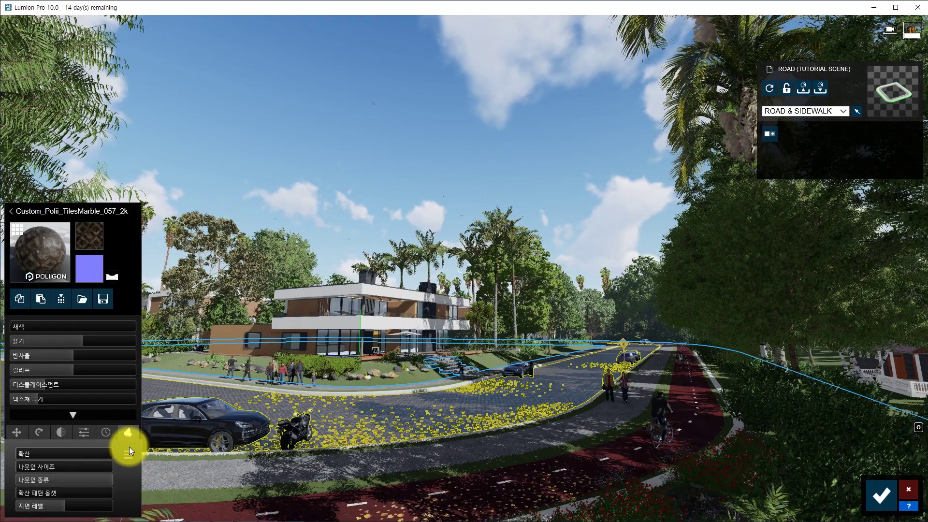
- Apply the custom material Custom_Polii_TilesMarble_057_2k to the gravel sidewalk and save the material changes
left_click(218, 469)
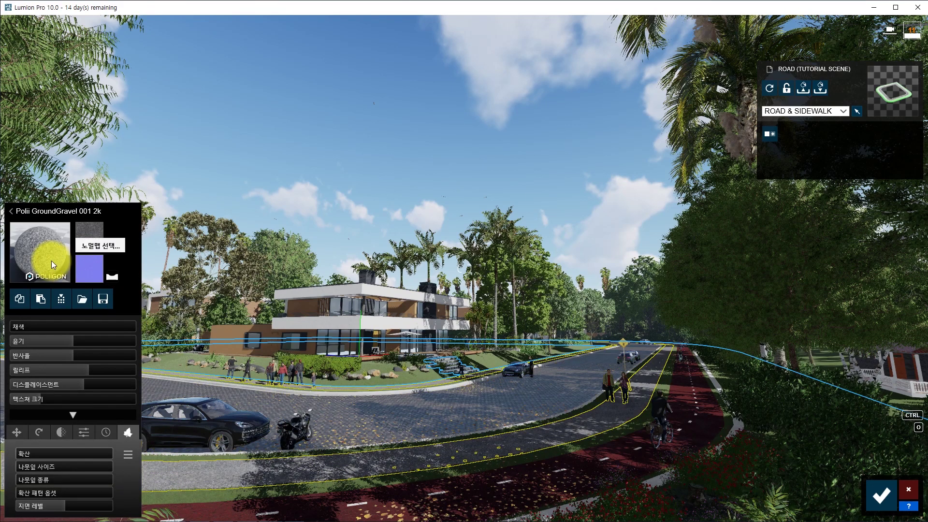
left_click(82, 299)
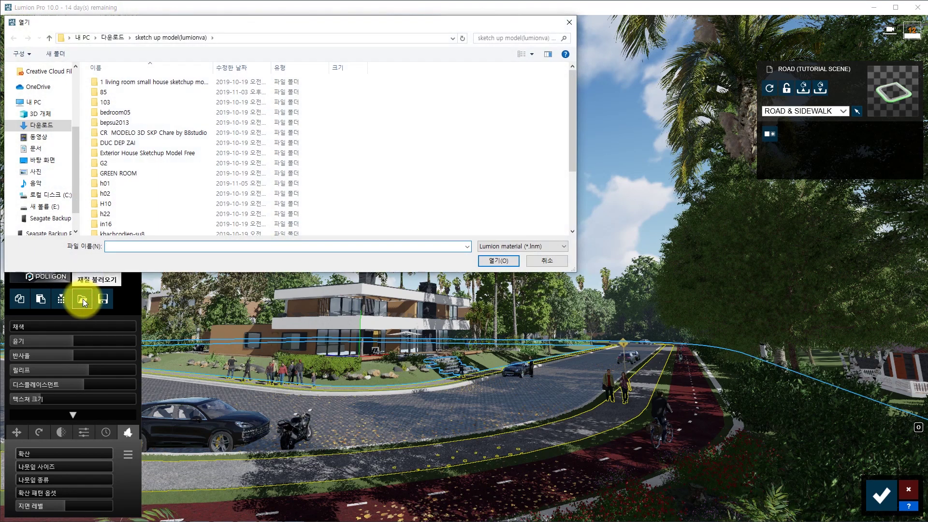
left_click(545, 265)
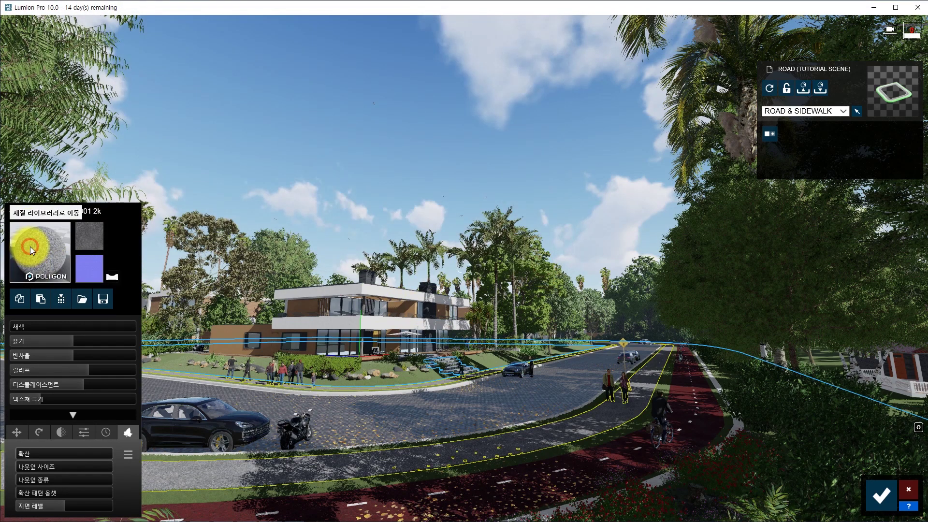
left_click(30, 246)
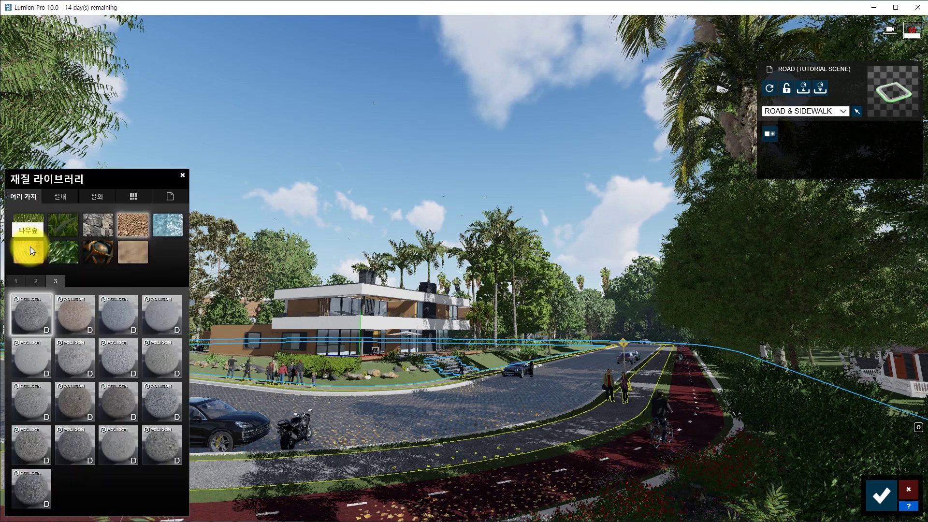
left_click(130, 197)
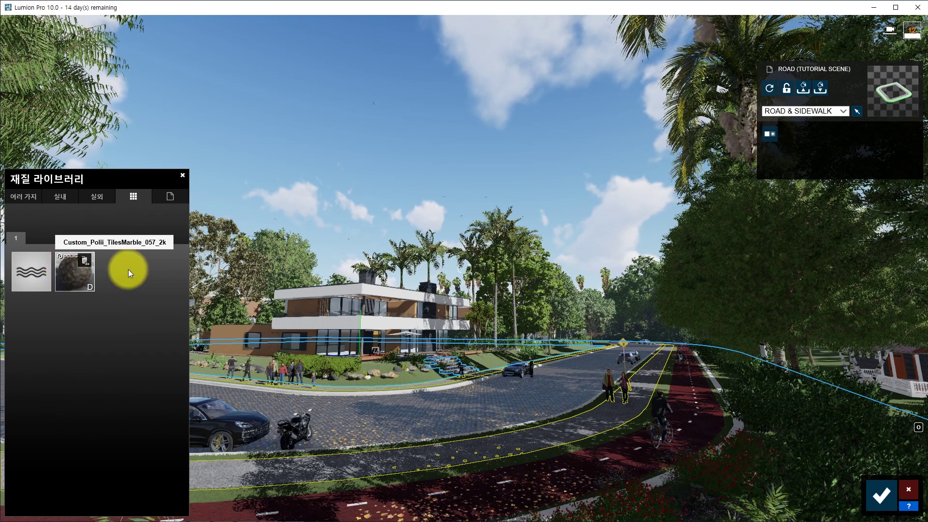
left_click(72, 276)
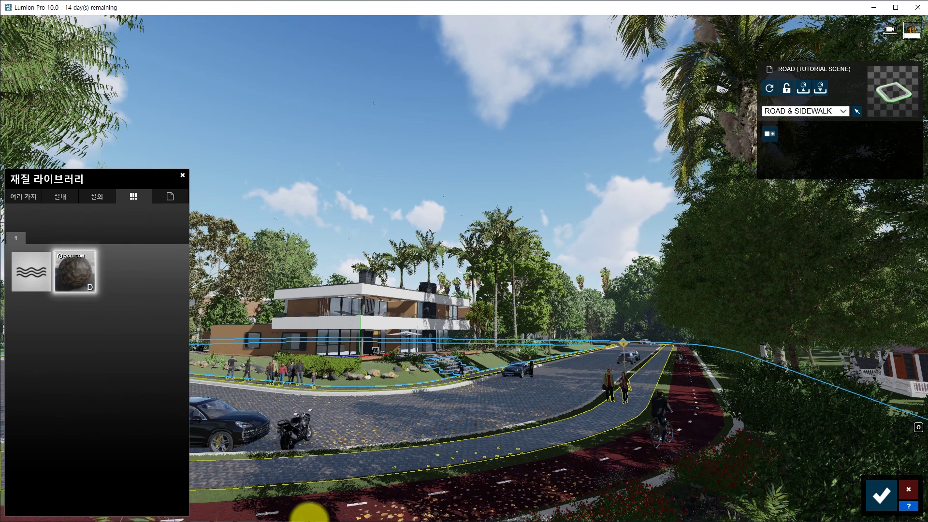
left_click(878, 497)
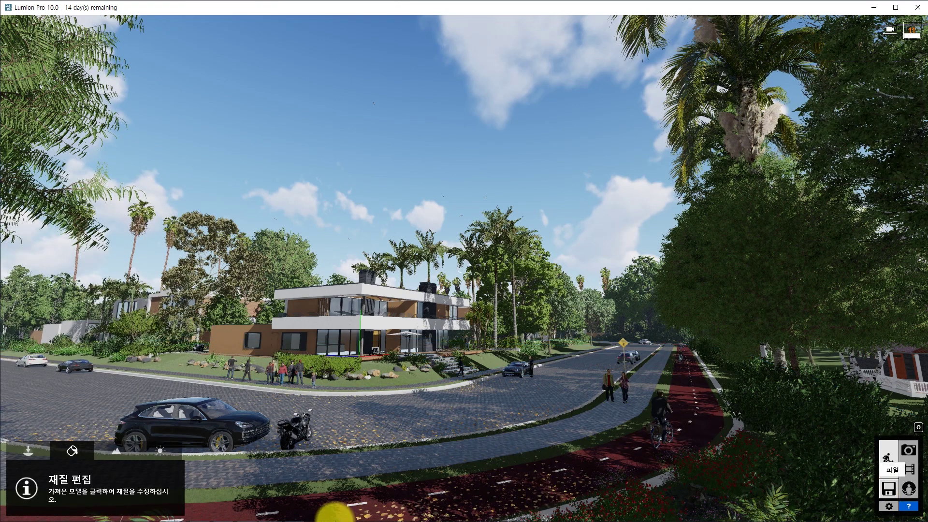
- Check the new features checklist in the image viewer (알씨), and return to Lumion in Movie mode
key("alt+Tab")
left_click(570, 232)
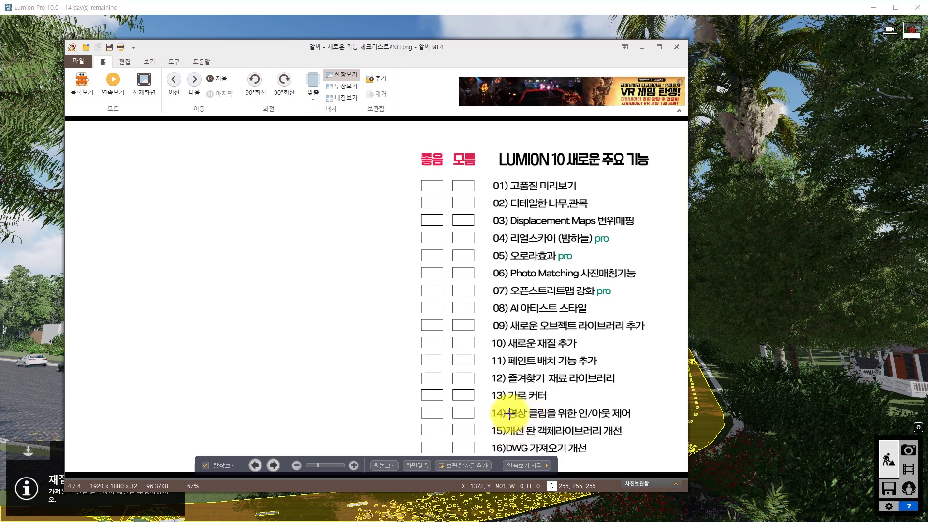
left_click(909, 470)
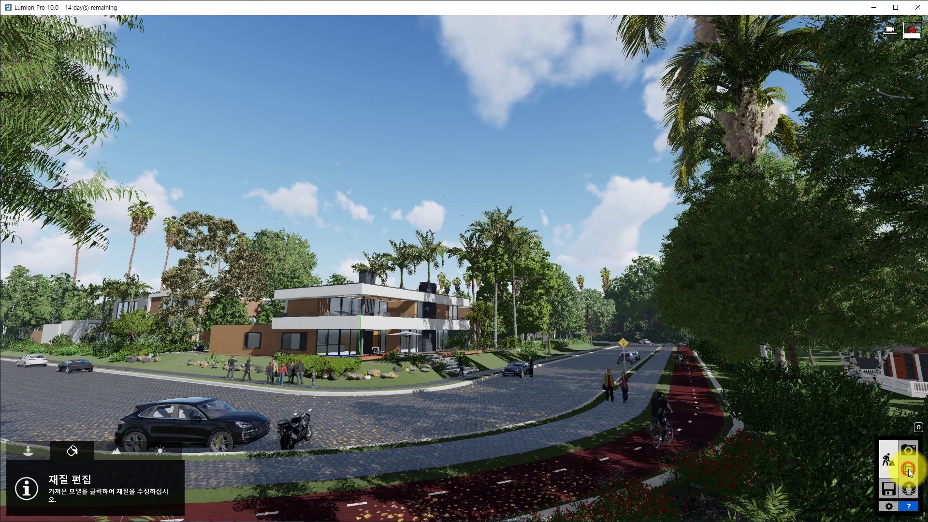
left_click(911, 471)
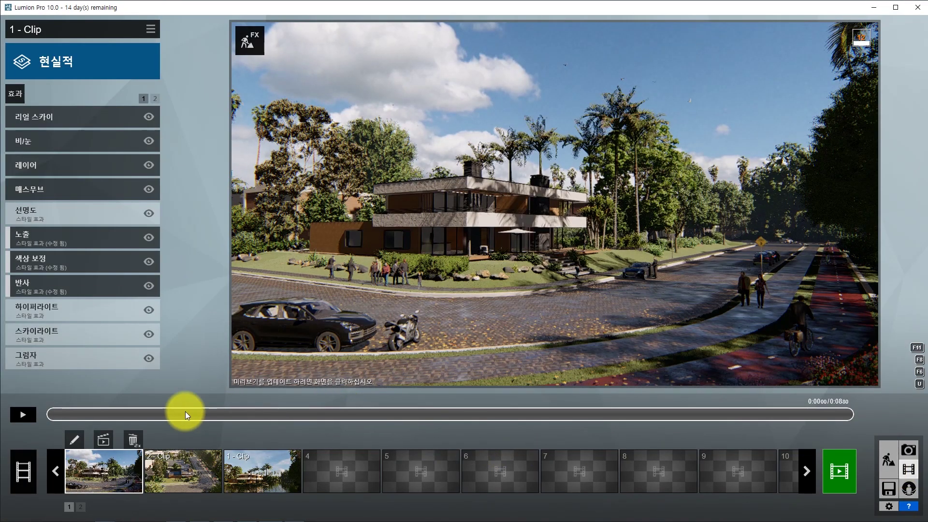
- Scrub through clip 1 to preview its camera movement and return to the clip's start
left_click_drag(95, 413, 688, 418)
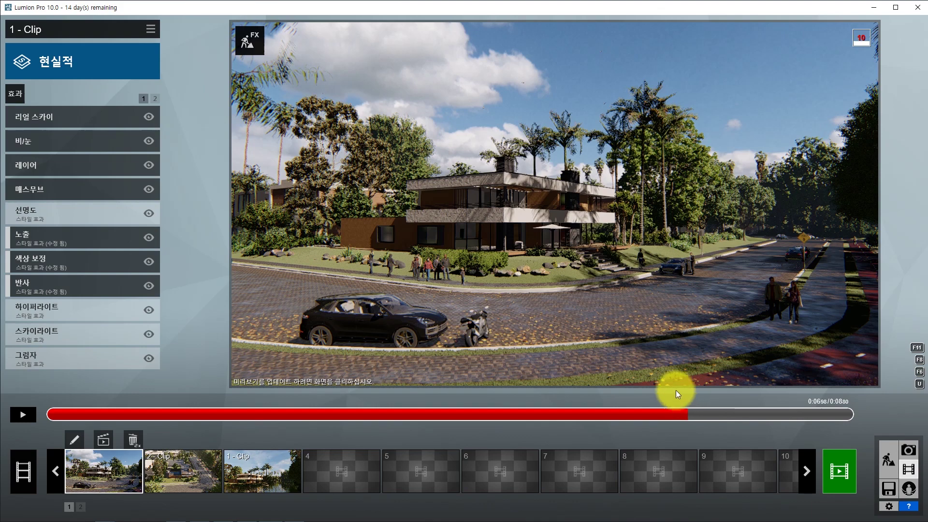
left_click(622, 413)
mouse_move(531, 412)
left_mouse_down()
mouse_move(108, 413)
mouse_move(44, 422)
left_mouse_up()
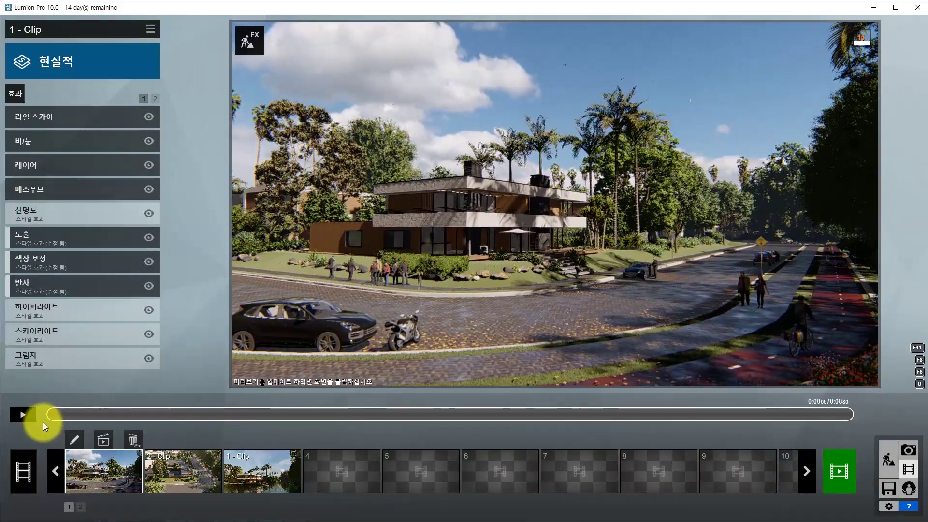
- Edit clip 1 to start and end smoothly (부드럽게 시작, 부드럽게 끝), shorten its duration to 7.80 s and save the clip
left_click(74, 440)
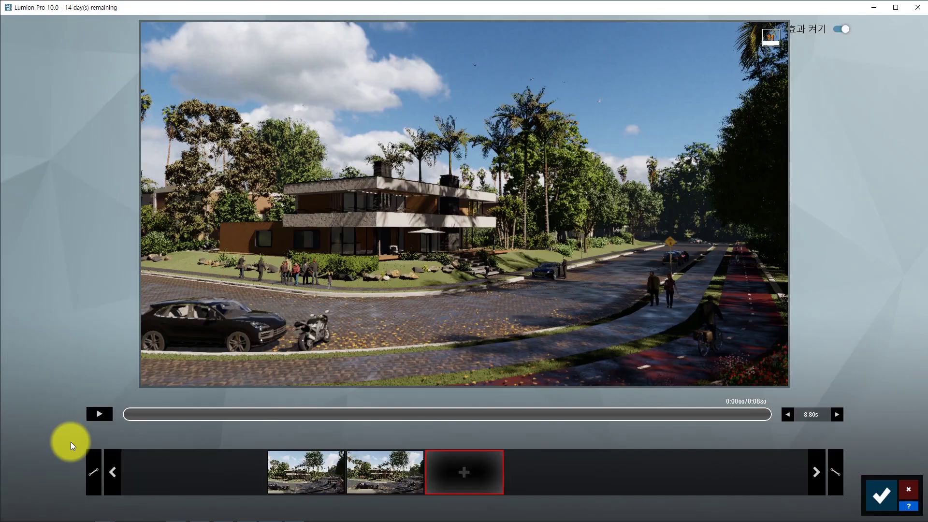
left_click(95, 474)
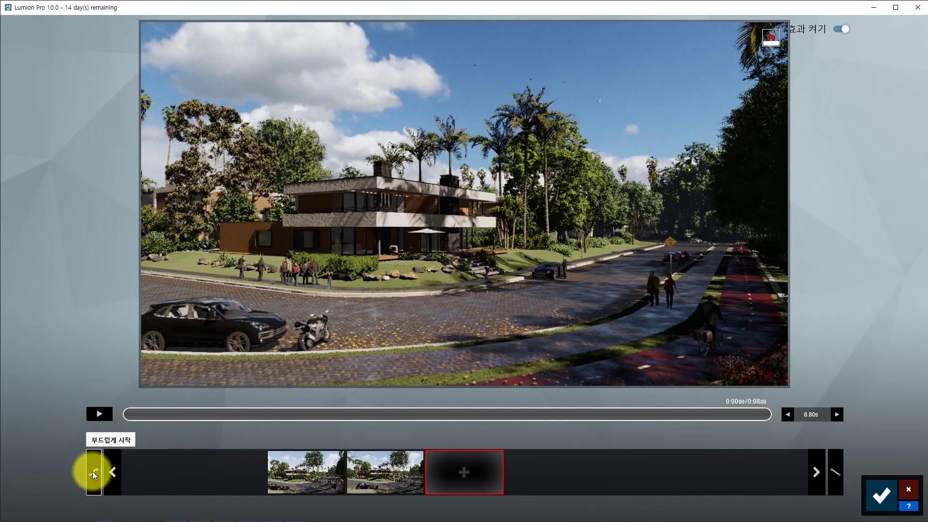
left_click(835, 473)
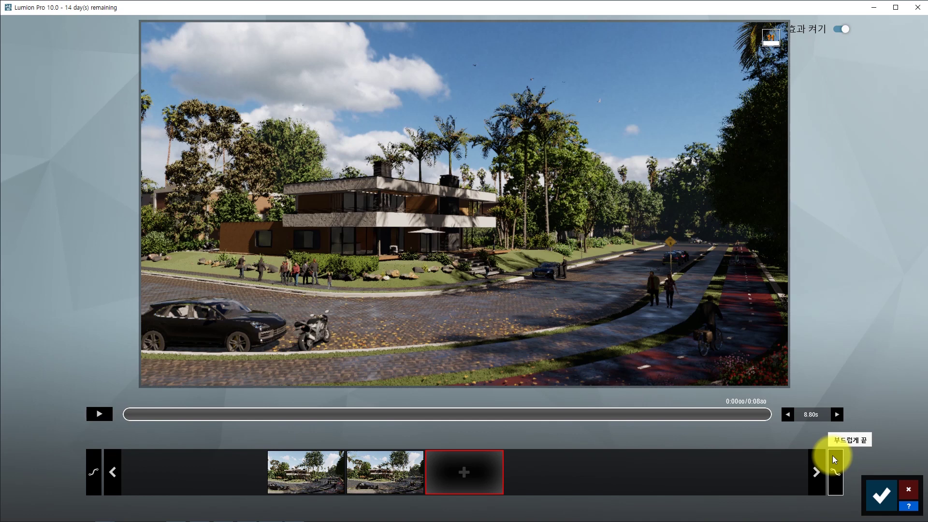
left_click(317, 472)
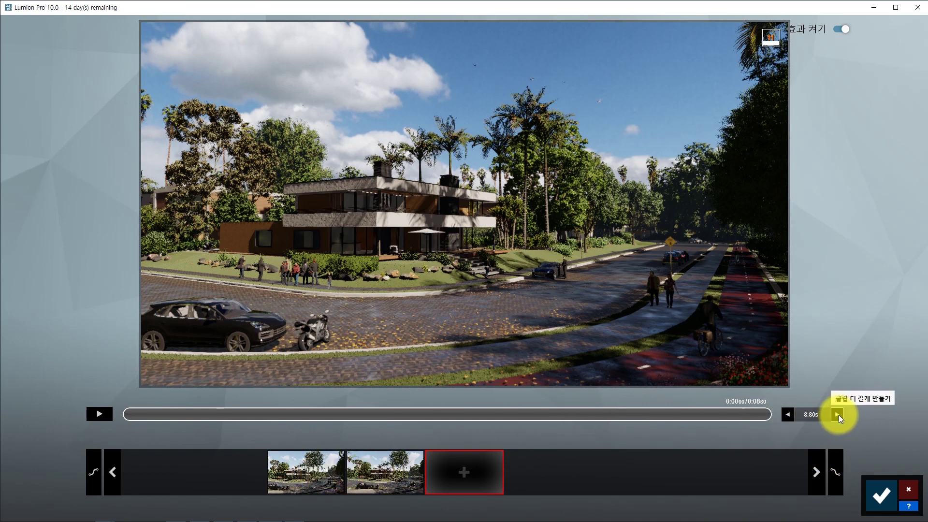
left_click(788, 416)
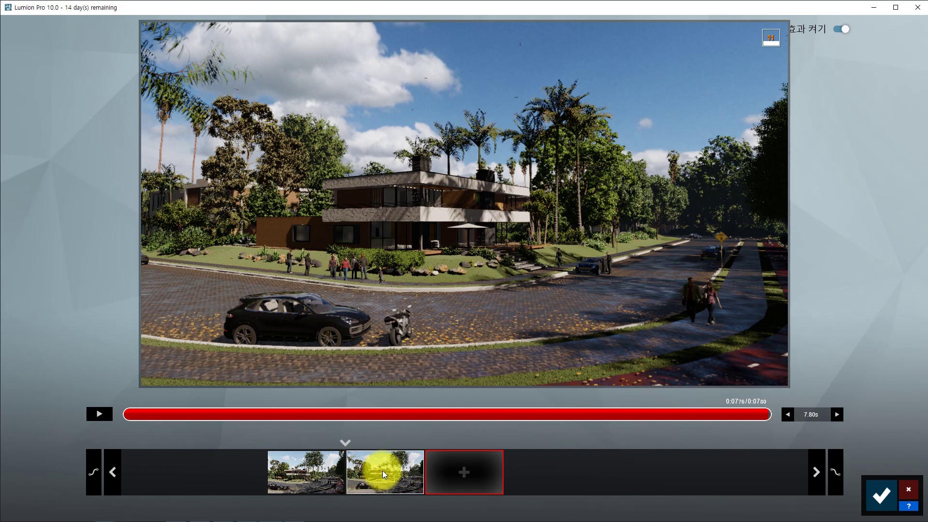
left_click(881, 499)
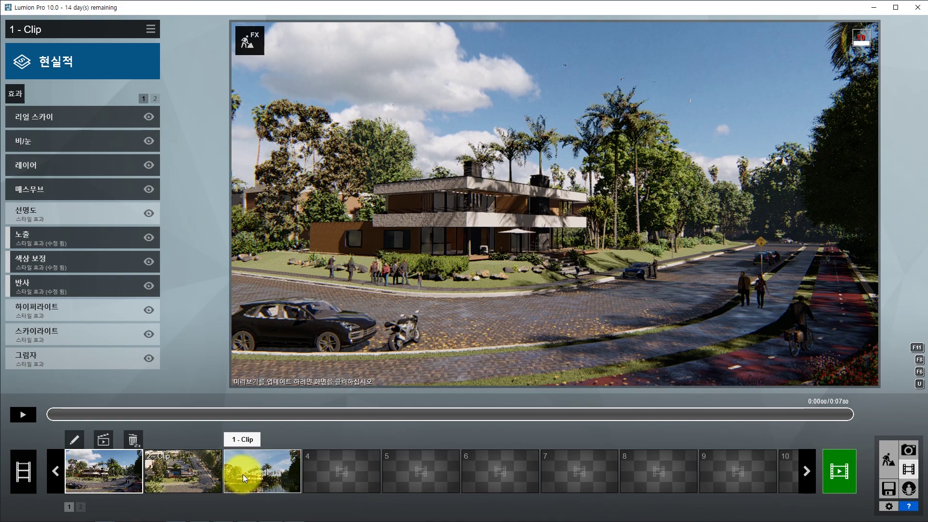
- Update the preview image of clip 1 and select clip 2
left_click(373, 348)
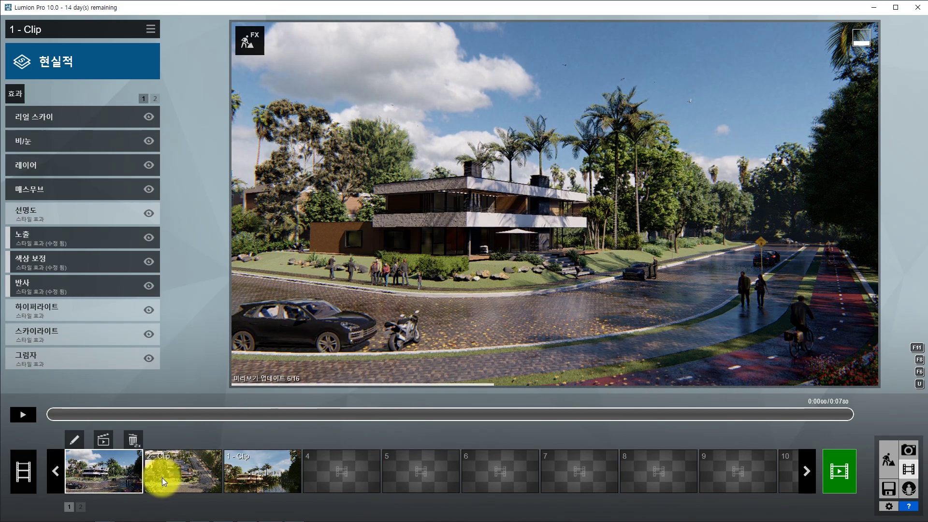
left_click(175, 477)
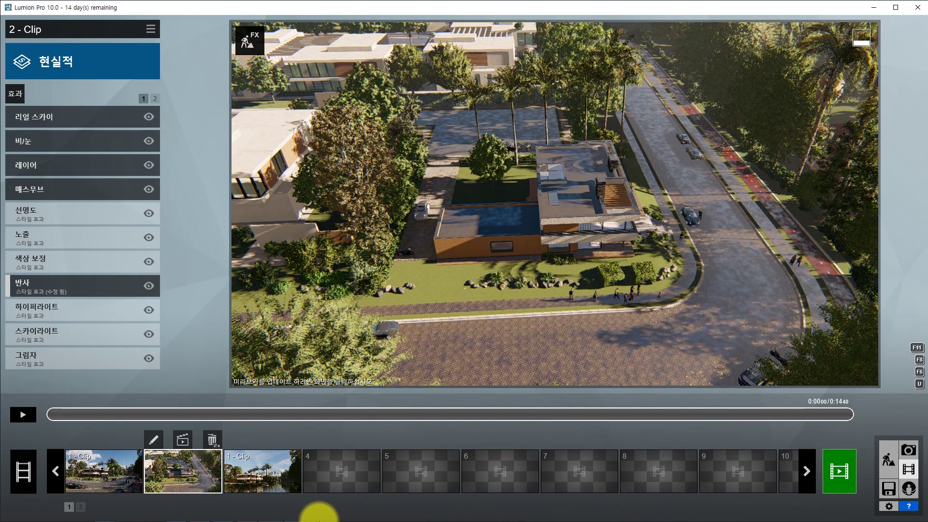
- Review the feature checklist in the image viewer (알씨), and look at Lumion's load and merge project options
key("alt+Tab")
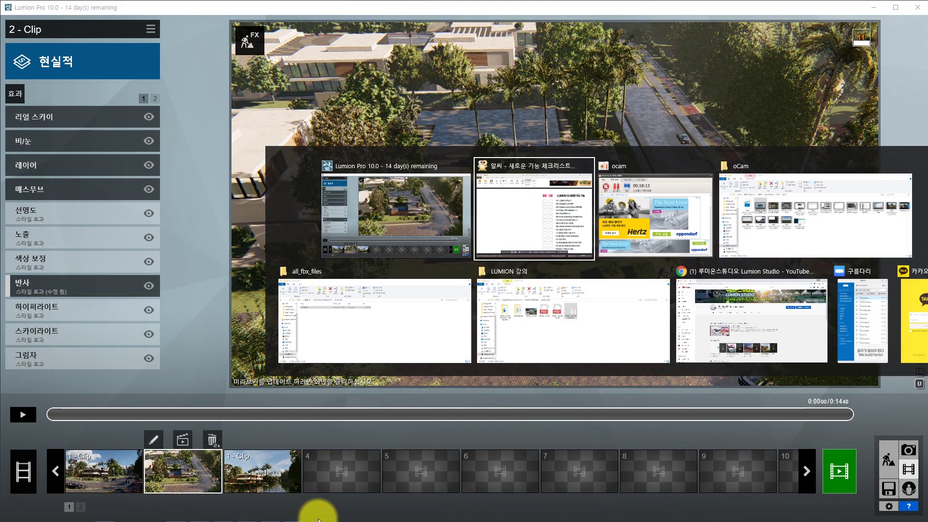
left_click(515, 210)
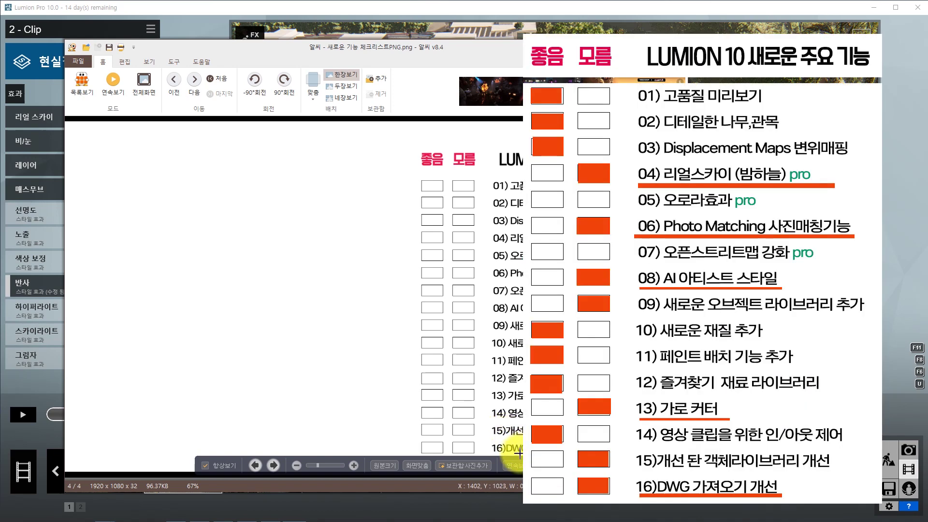
left_click(888, 488)
left_click(888, 492)
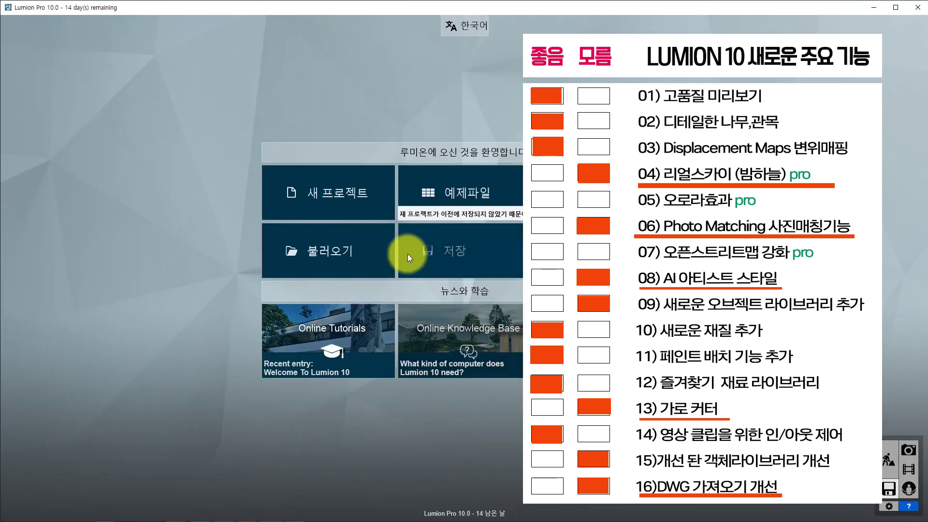
left_click(335, 256)
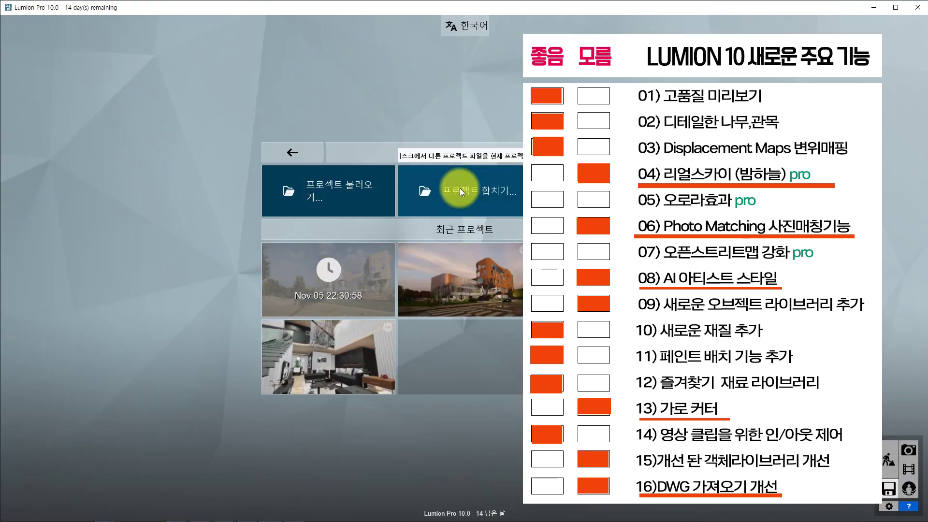
left_click(293, 185)
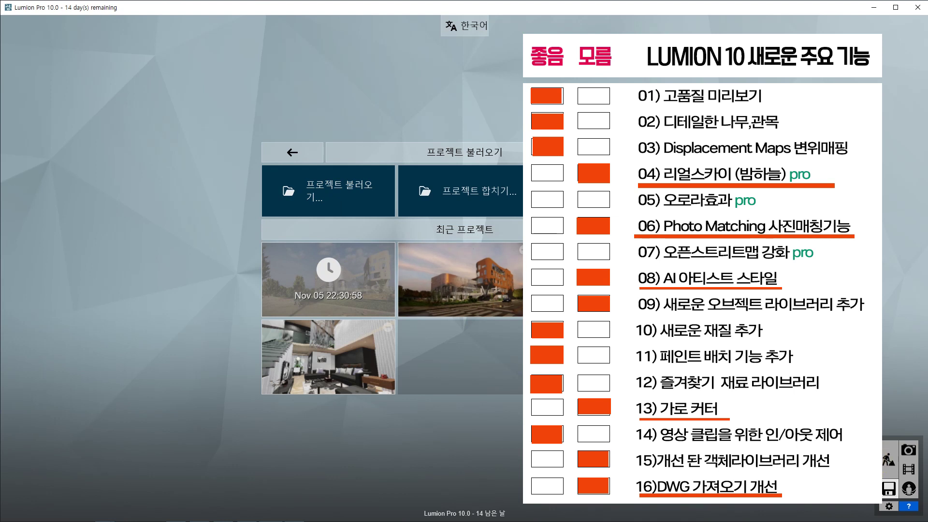